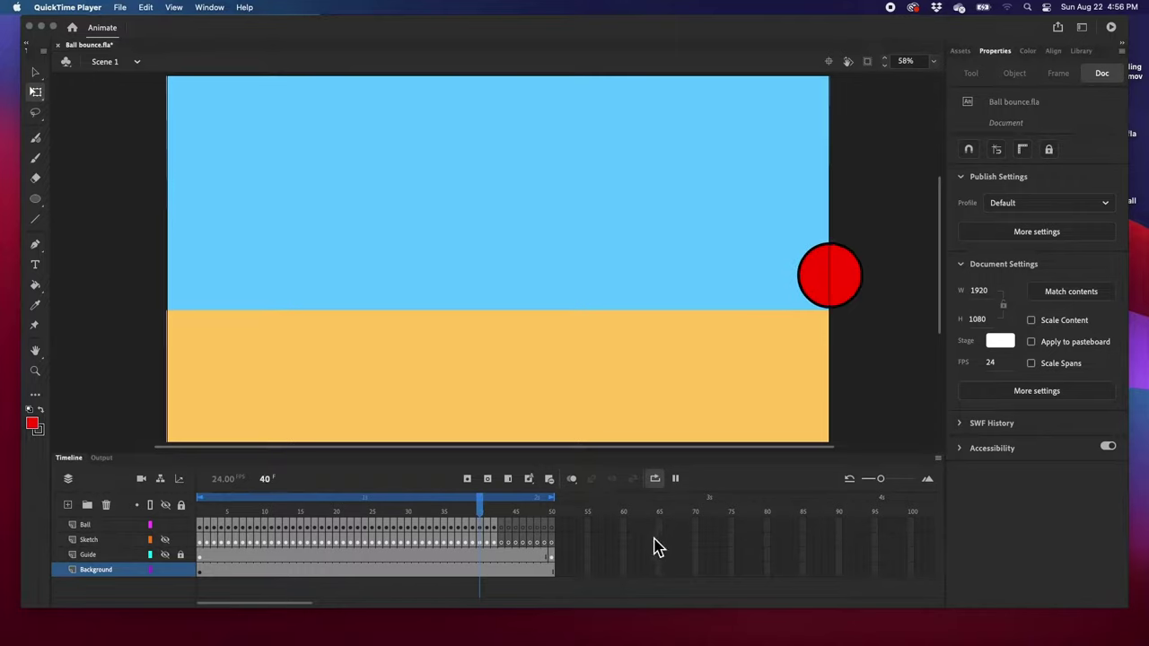
Stop playback, hide the Ball layer and show the Sketch layer.
click(674, 478)
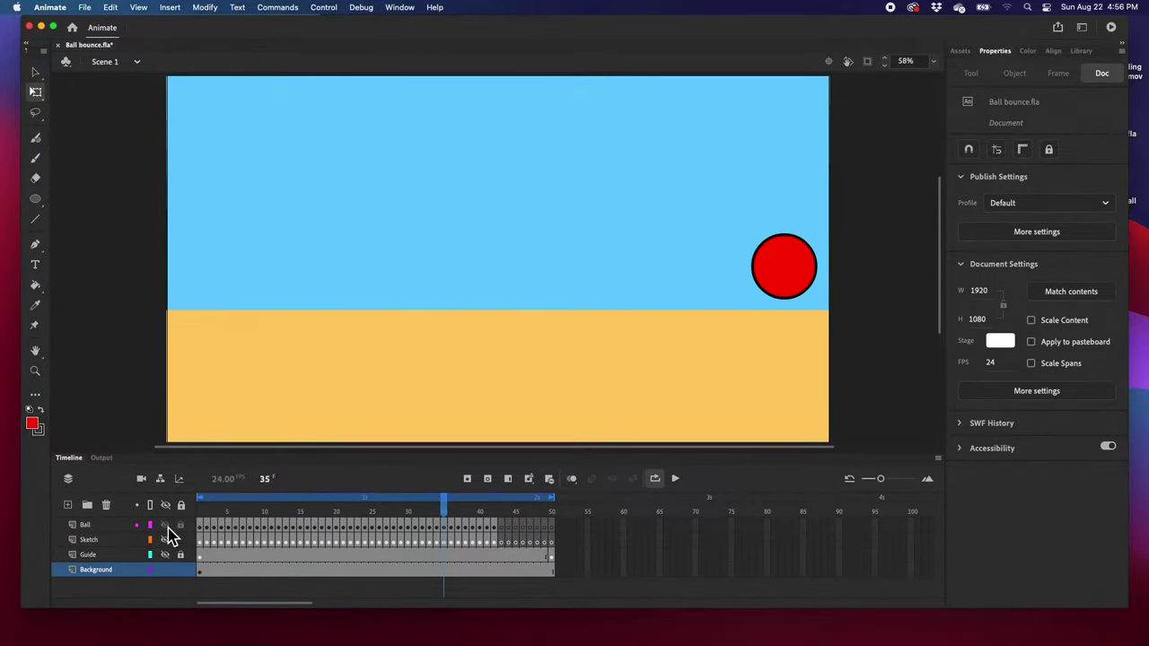
click(165, 526)
click(166, 540)
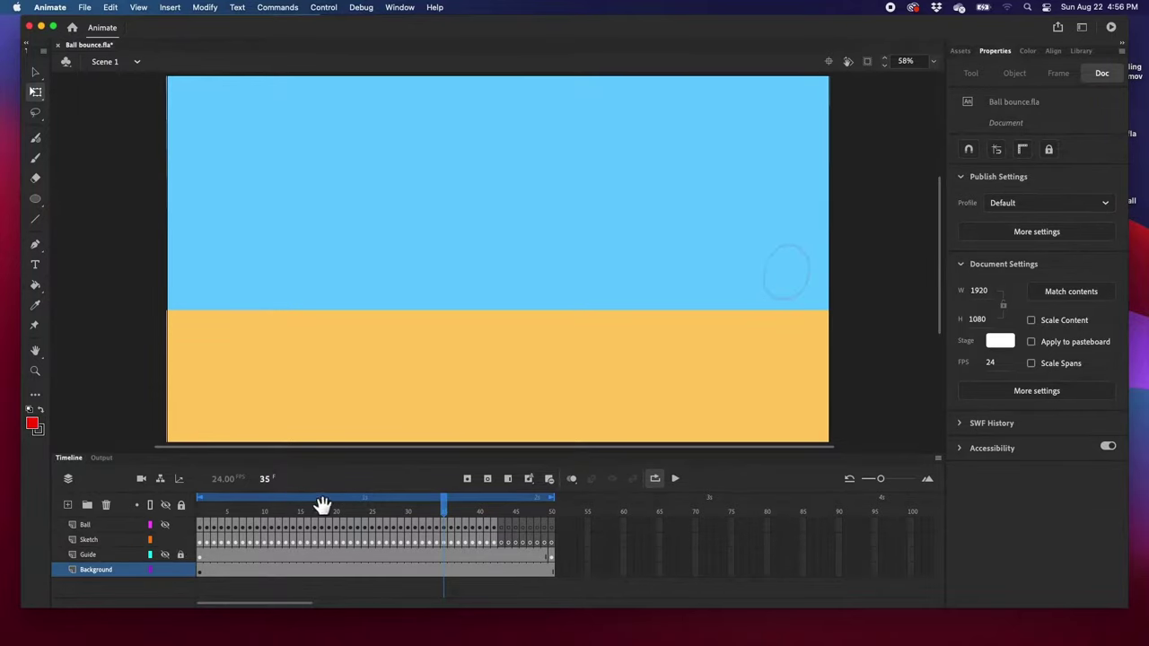
Raise the Sketch layer's alpha to its maximum and play the animation from frame 1.
drag(443, 521, 206, 518)
click(89, 542)
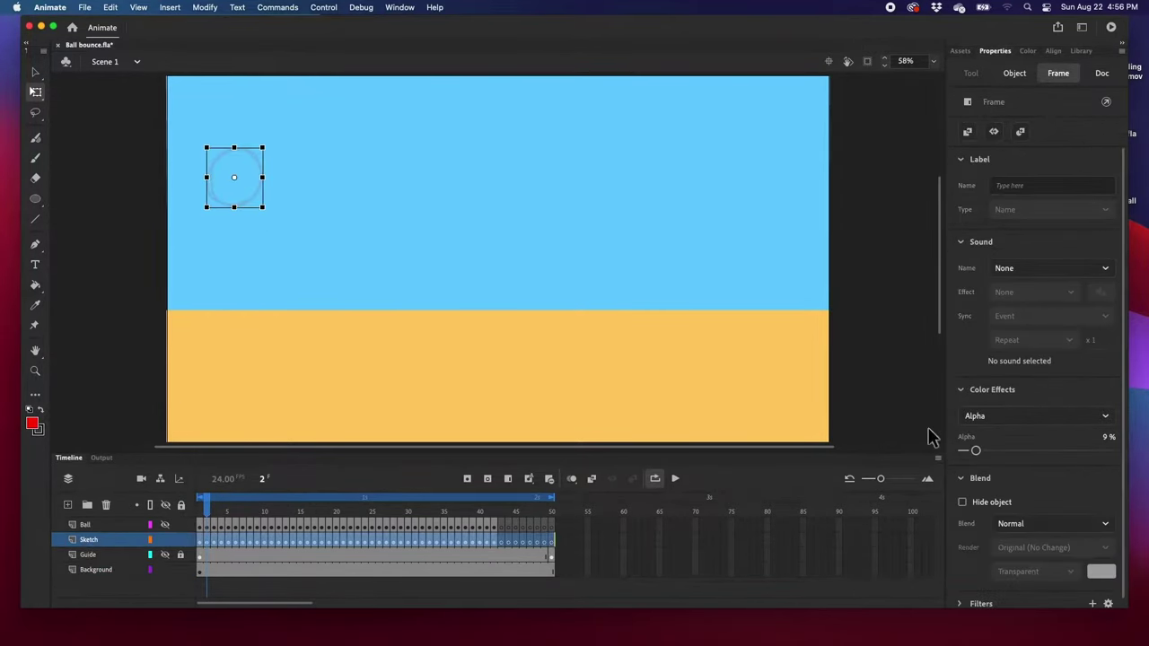
drag(976, 450, 1107, 460)
click(205, 513)
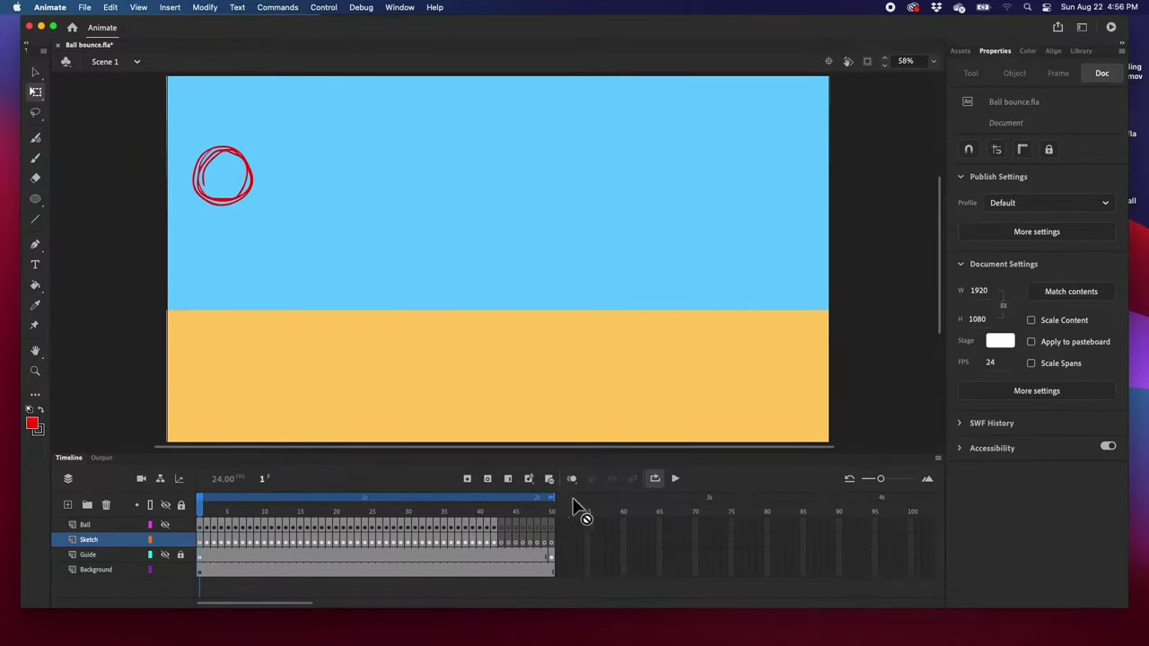
click(675, 480)
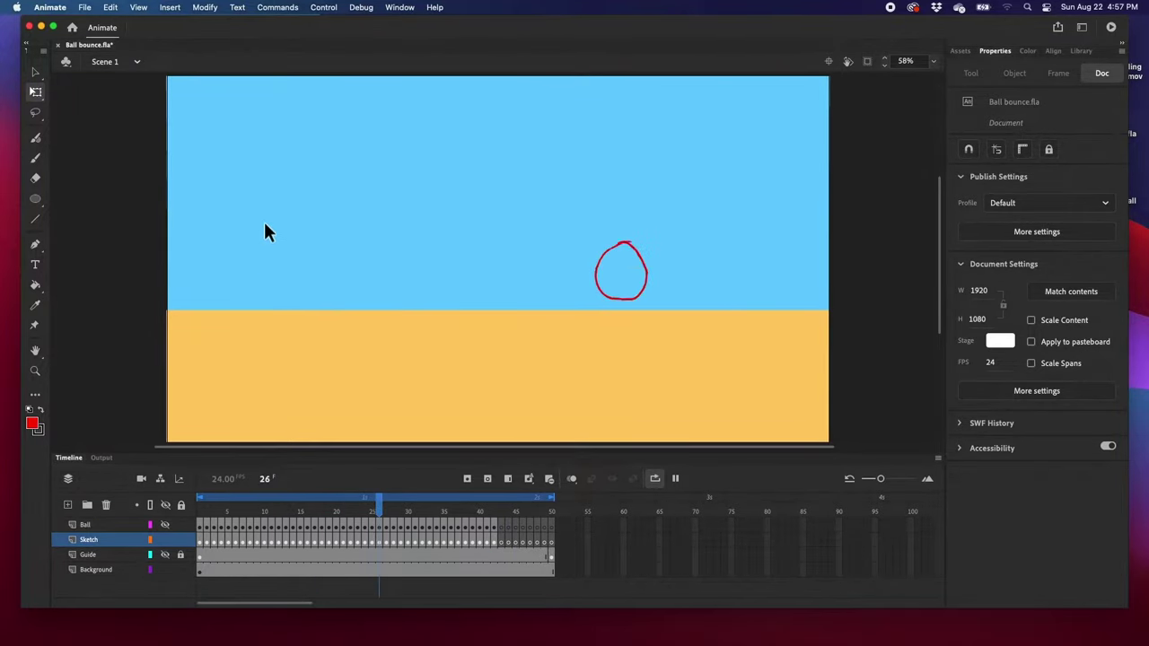
Show the Guide and Ball layers and return the playhead to frame 1.
click(165, 555)
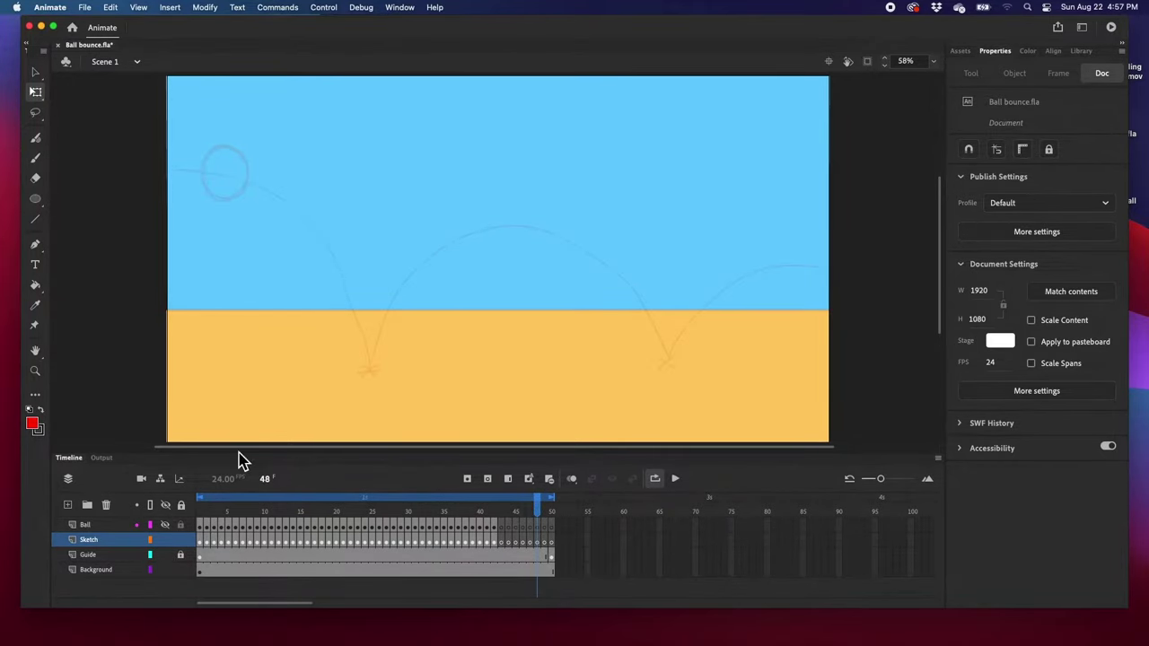
click(88, 525)
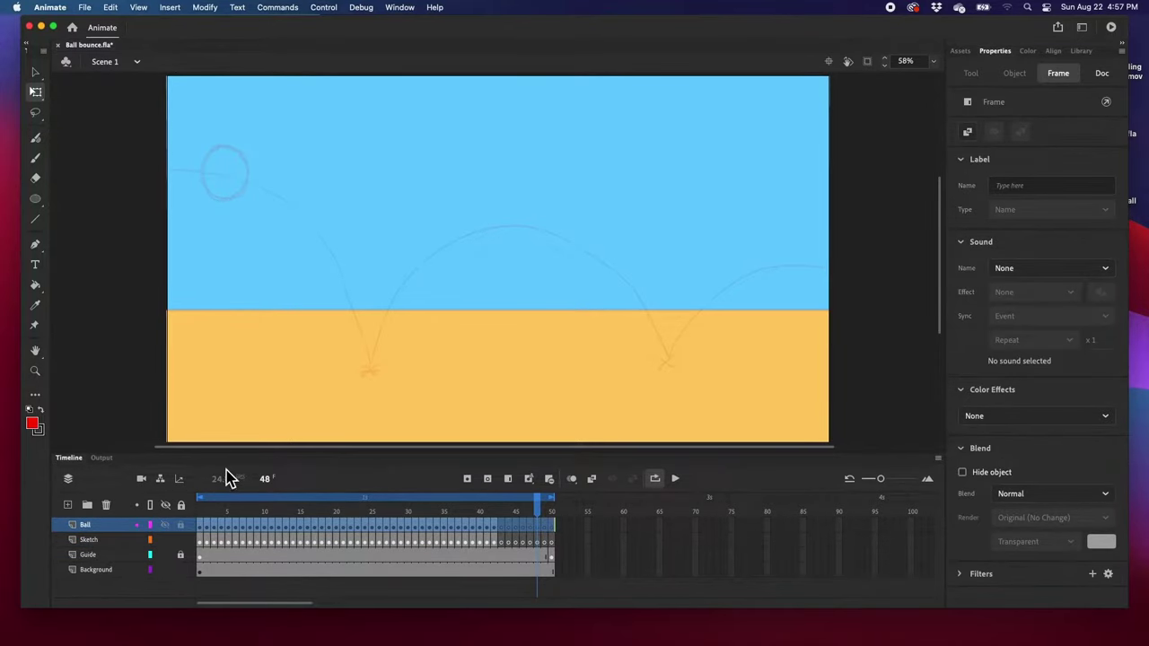
drag(285, 519, 209, 503)
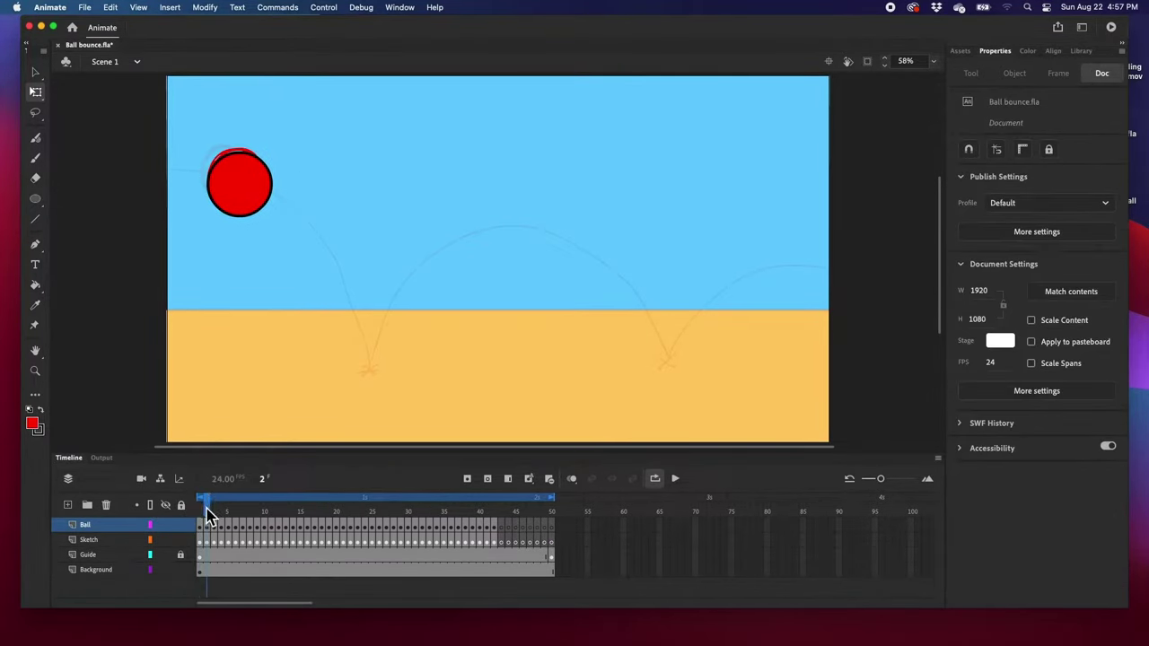
click(199, 512)
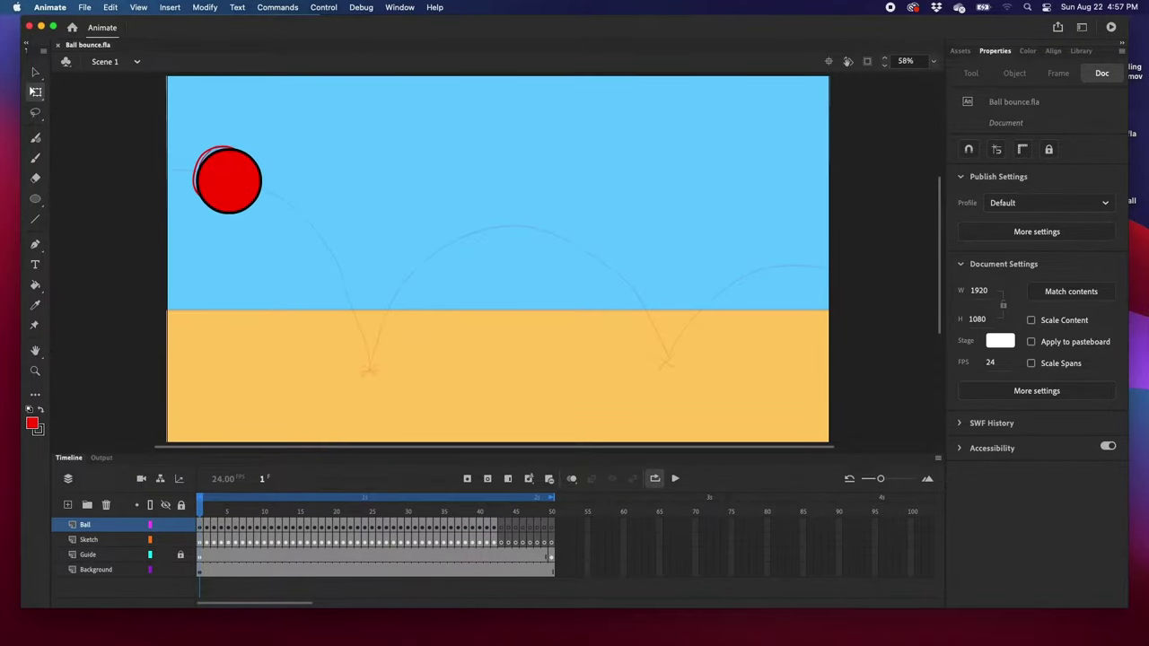
Create a Full HD 1920 x 1080 ActionScript 3.0 document at 24 fps and apply the Basic workspace.
click(85, 8)
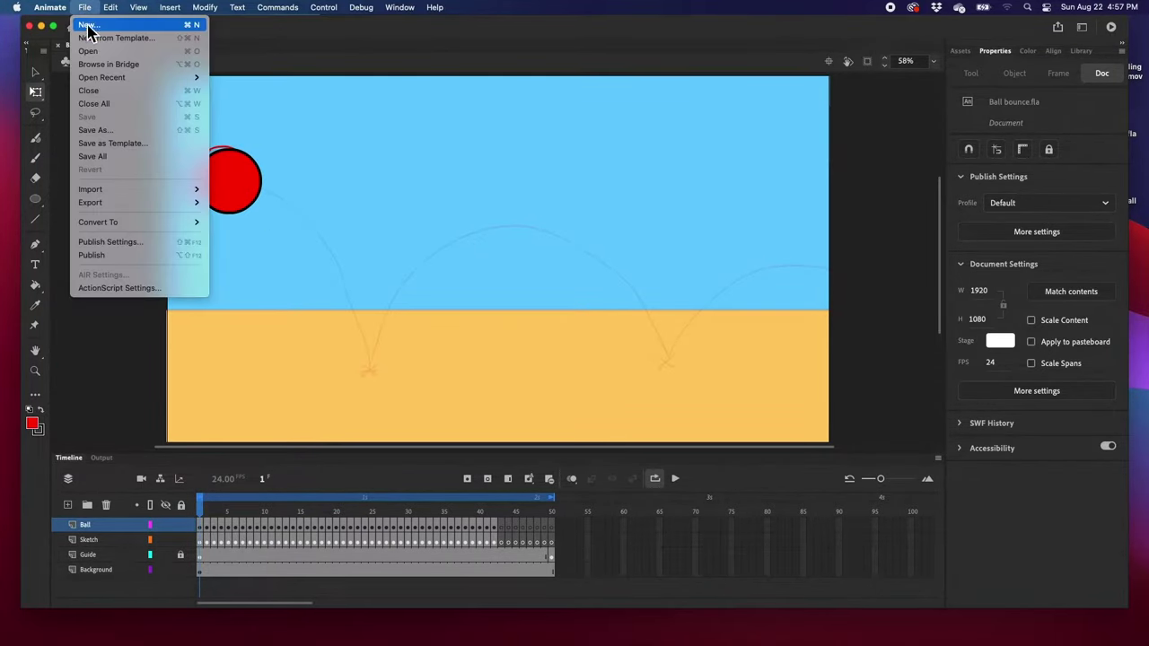
click(88, 29)
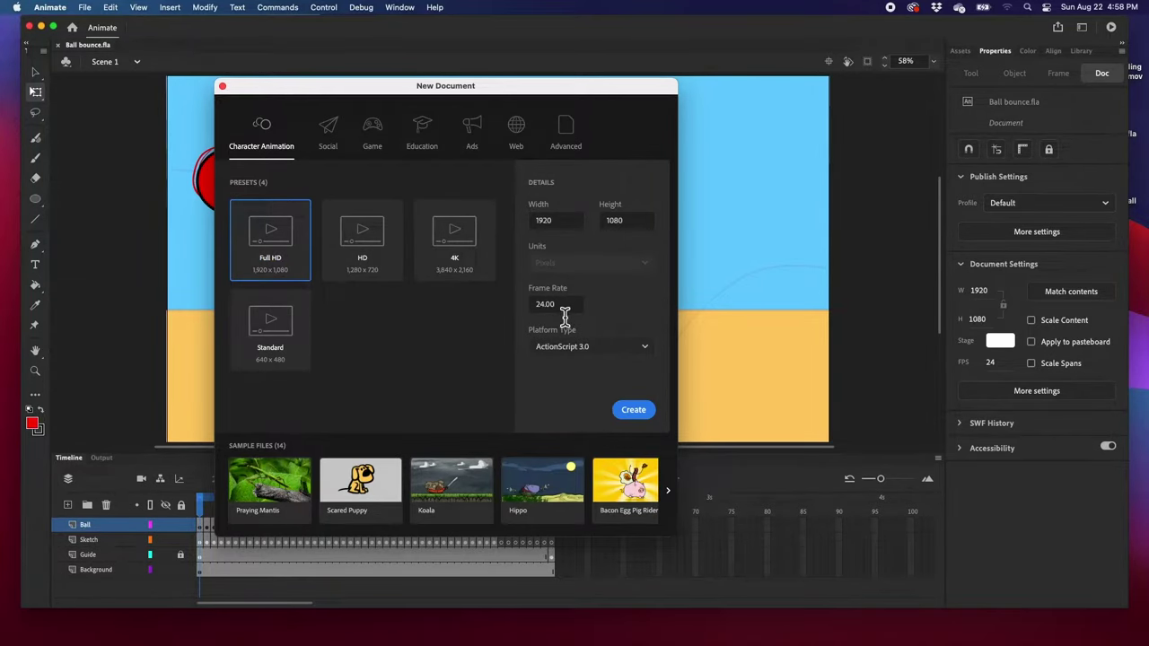
click(640, 419)
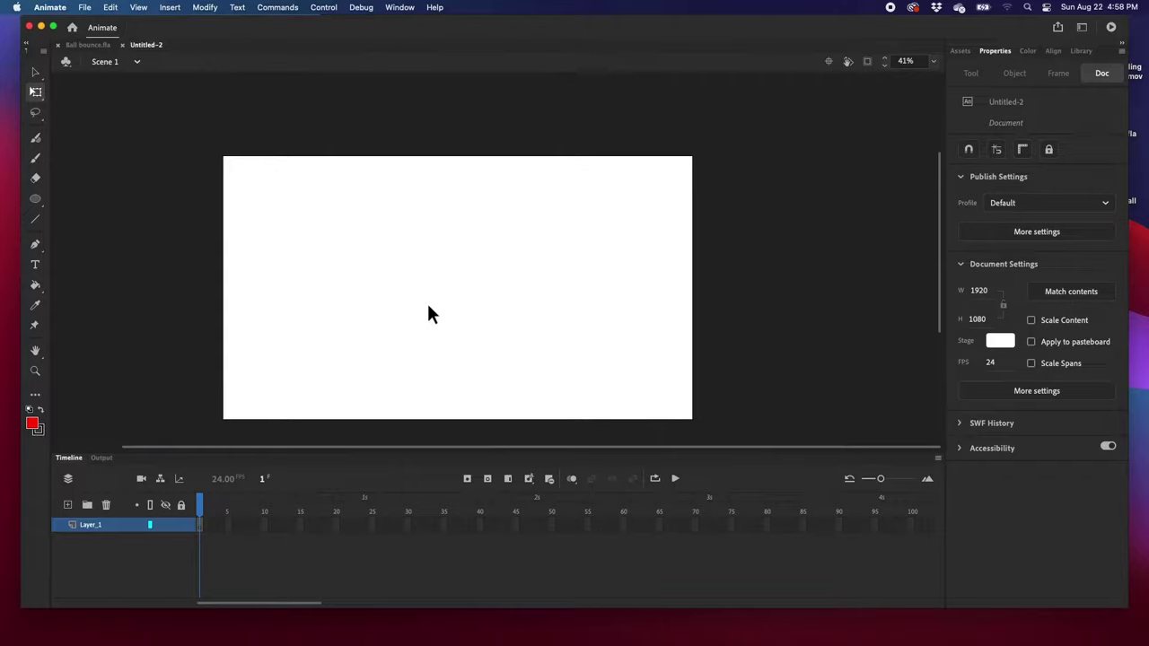
key(super+2)
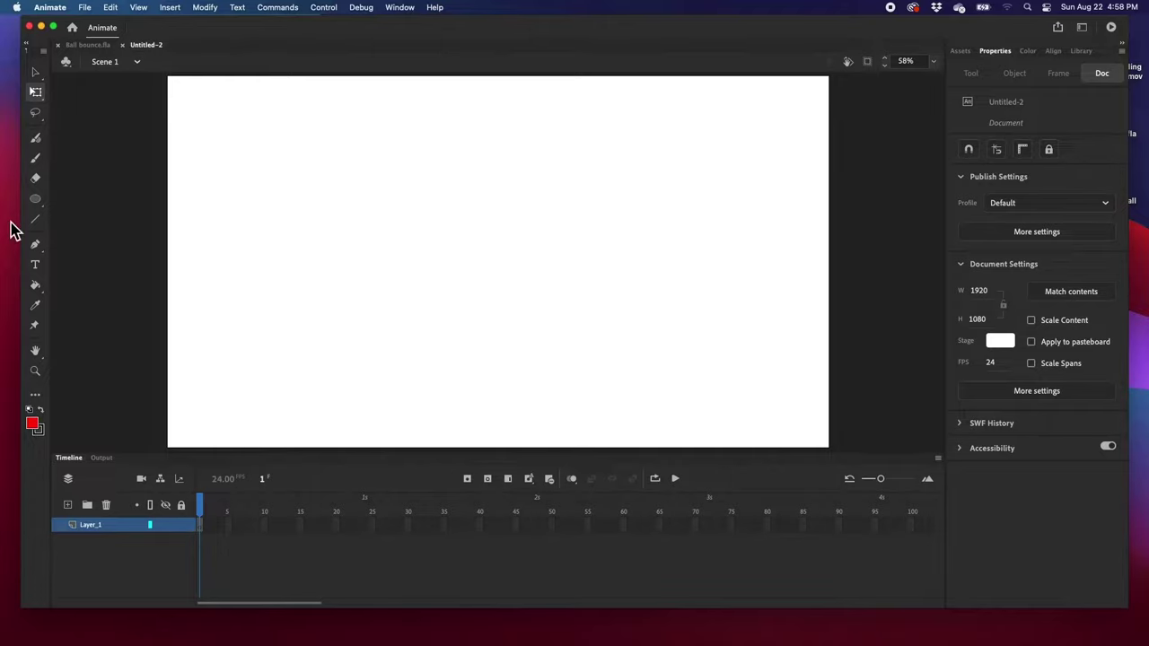
click(1081, 29)
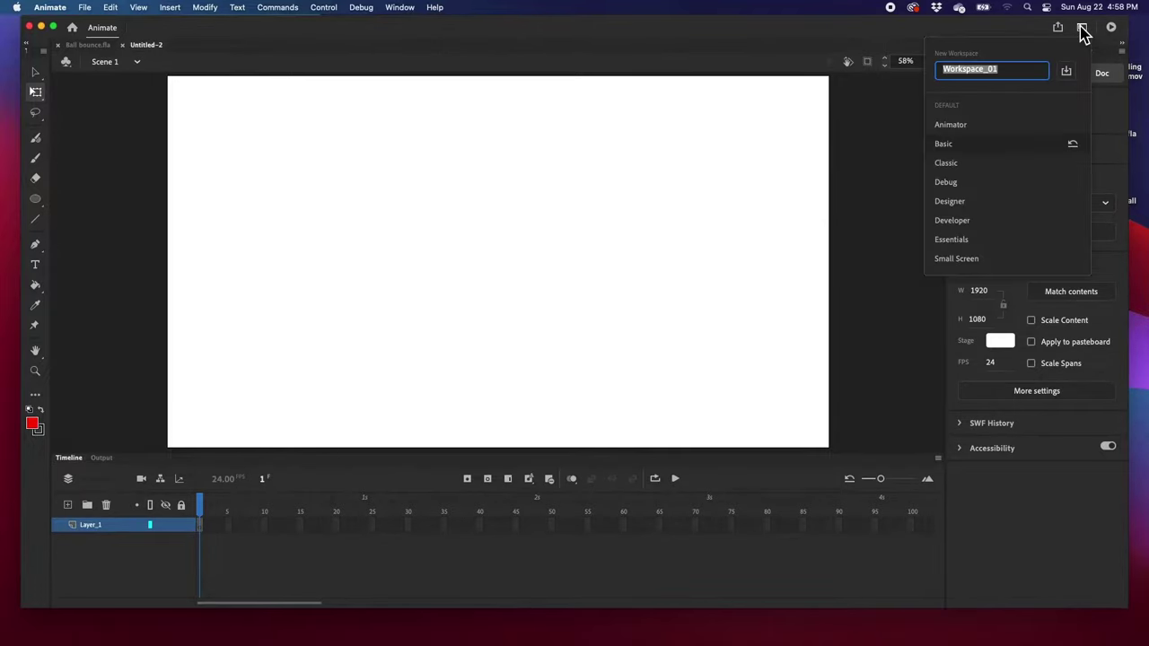
click(952, 151)
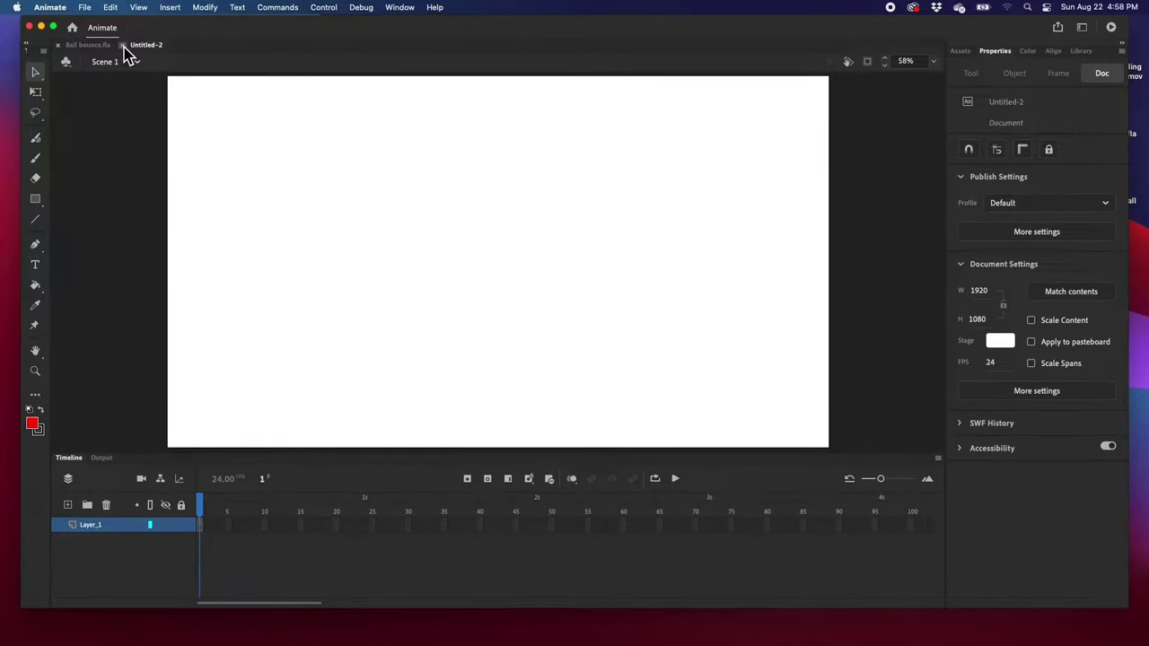
Switch back and forth between Ball bounce.fla and the new blank document, ending on the blank one.
click(89, 44)
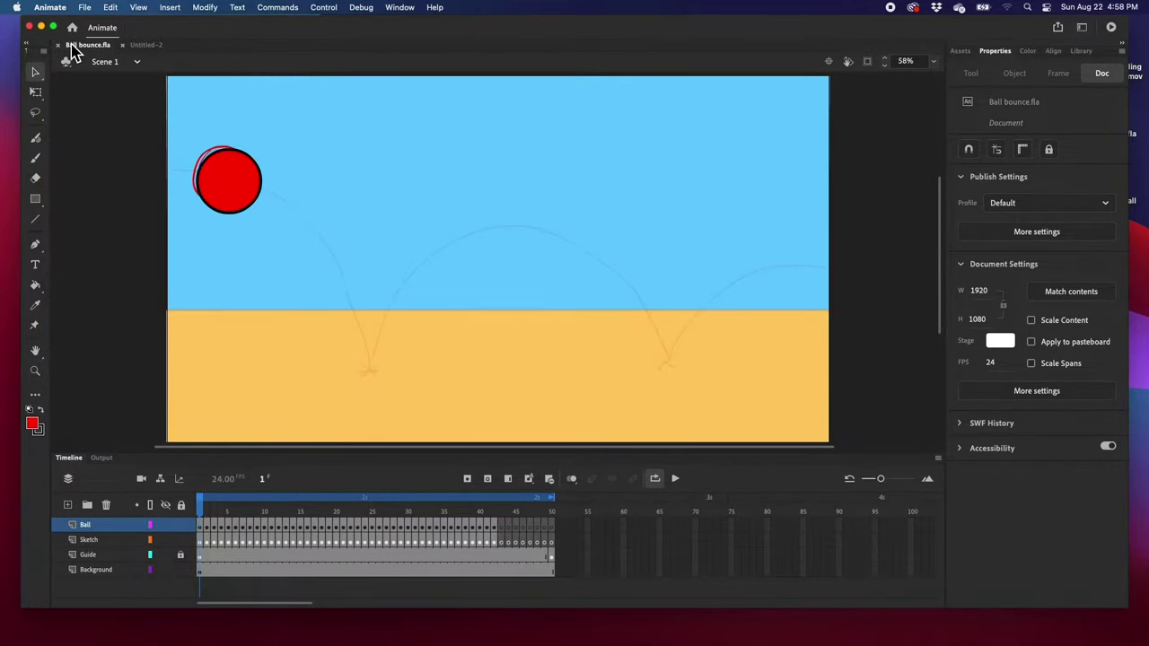
click(145, 45)
click(93, 44)
click(142, 46)
key(ctrl+Tab)
click(149, 48)
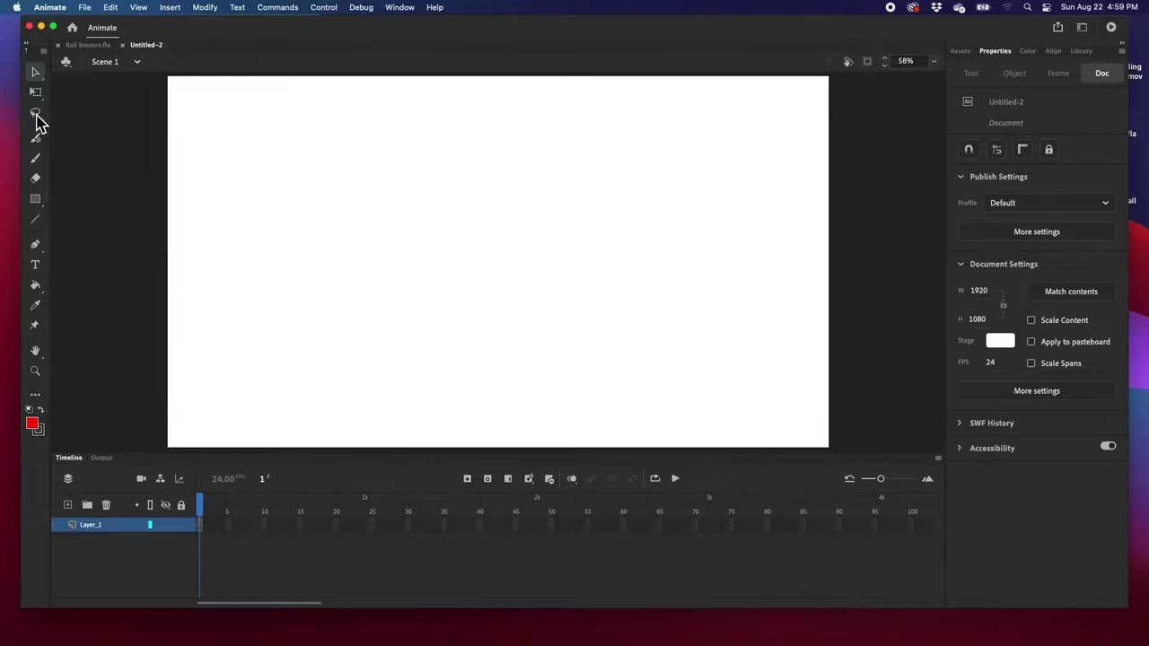
Choose the Line tool and set the stroke color to red.
click(36, 224)
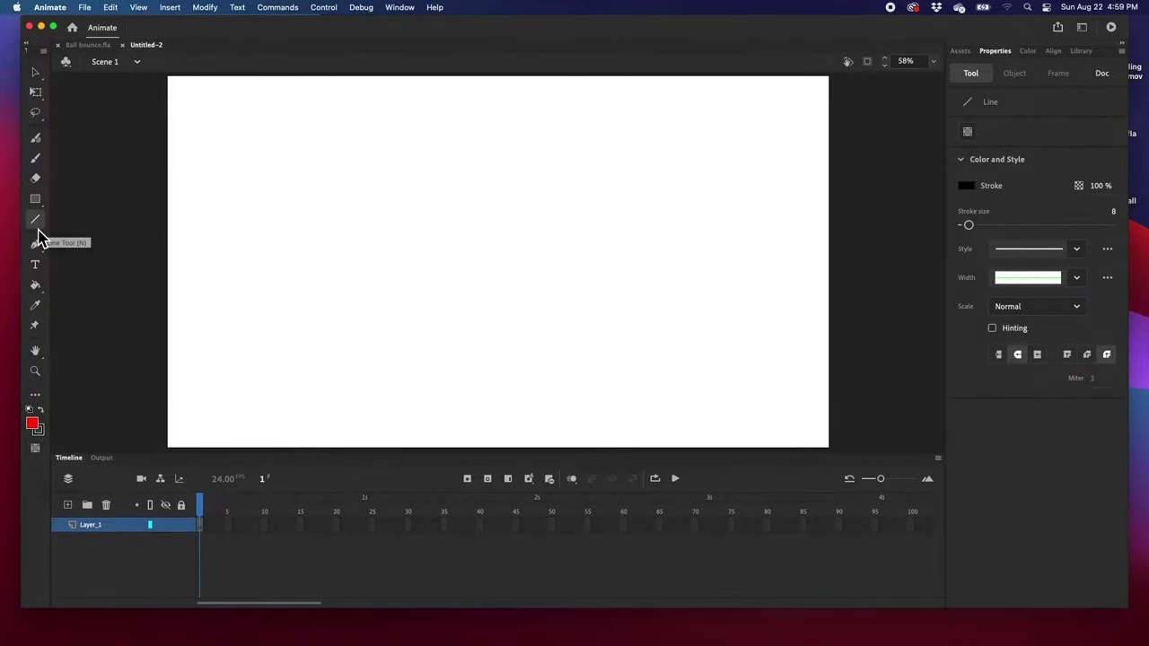
click(37, 430)
click(34, 431)
click(34, 432)
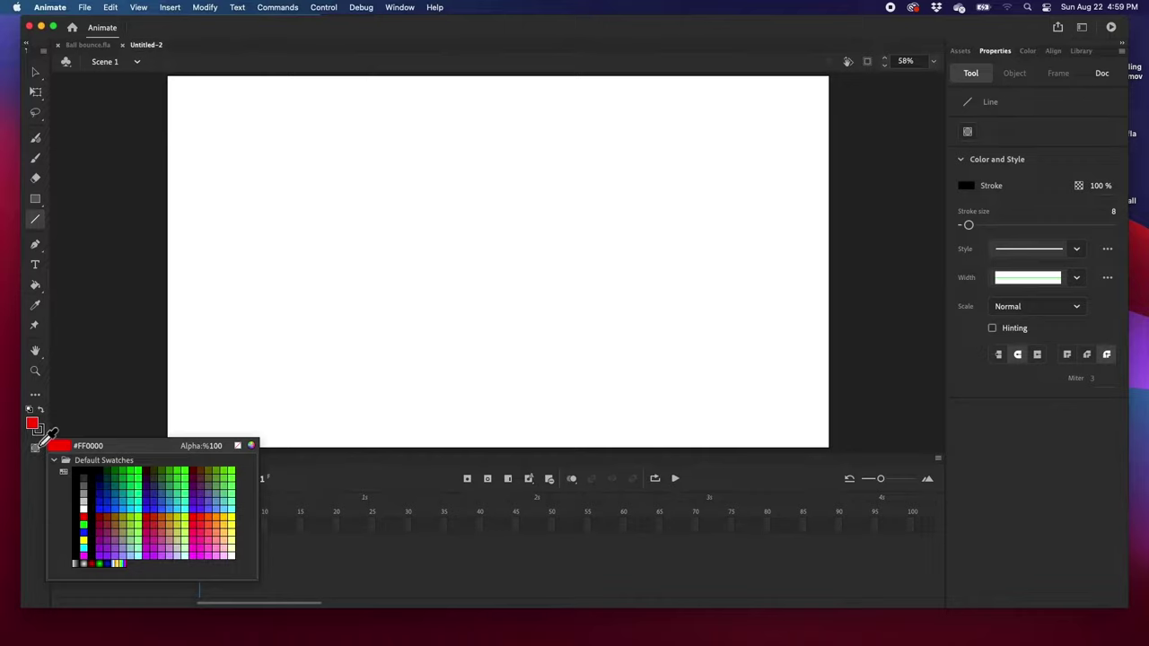
click(103, 388)
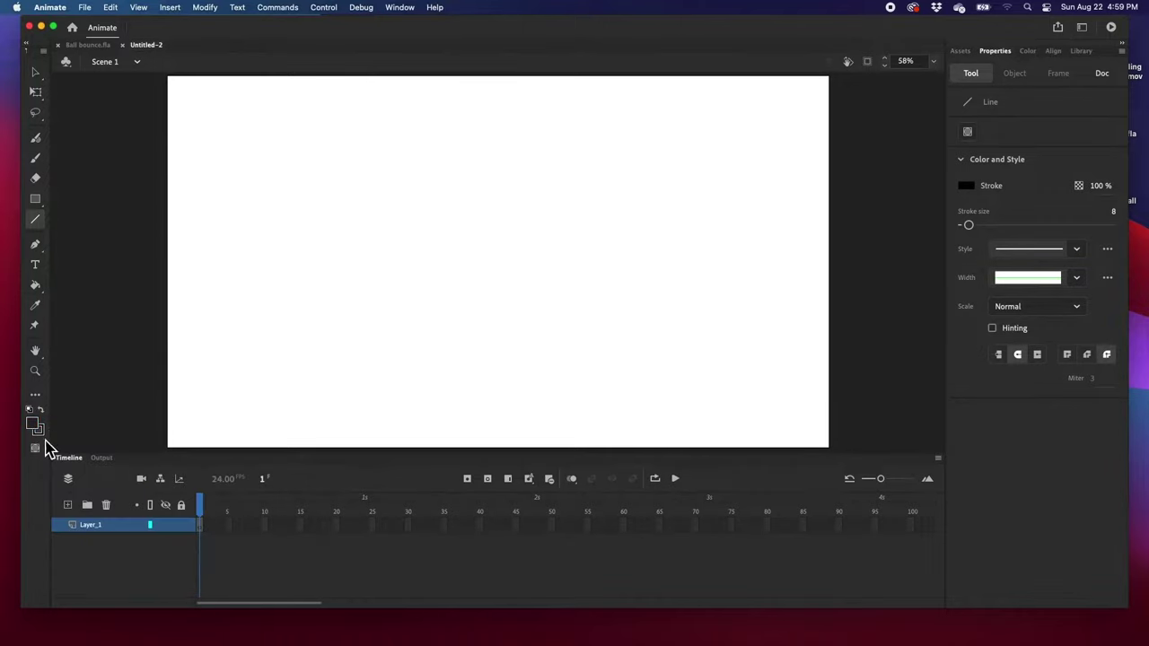
click(37, 431)
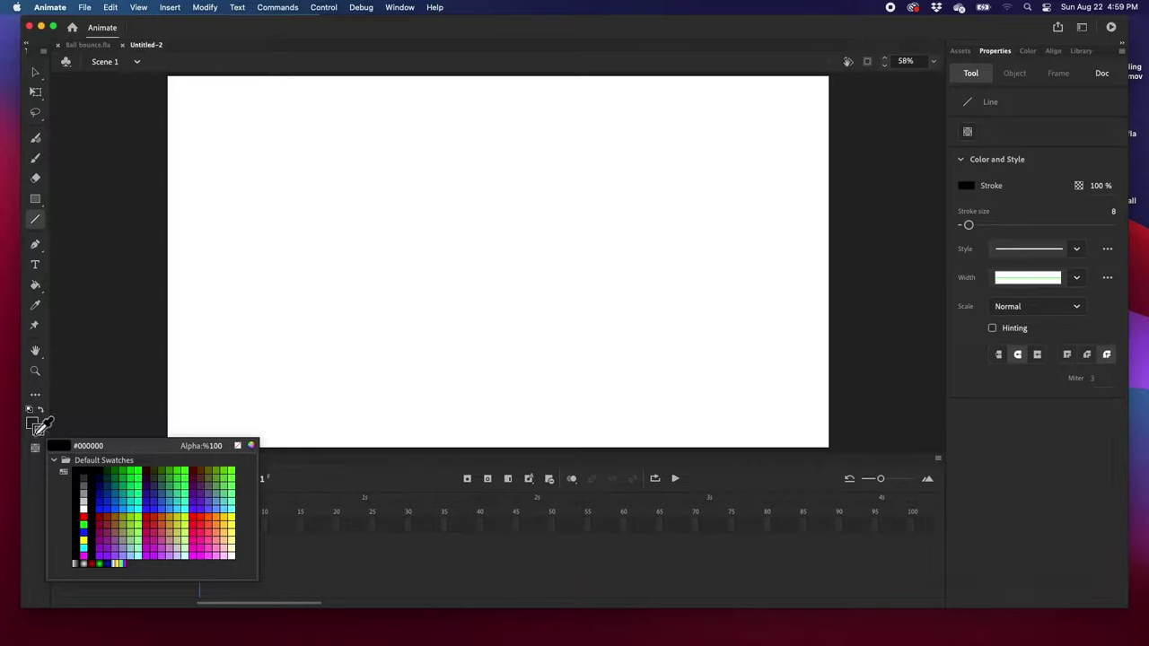
click(84, 518)
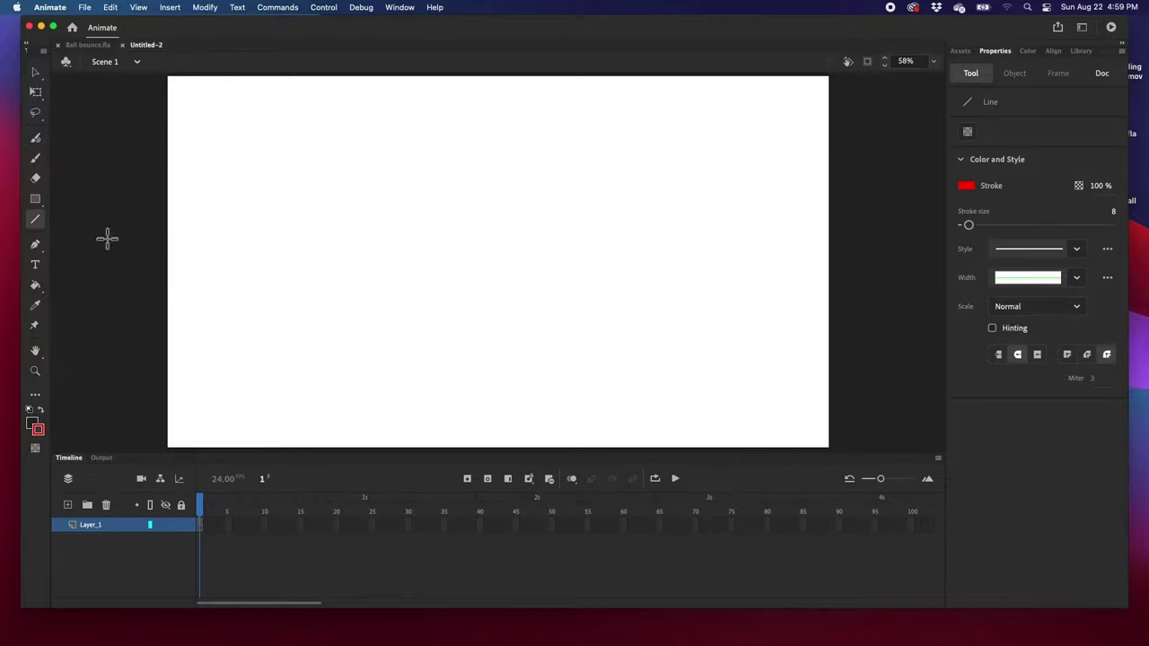
Test the Line tool with a diagonal line, undo it and try a larger stroke size.
click(38, 221)
click(1113, 213)
drag(406, 209, 805, 371)
key(super+z)
click(1116, 214)
drag(971, 224, 1090, 235)
Set the stroke size to 8 and draw a horizontal ground line across the full width of the stage.
click(1112, 214)
text(8)
drag(170, 319, 839, 329)
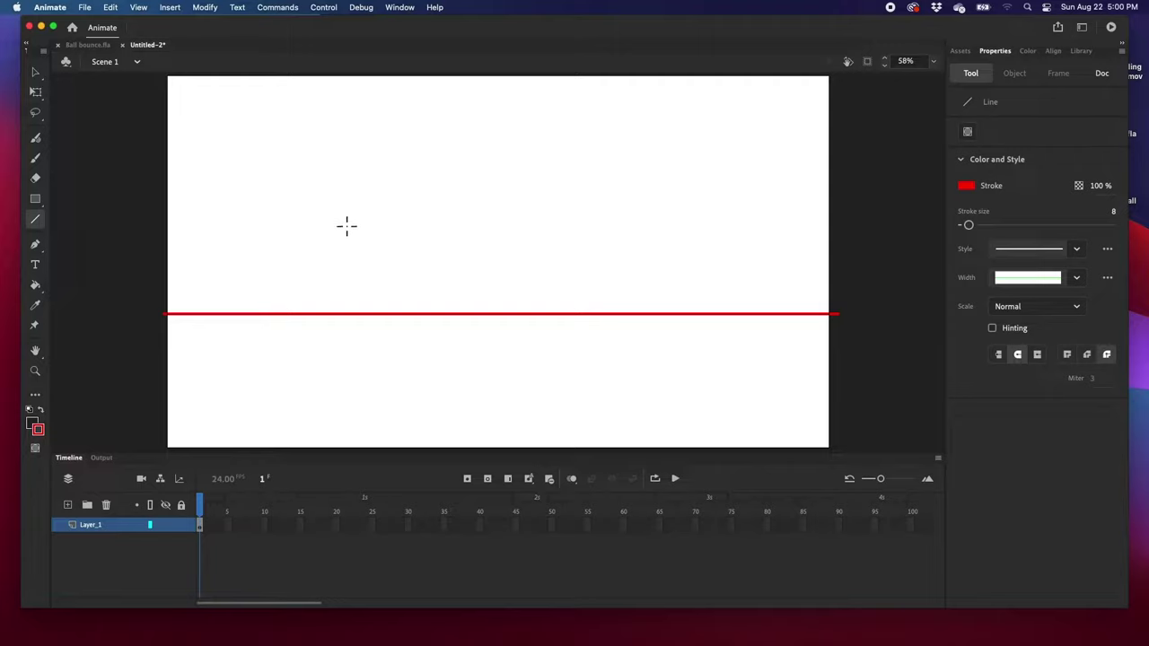
Switch to the Classic Brush, undo a trial stroke and set the brush fill color to red.
click(36, 159)
mouse_move(224, 181)
mouse_down()
mouse_move(313, 175)
mouse_move(358, 234)
mouse_move(477, 266)
mouse_up()
key(super+z)
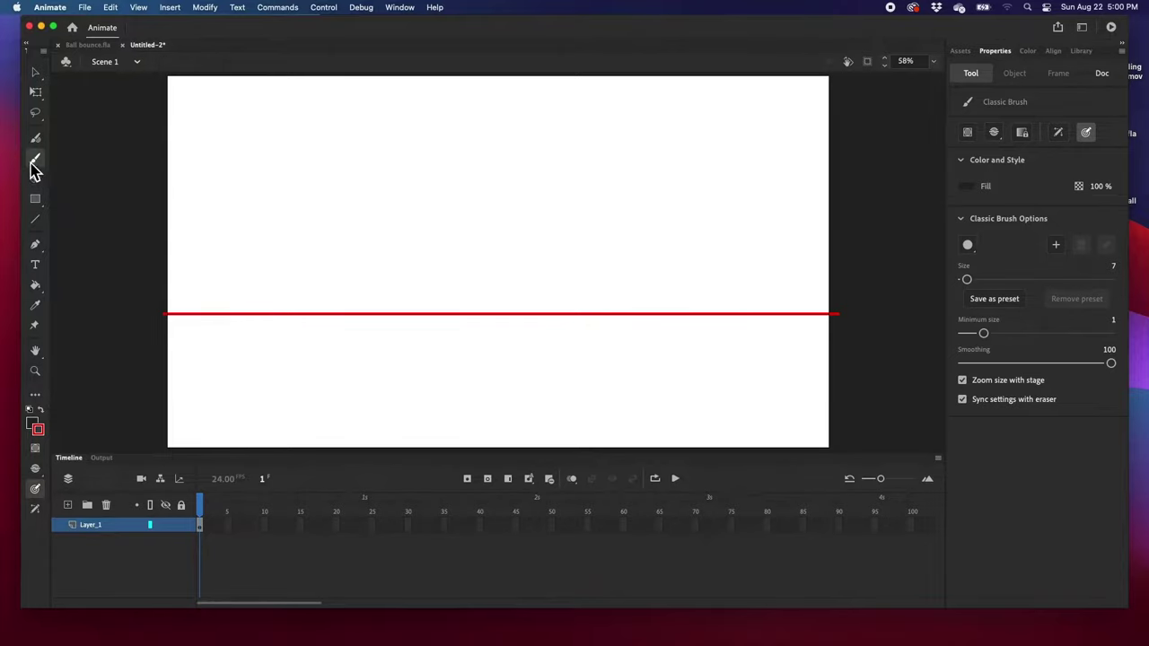
click(967, 187)
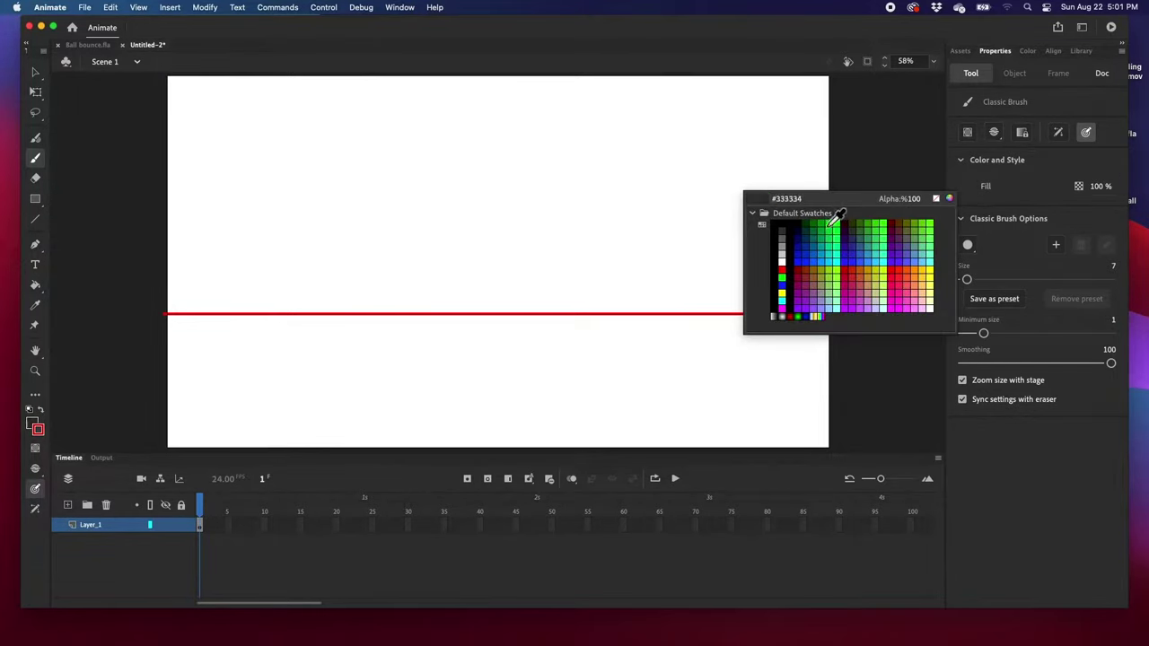
click(783, 271)
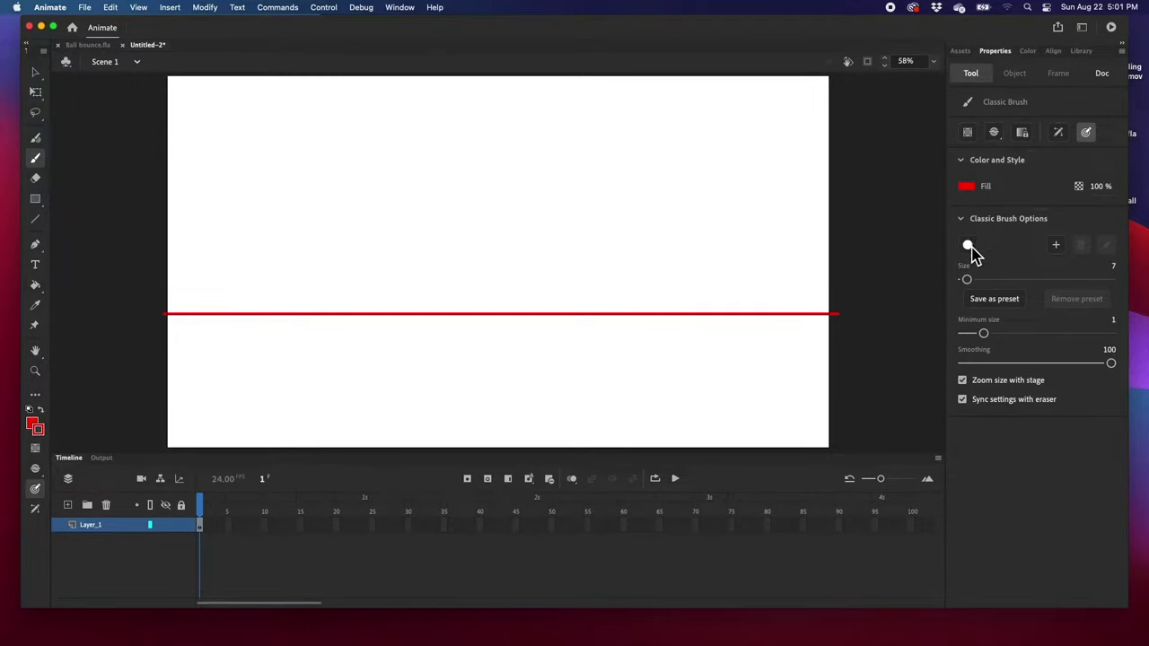
Test a stroke with a much larger brush, undo it and set the brush size back to 7.
drag(966, 279, 1053, 281)
click(475, 176)
drag(475, 177, 852, 287)
key(super+z)
click(1109, 267)
text(7)
key(Return)
Paint trial strokes with the size 7 brush and undo them.
mouse_move(315, 171)
mouse_down()
mouse_move(475, 263)
mouse_move(739, 307)
mouse_up()
key(super+z)
mouse_move(413, 184)
mouse_down()
mouse_move(386, 221)
mouse_move(423, 253)
mouse_move(434, 245)
mouse_up()
key(super+z)
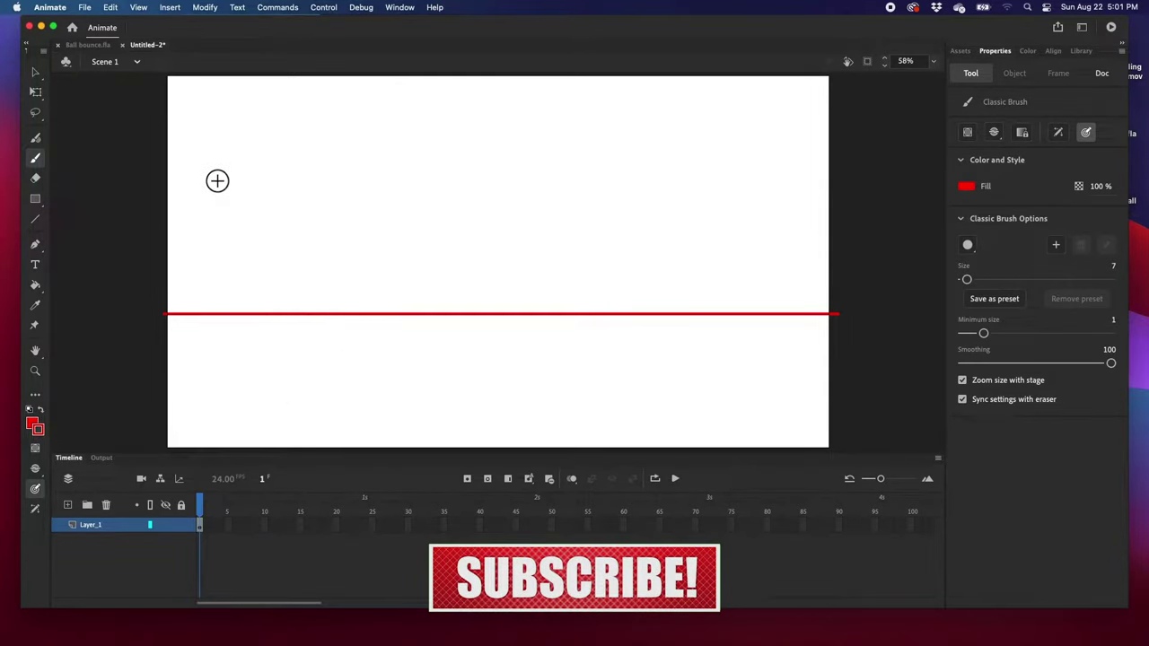
Sketch a rough ball outline near the stage's upper-left corner and rename the layer Guides.
mouse_move(223, 149)
mouse_down()
mouse_move(243, 173)
mouse_move(218, 187)
mouse_up()
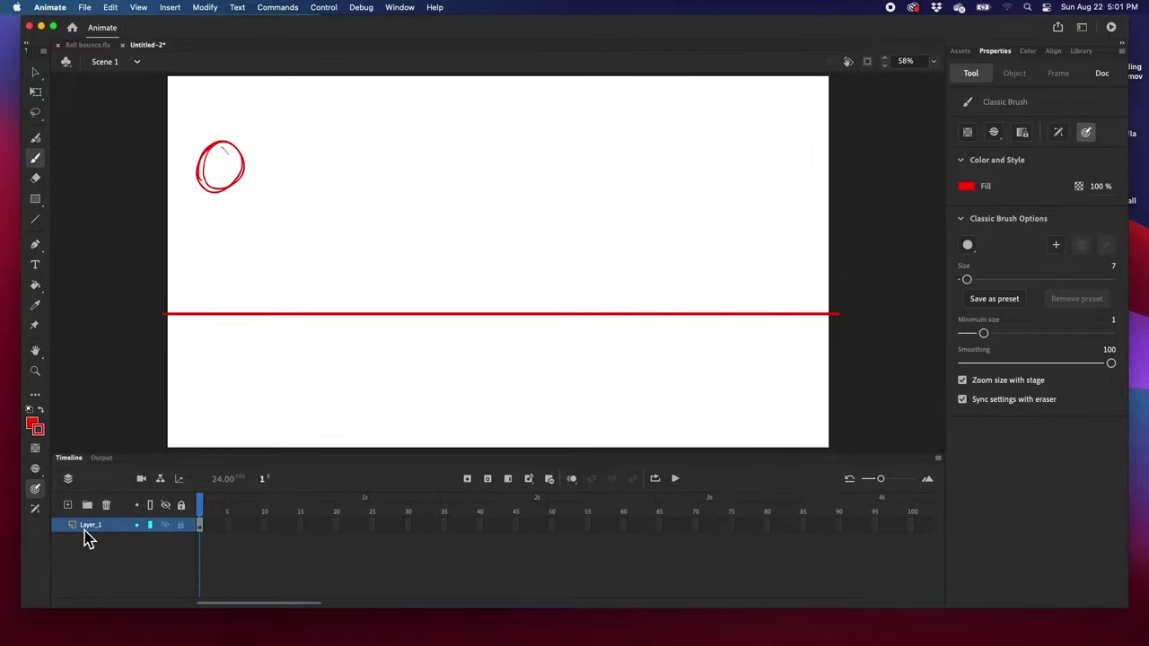
double_click(97, 528)
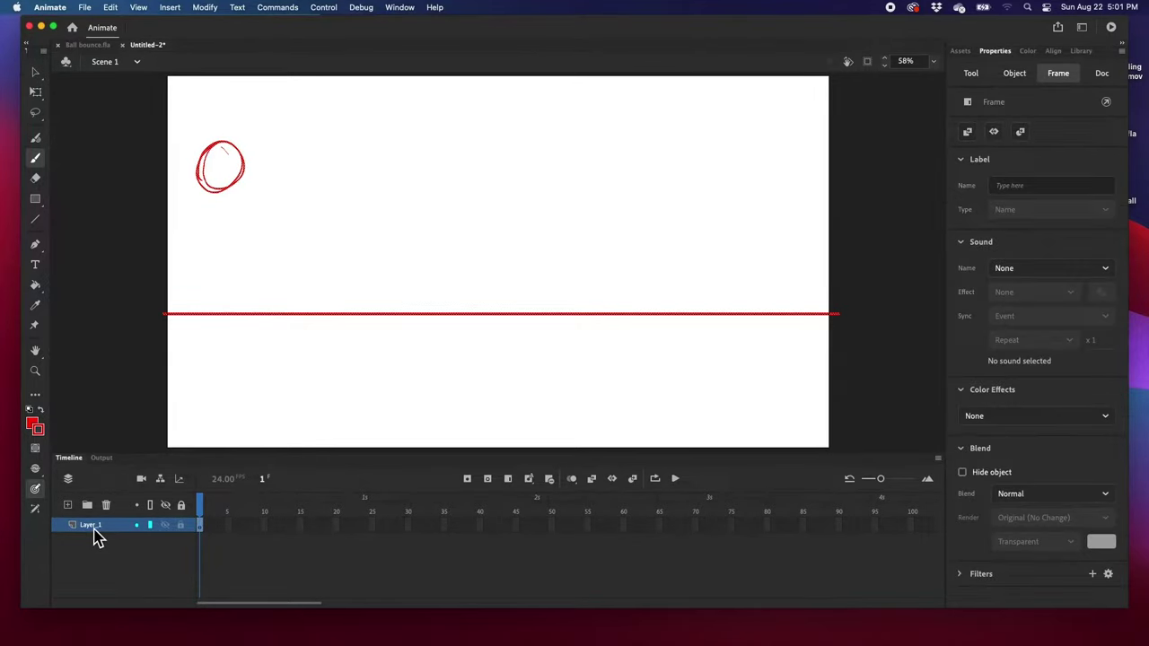
text(Guides)
key(Return)
Brush the ball's bounce path as three diminishing arcs, marking the two landing points below the ground line with an X.
key(b)
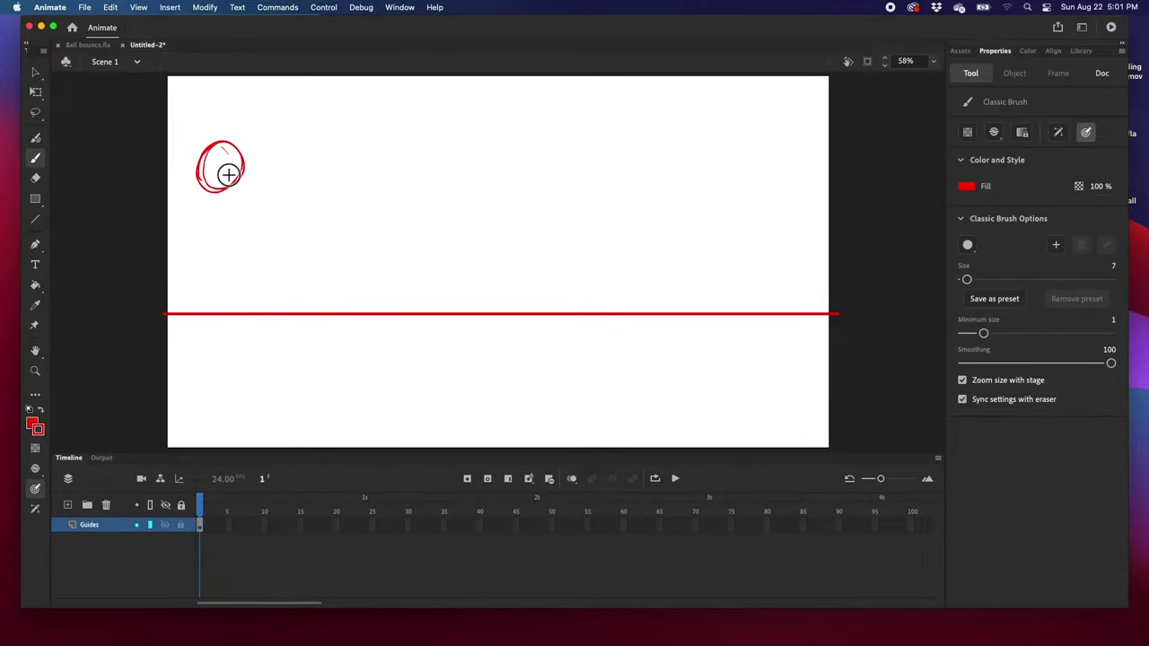
mouse_move(221, 164)
mouse_down()
mouse_move(310, 199)
mouse_move(364, 260)
mouse_move(371, 372)
mouse_move(384, 368)
mouse_move(376, 379)
mouse_move(407, 277)
mouse_move(452, 223)
mouse_move(509, 208)
mouse_move(569, 218)
mouse_move(618, 248)
mouse_move(655, 297)
mouse_move(677, 375)
mouse_move(676, 364)
mouse_move(667, 372)
mouse_move(680, 374)
mouse_move(697, 317)
mouse_move(749, 268)
mouse_move(821, 254)
mouse_move(883, 276)
mouse_up()
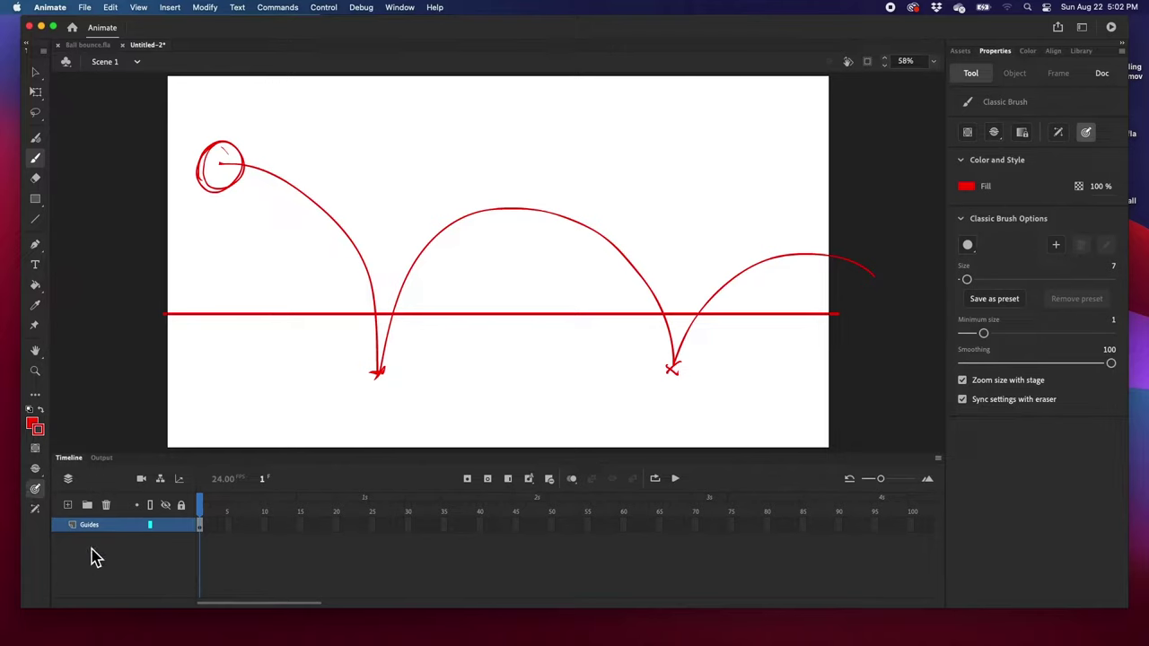
Add a new layer above Guides and name it Sketch.
click(67, 505)
drag(70, 519, 78, 535)
double_click(90, 526)
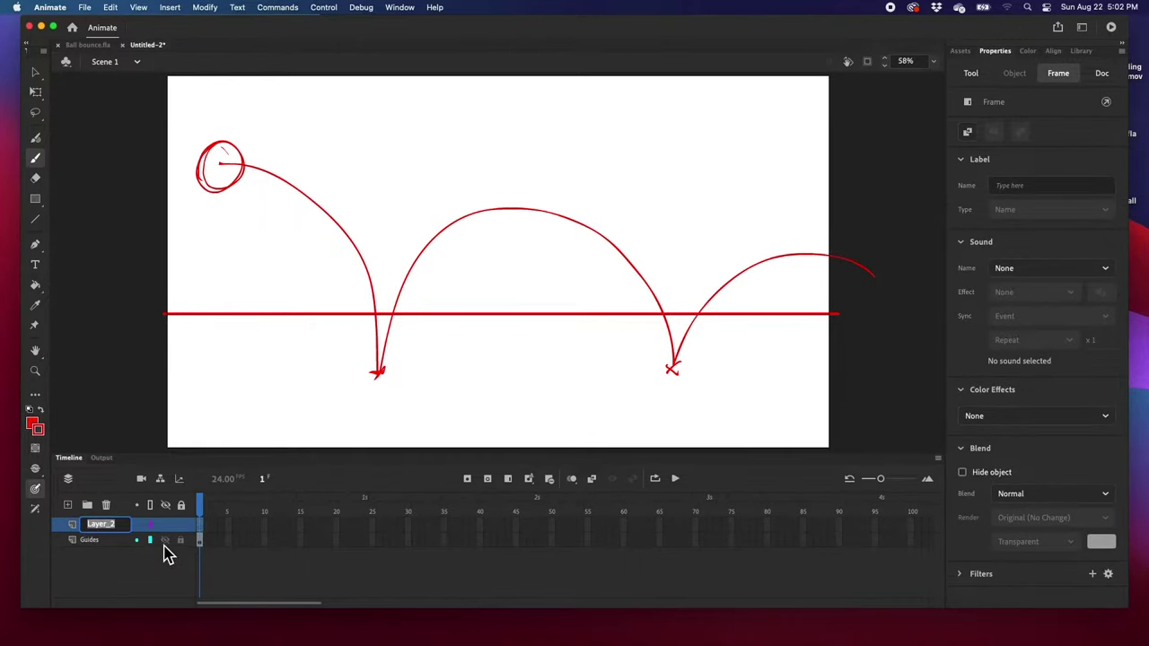
text(Sketch)
key(Return)
Fade the Guides layer's artwork to 11% alpha and lock the layer.
click(94, 541)
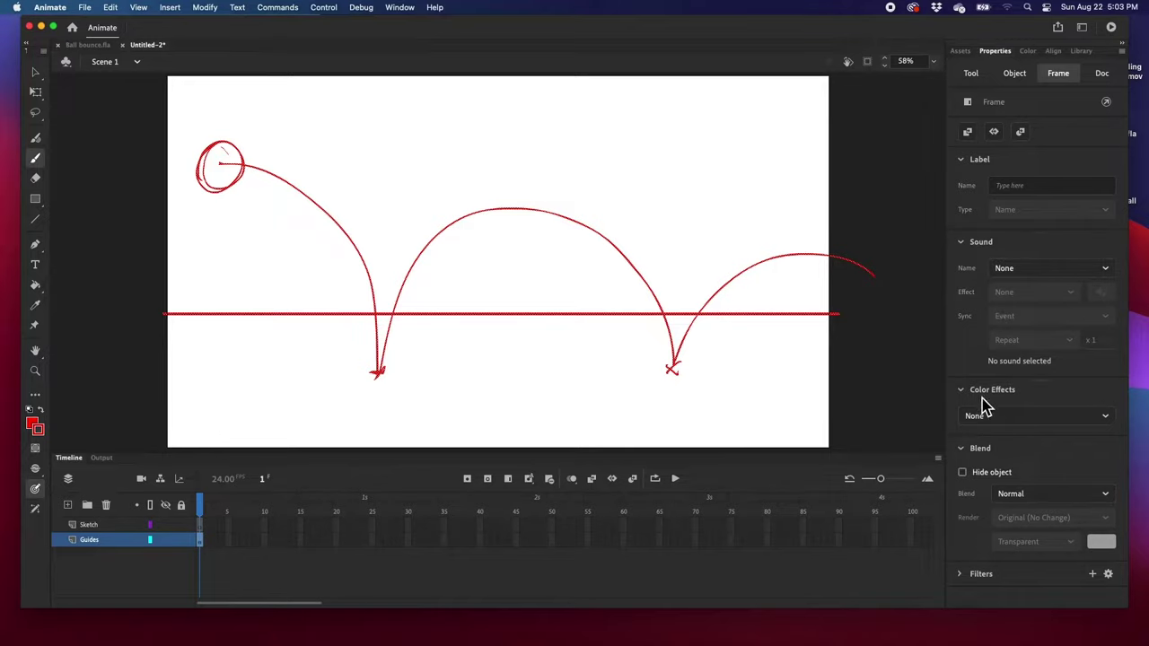
click(1110, 427)
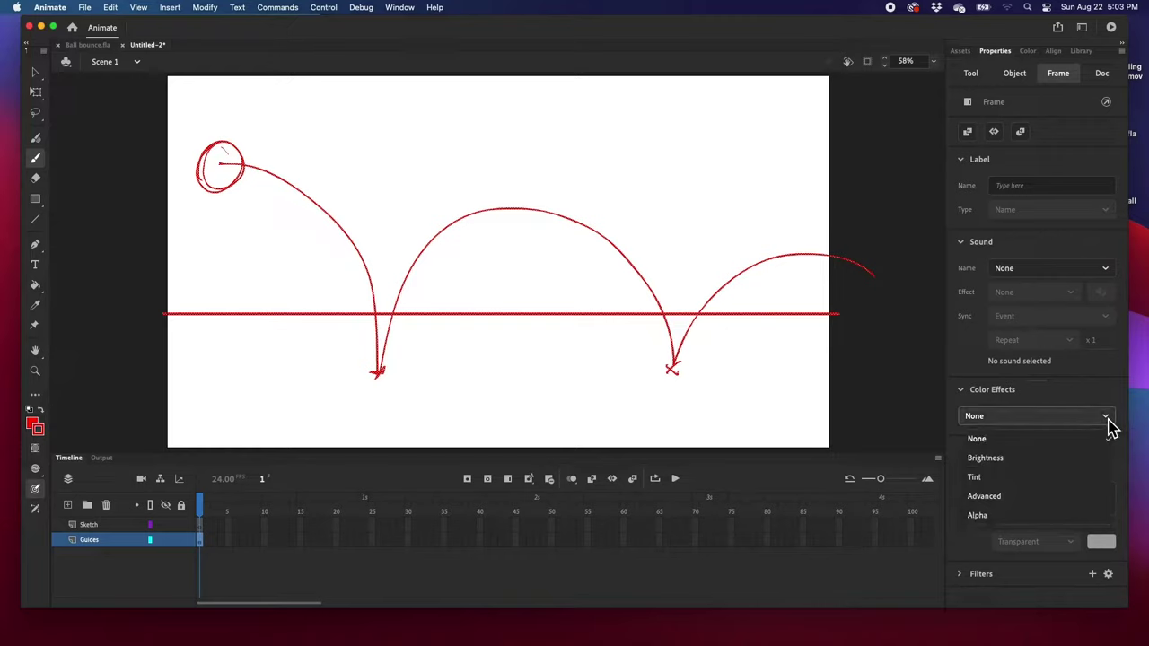
click(1008, 520)
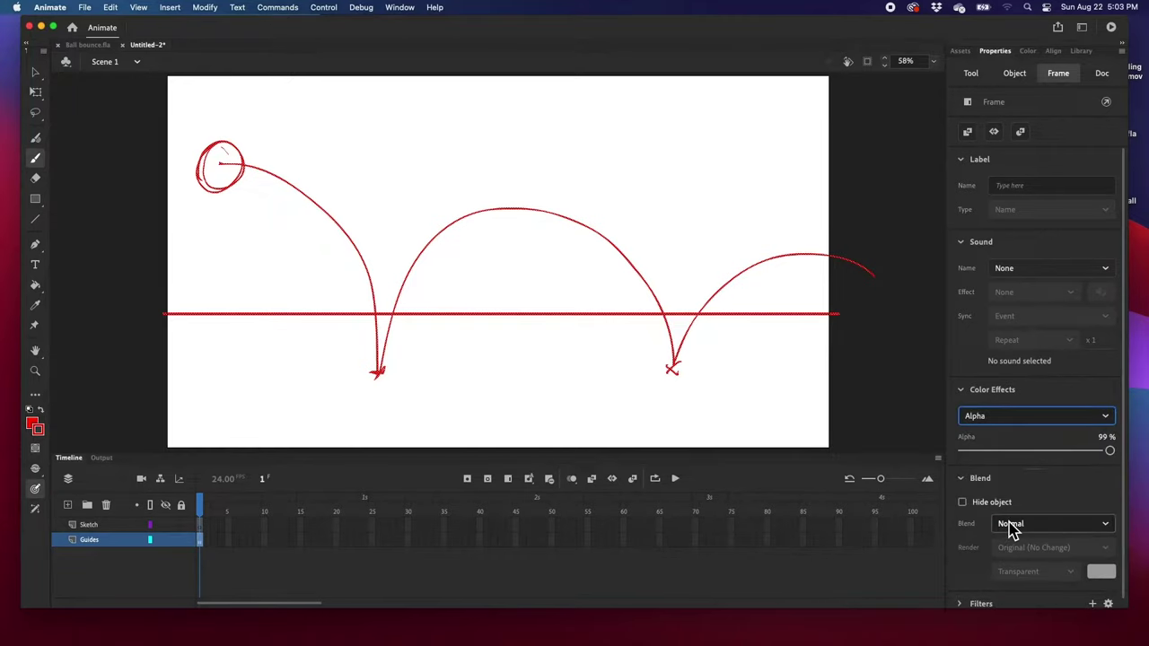
mouse_move(1110, 453)
mouse_down()
mouse_move(963, 454)
mouse_move(1064, 454)
mouse_move(971, 453)
mouse_move(1005, 454)
mouse_move(972, 453)
mouse_move(1005, 458)
mouse_move(971, 455)
mouse_move(984, 458)
mouse_up()
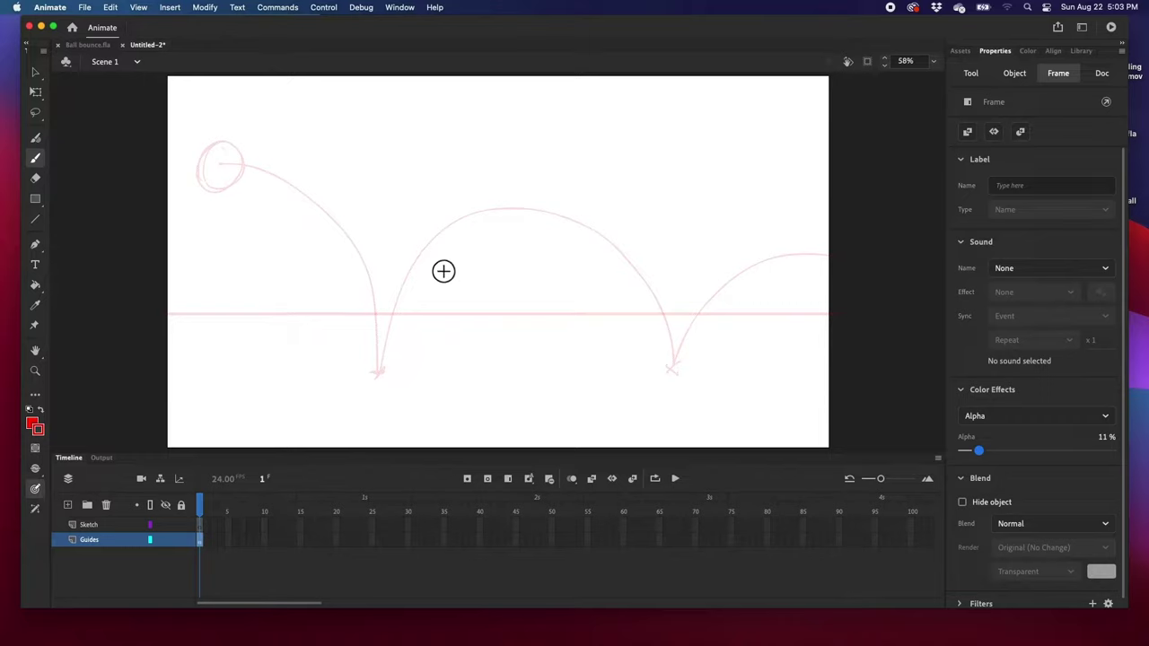
click(85, 528)
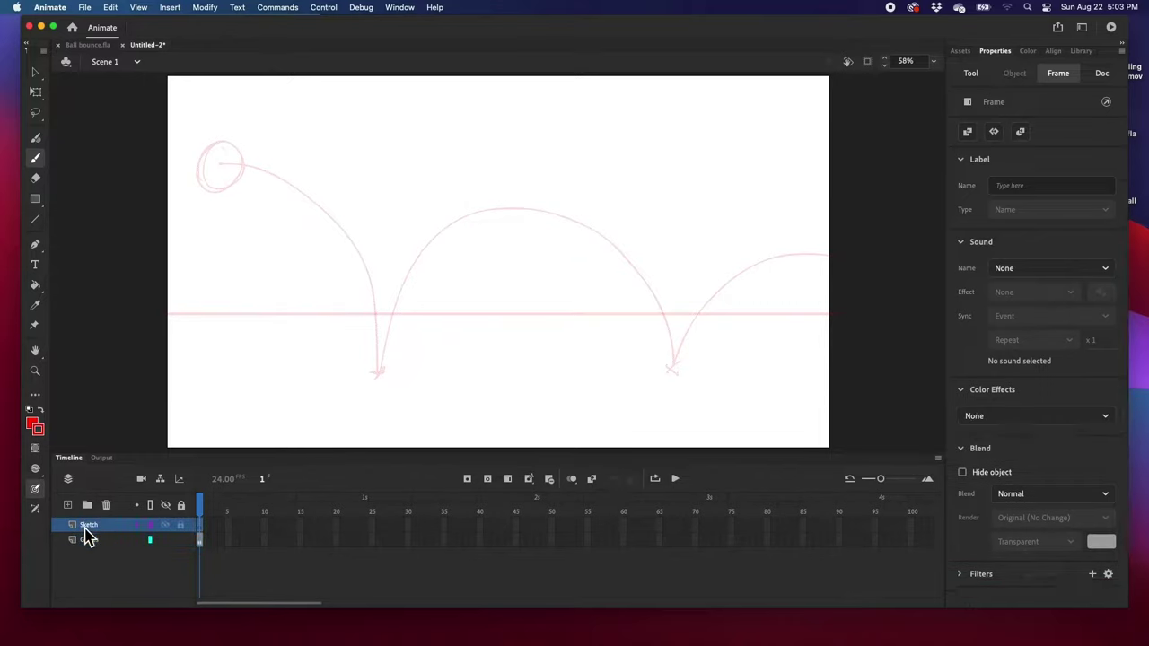
click(179, 541)
Extend the Guides layer to frame 50 by inserting a frame there.
click(552, 539)
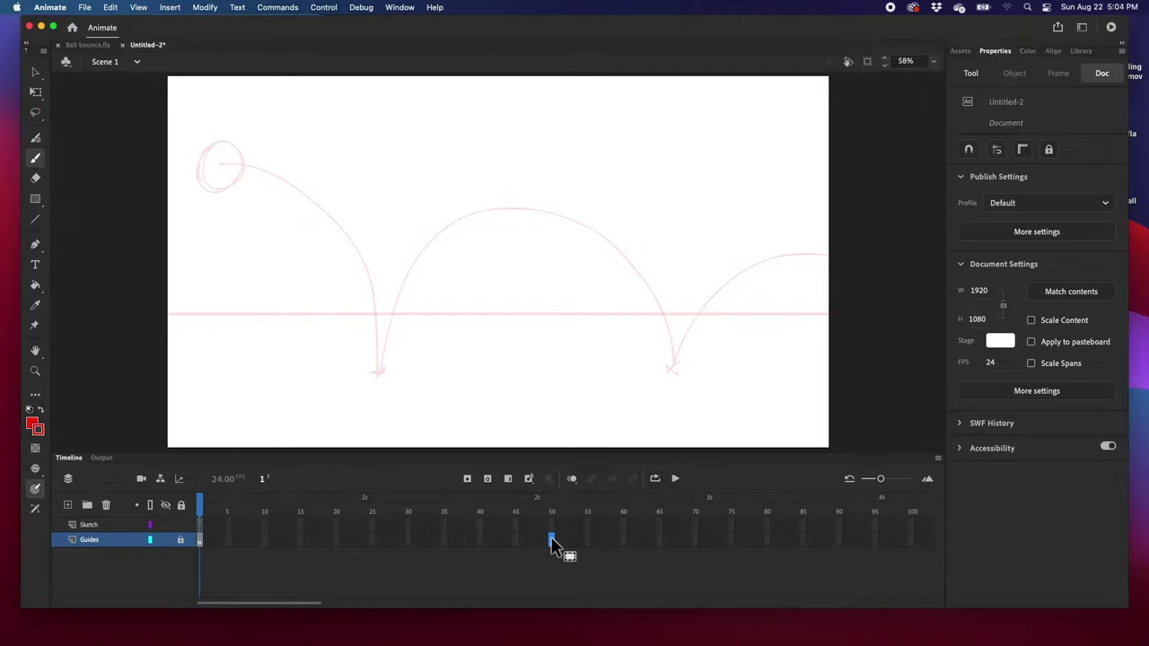
right_click(551, 542)
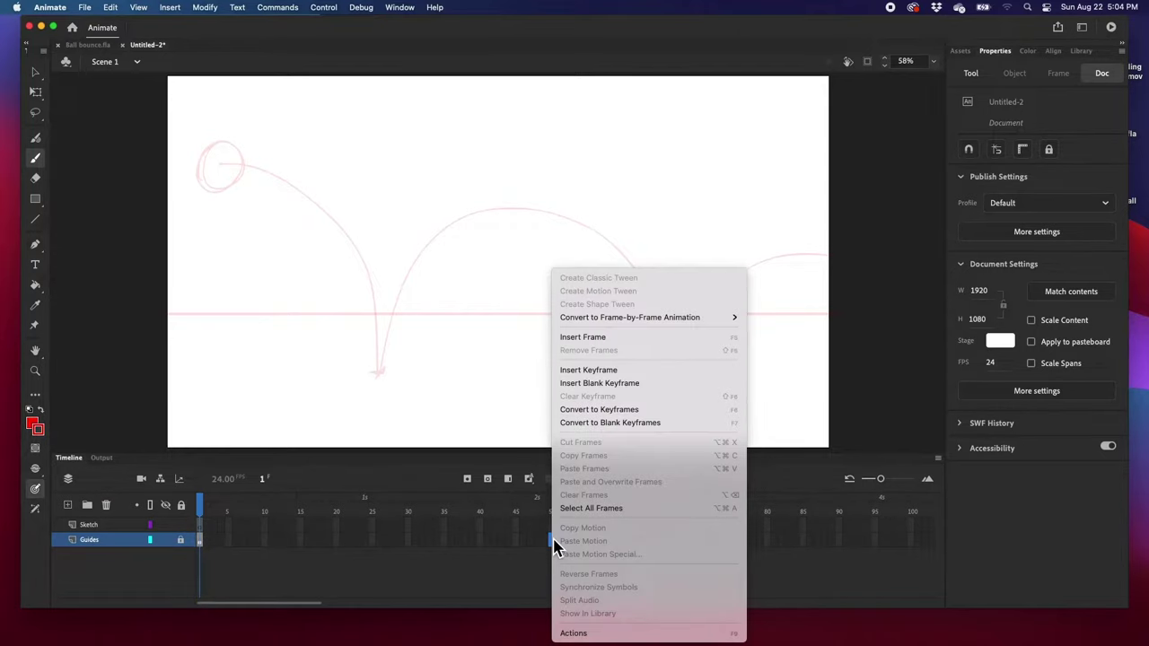
click(581, 337)
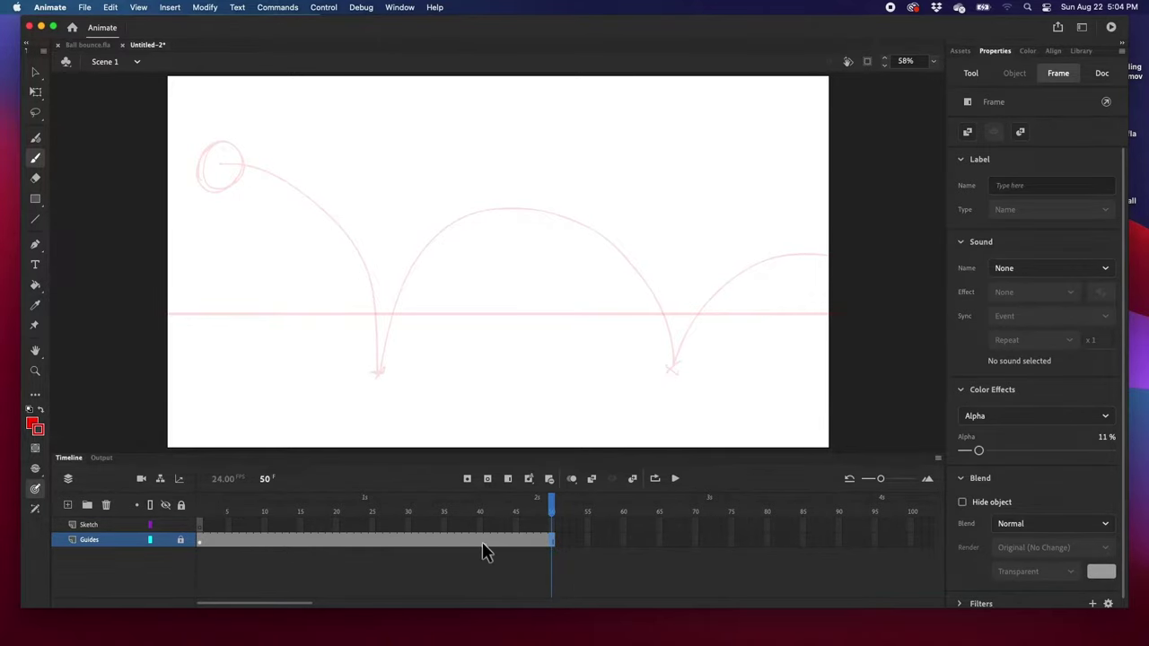
Draw a round ball over the guide's starting ball on frame 1 of the Sketch layer.
drag(551, 507, 555, 539)
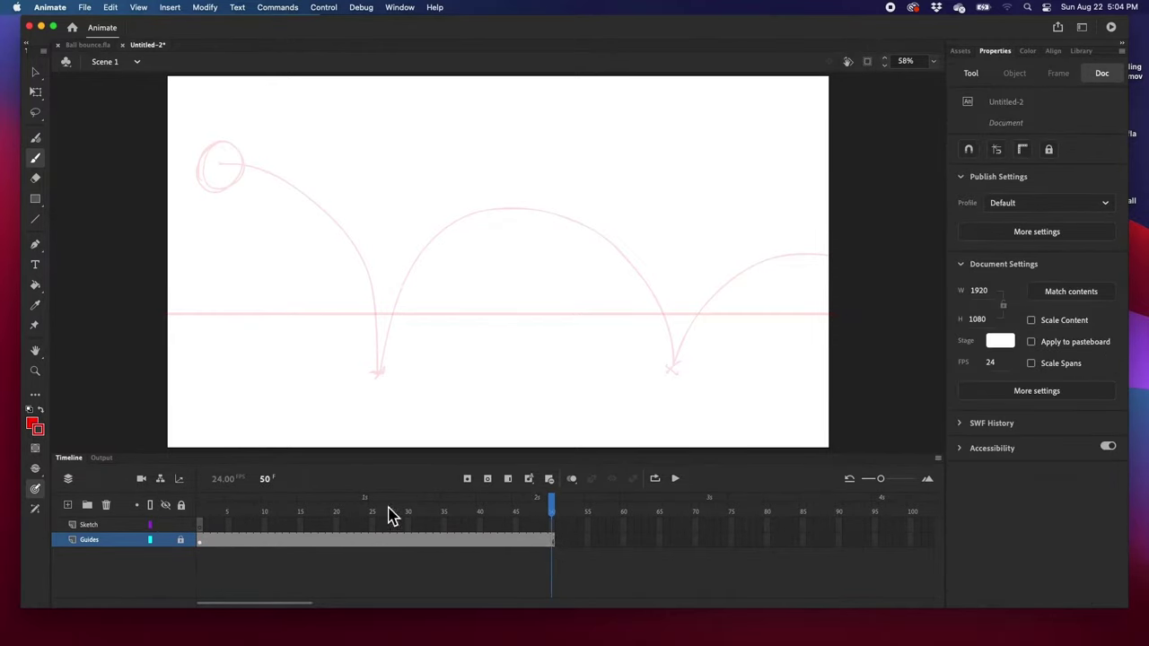
click(201, 526)
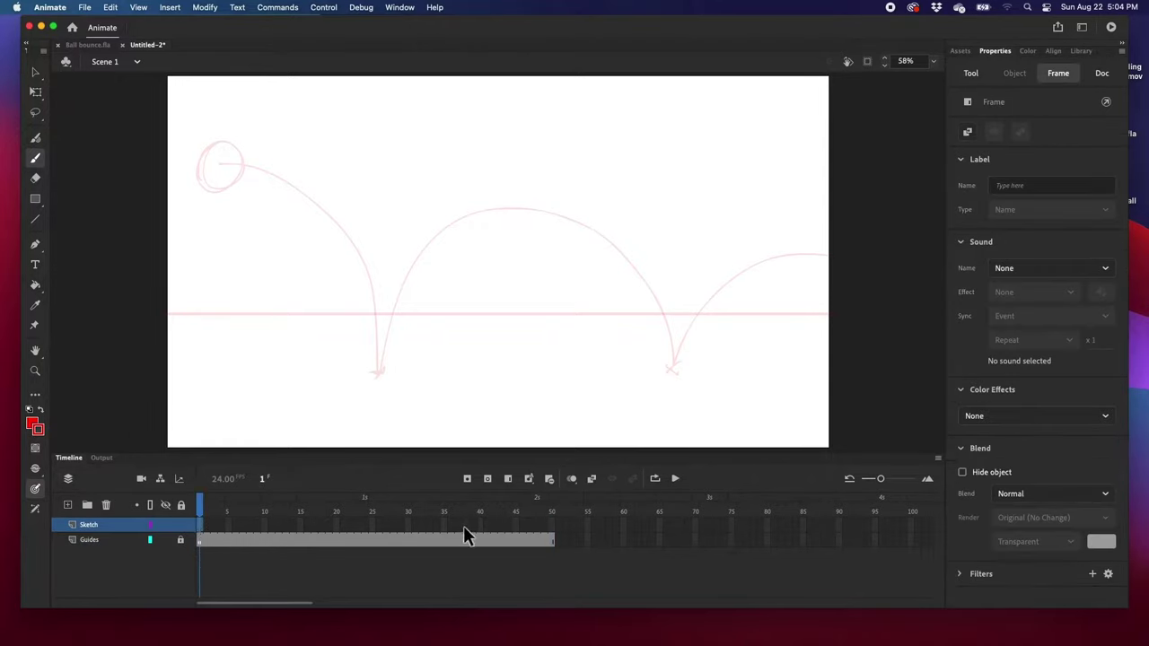
mouse_move(212, 143)
mouse_down()
mouse_move(205, 187)
mouse_move(229, 192)
mouse_move(245, 179)
mouse_move(245, 157)
mouse_move(227, 142)
mouse_move(207, 145)
mouse_move(202, 184)
mouse_move(218, 191)
mouse_move(246, 167)
mouse_move(219, 140)
mouse_move(203, 148)
mouse_move(203, 180)
mouse_up()
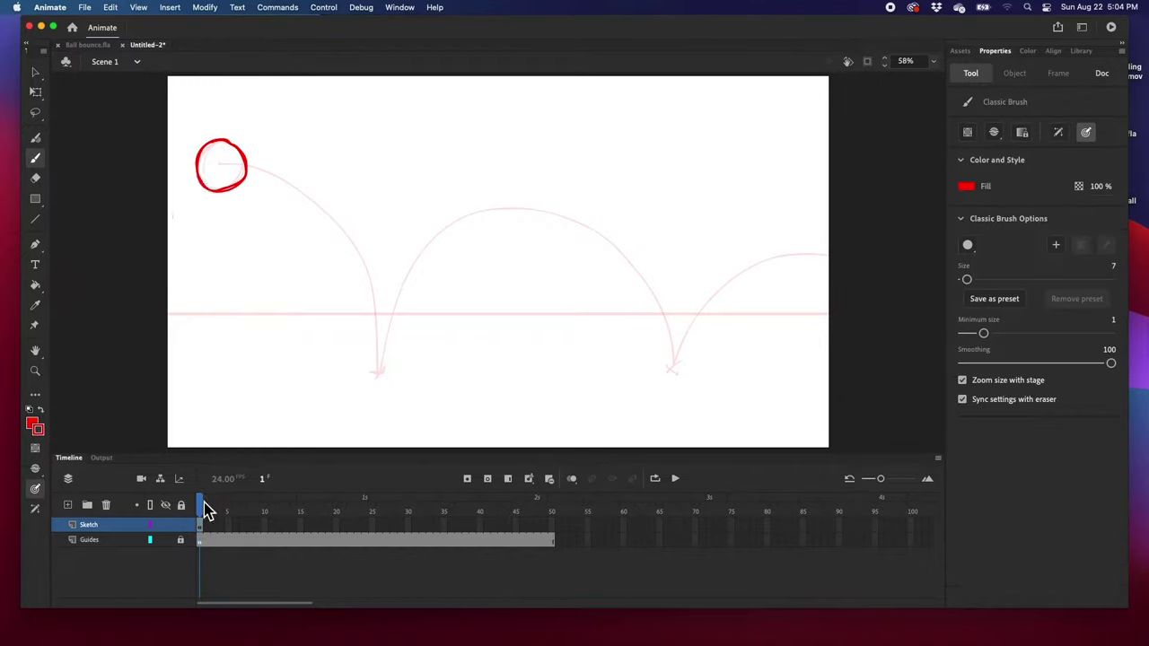
drag(205, 513, 215, 513)
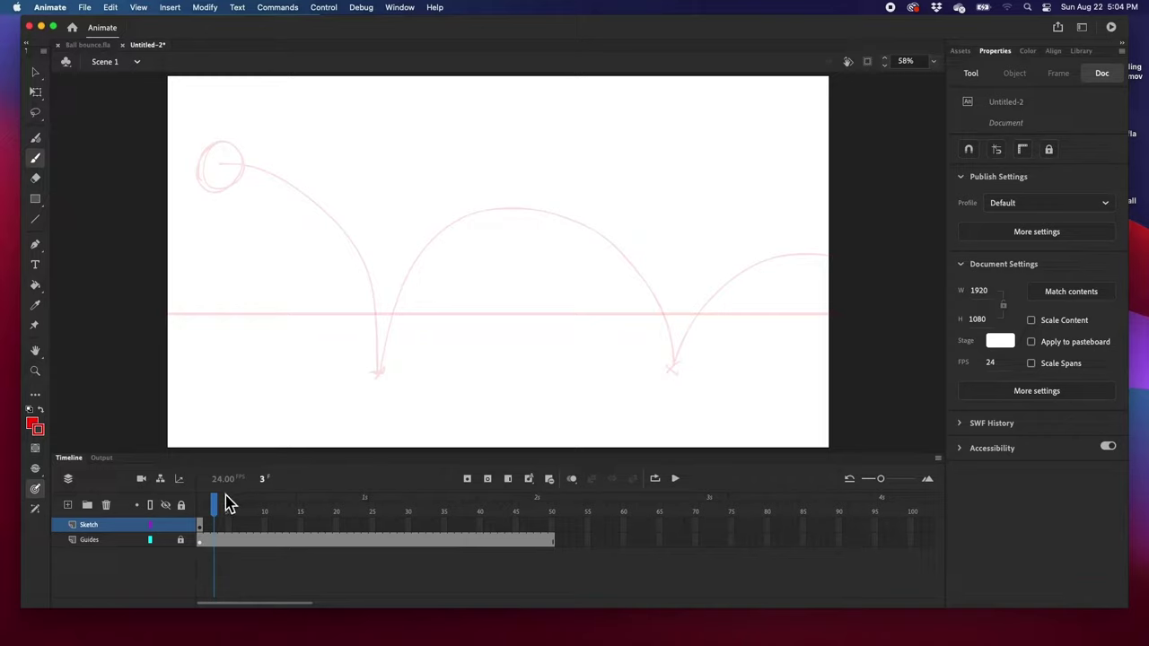
mouse_move(219, 511)
mouse_down()
mouse_move(547, 512)
mouse_move(206, 523)
mouse_up()
click(215, 507)
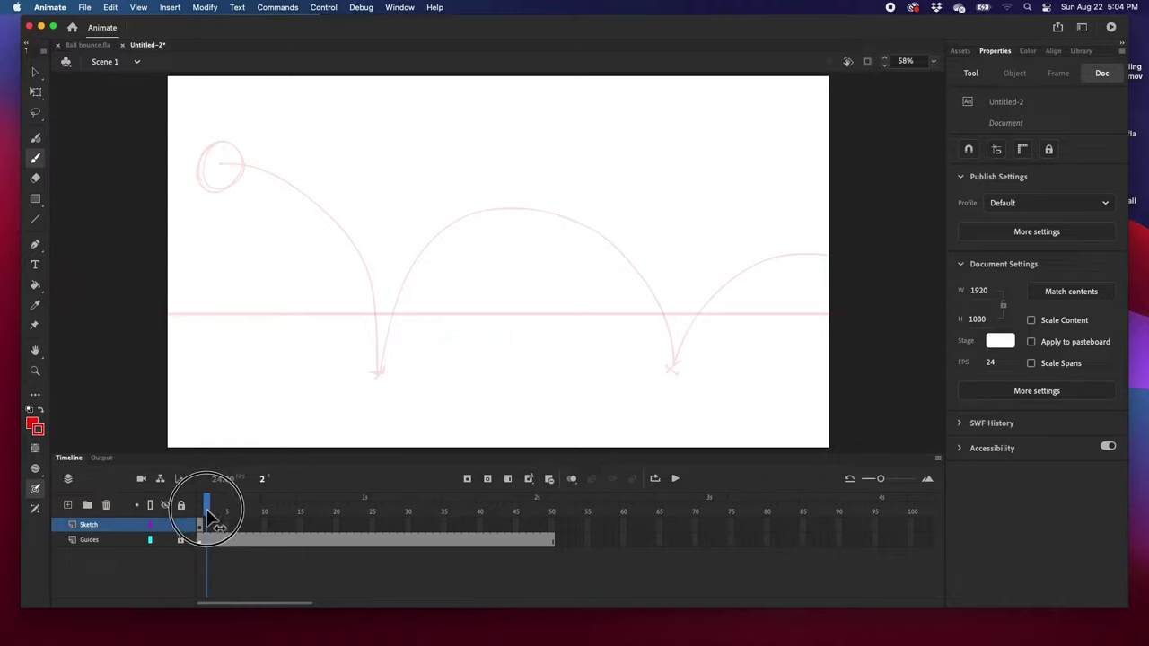
click(201, 540)
mouse_move(210, 508)
mouse_down()
mouse_move(551, 505)
mouse_move(205, 524)
mouse_up()
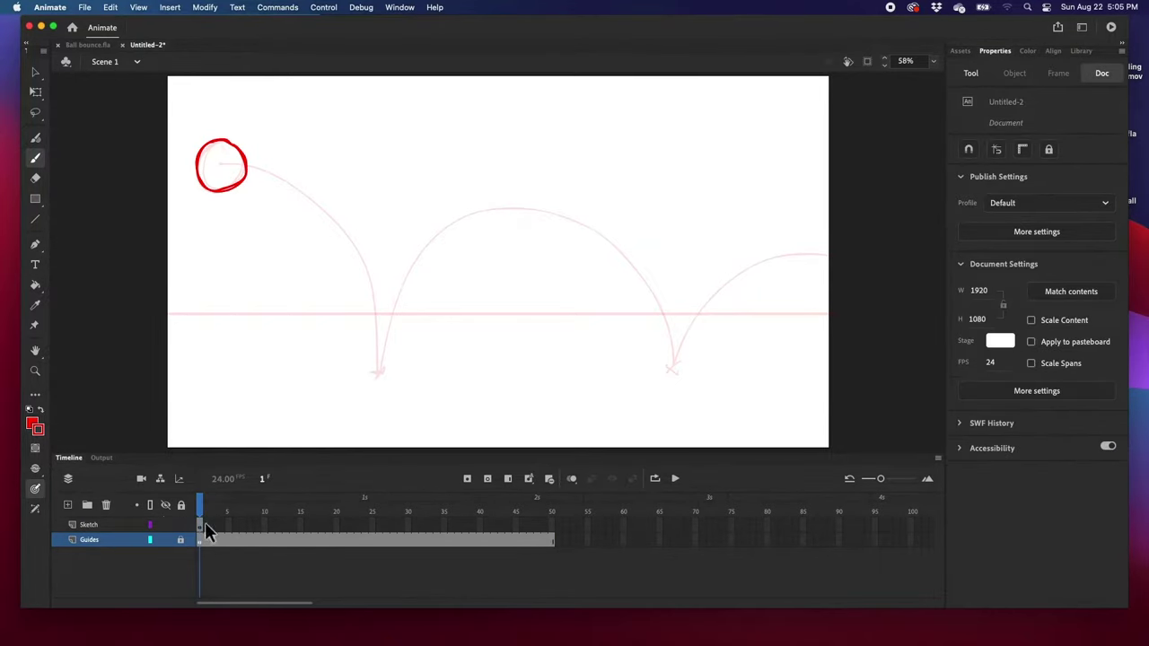
Convert frames 2 through 50 of the Sketch layer to blank keyframes.
click(205, 523)
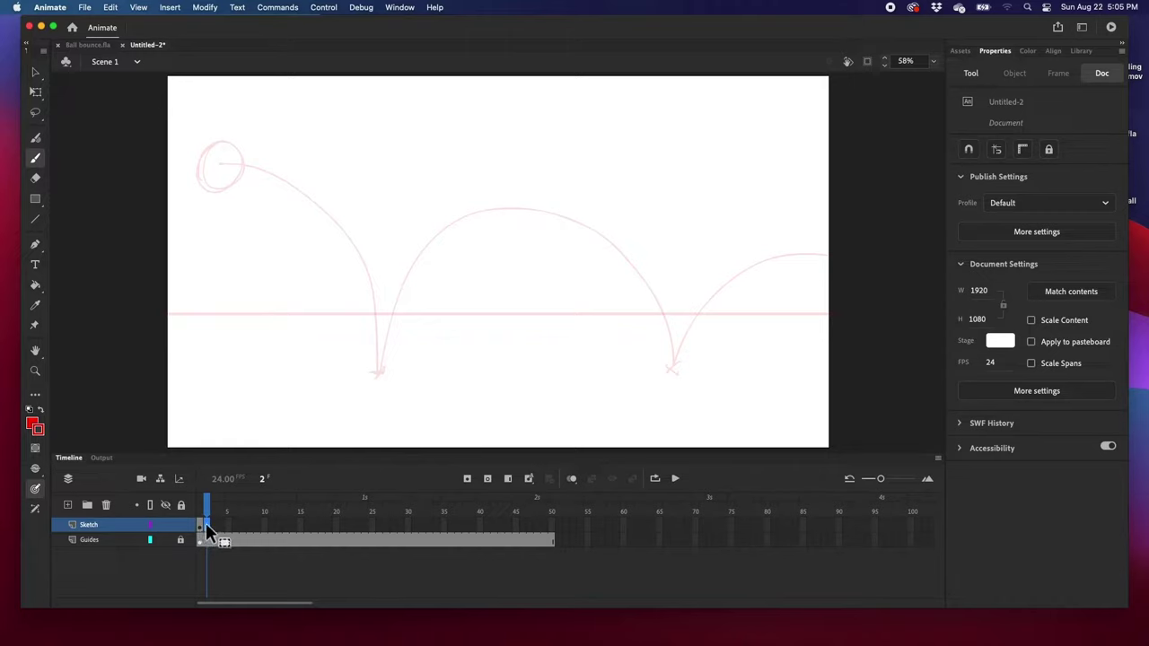
shift+click(552, 525)
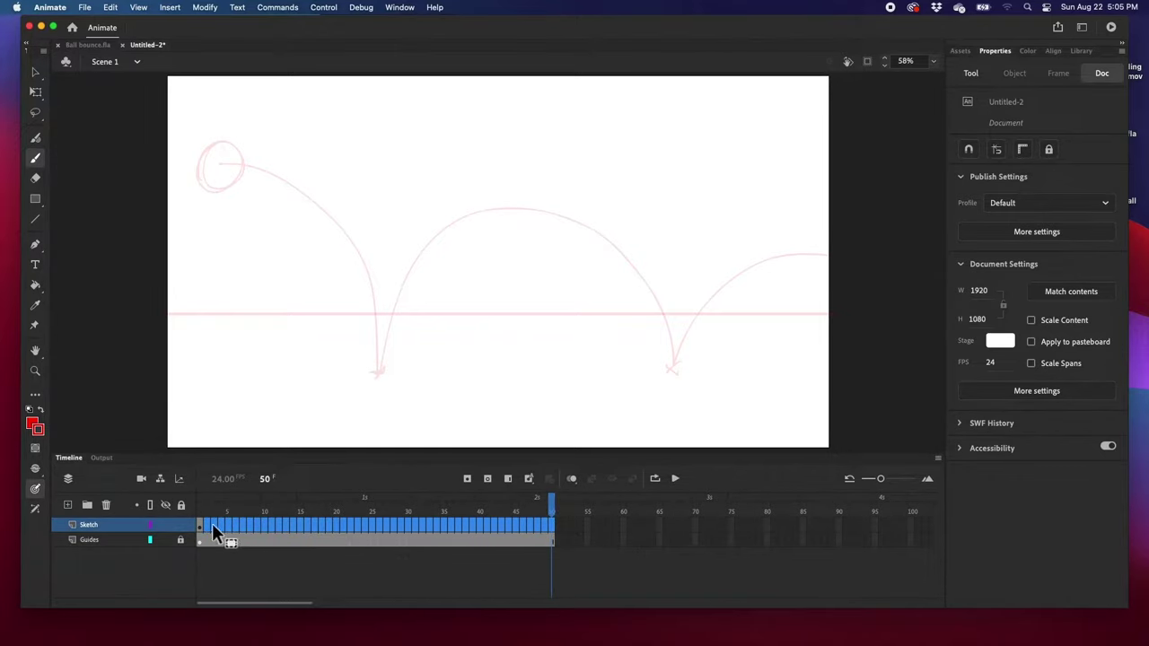
right_click(280, 521)
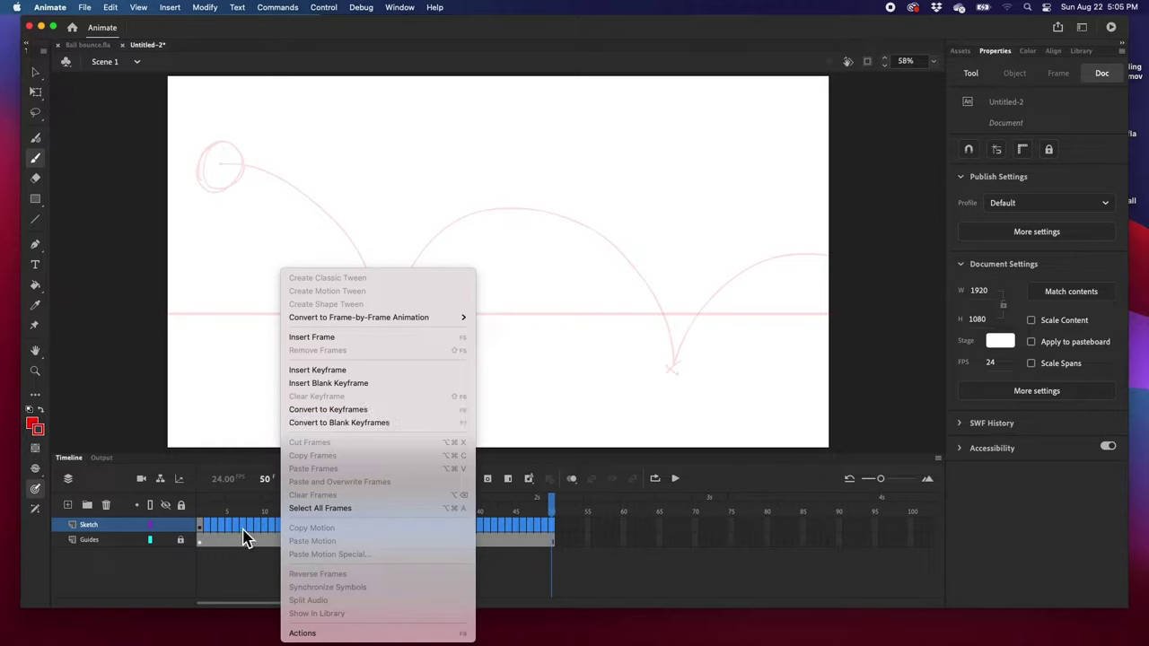
click(361, 424)
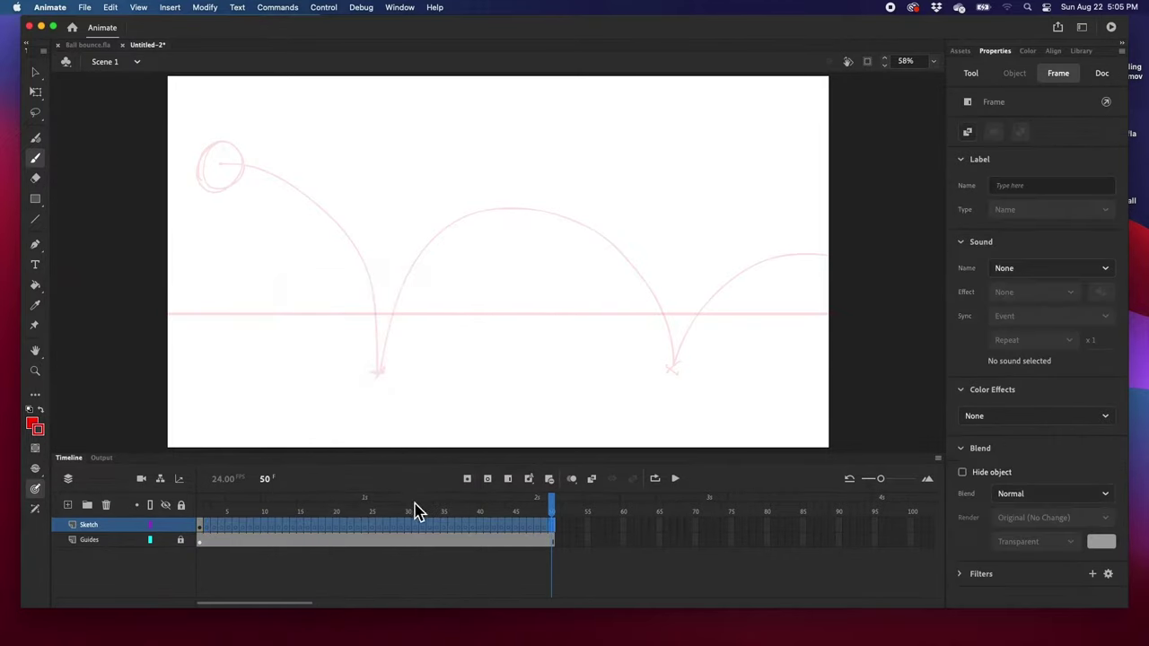
click(601, 524)
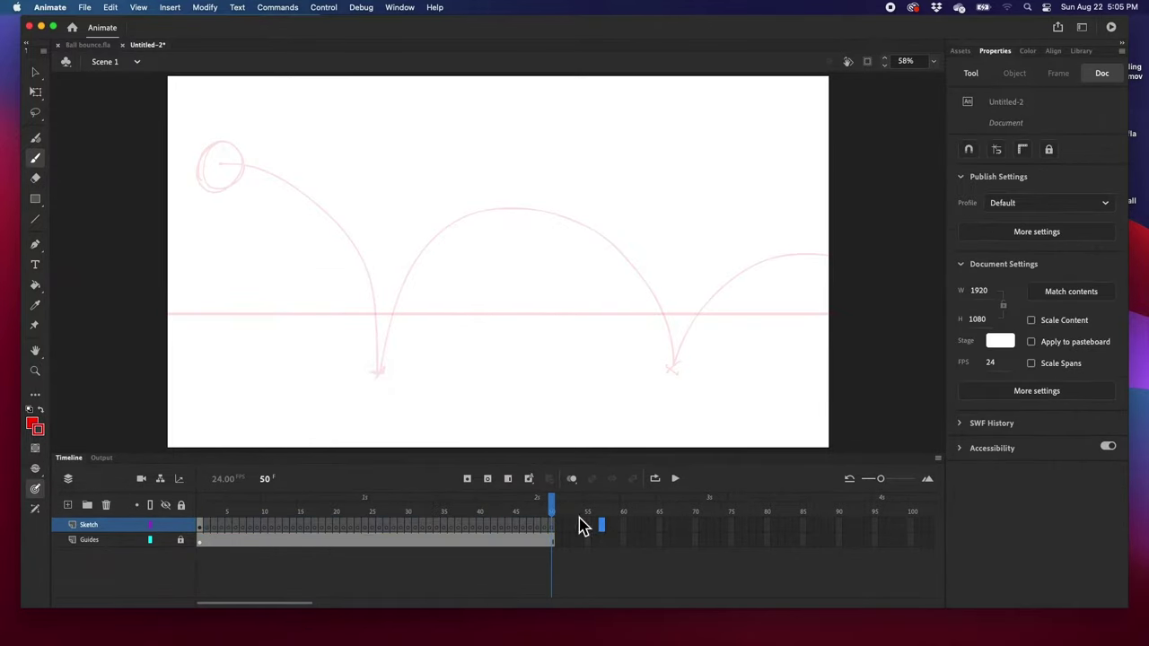
click(358, 526)
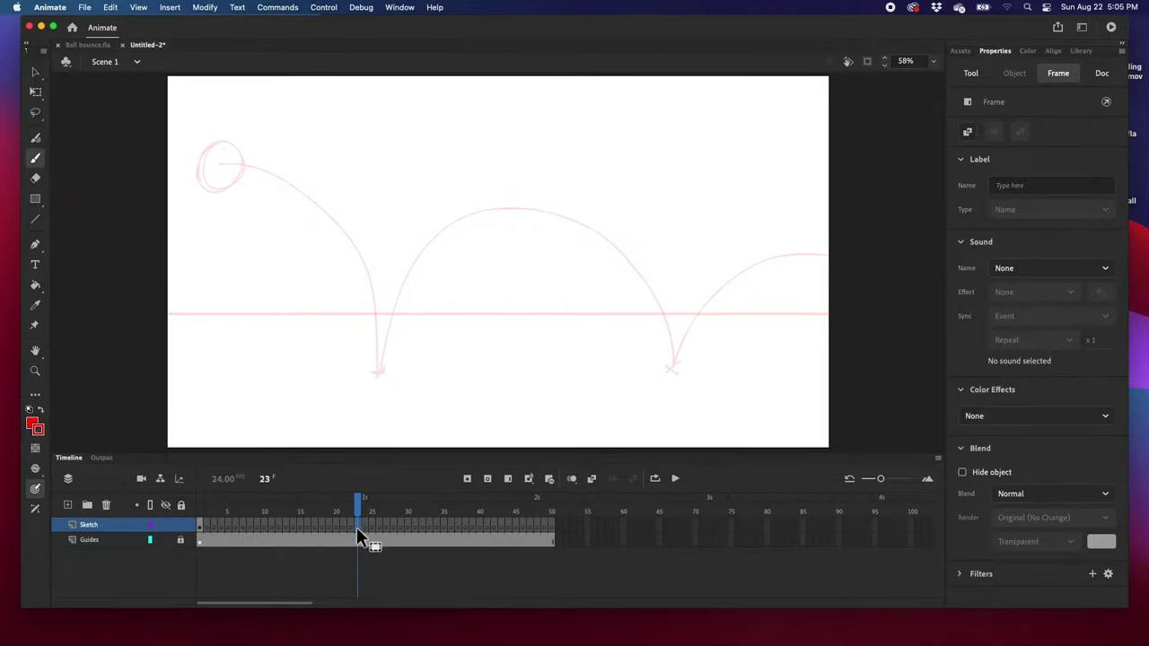
mouse_move(359, 509)
mouse_down()
mouse_move(238, 509)
mouse_move(530, 509)
mouse_move(257, 507)
mouse_move(200, 518)
mouse_move(209, 525)
mouse_up()
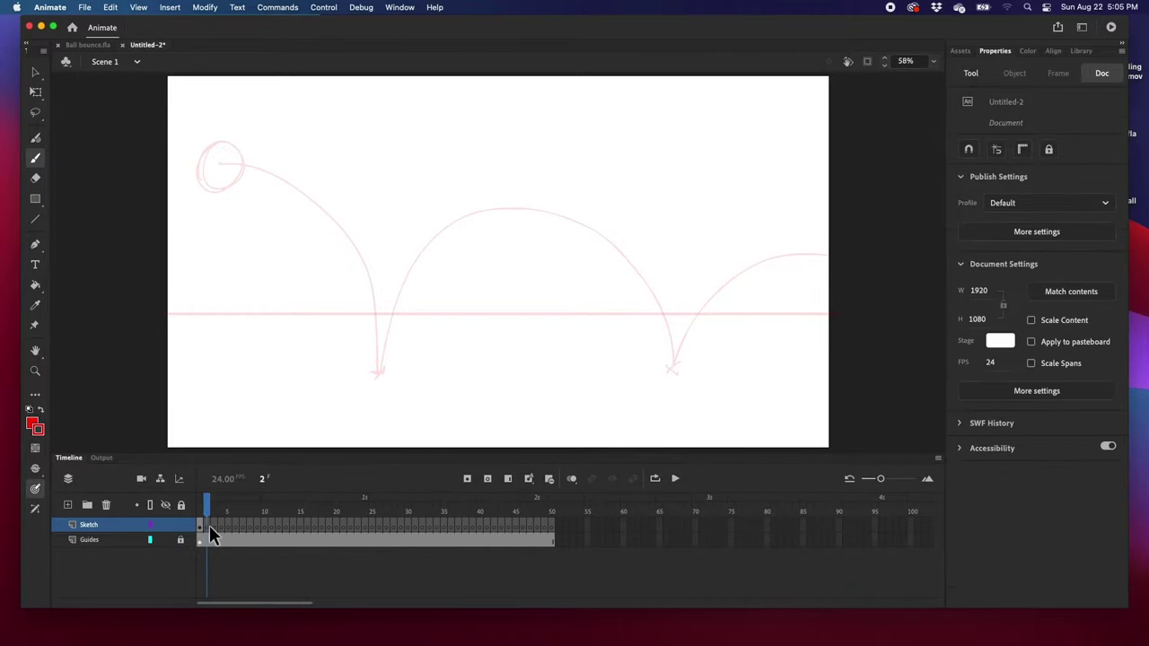
click(209, 525)
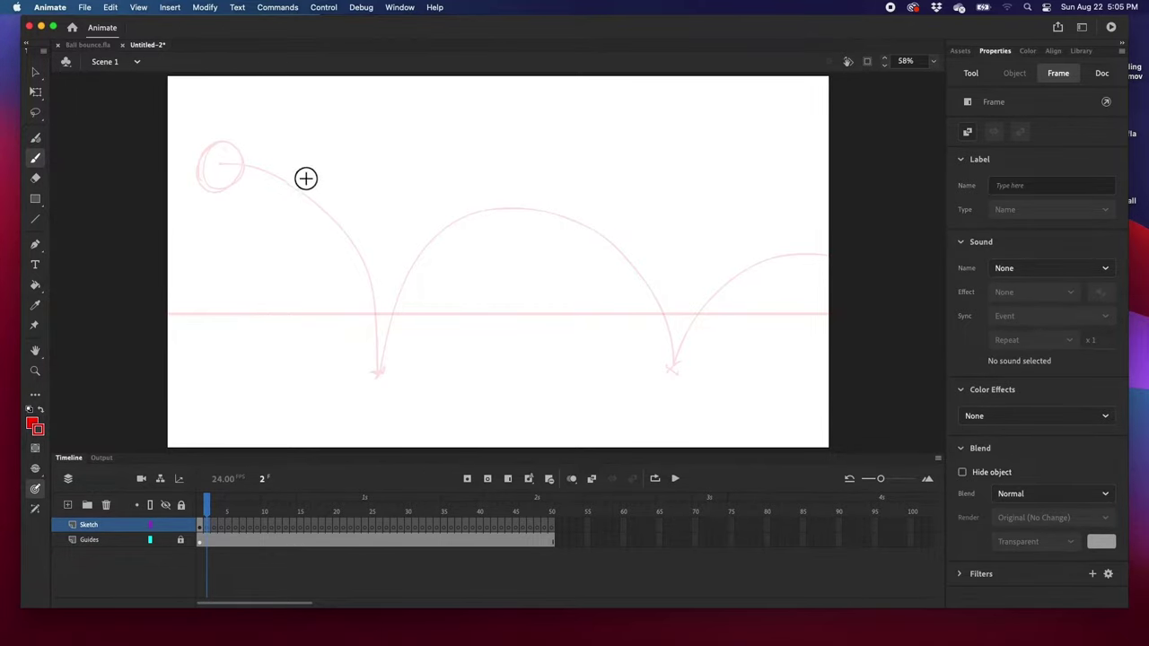
click(200, 528)
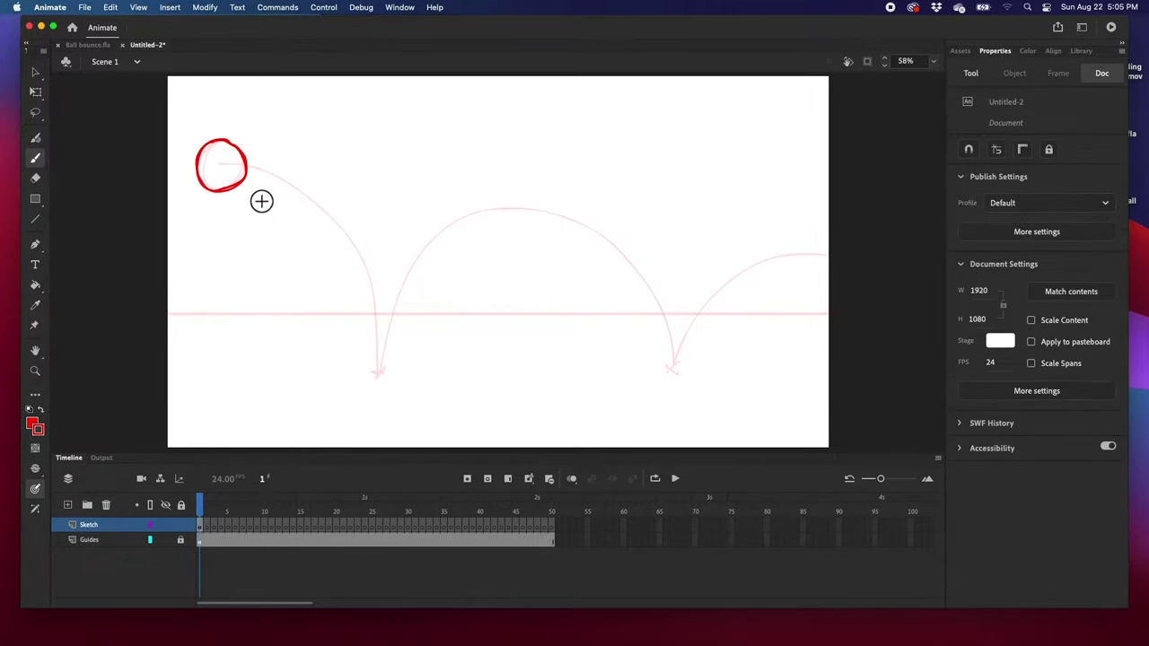
click(207, 509)
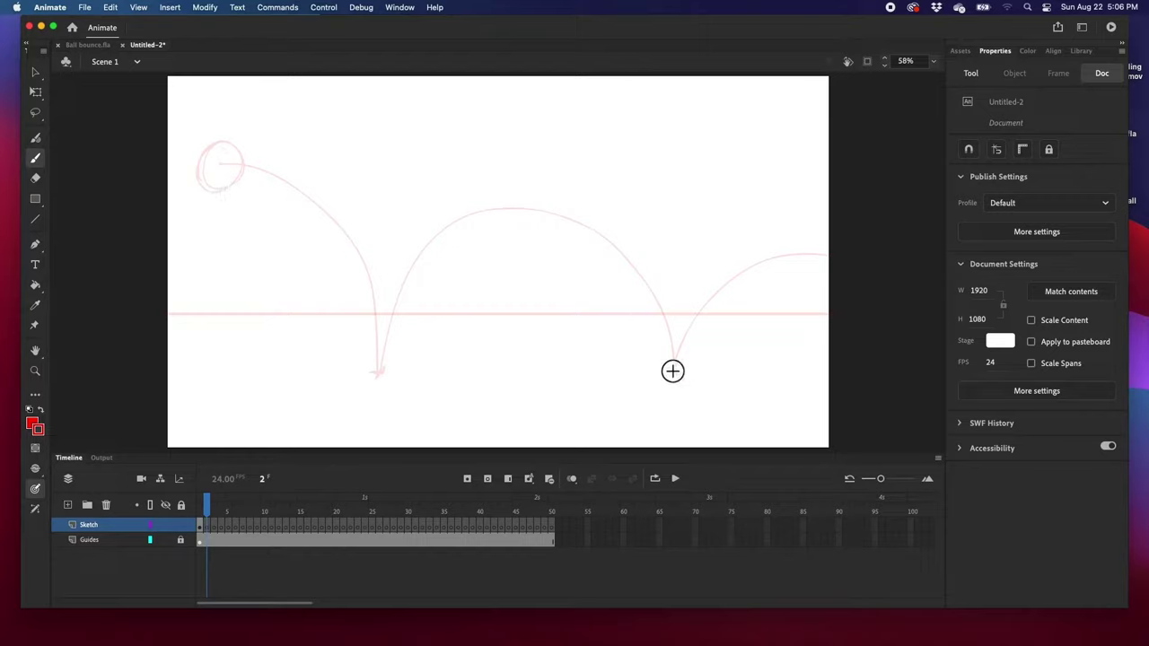
Draw a flattened, squashed ball at the first landing point on frame 10 of the Sketch layer.
drag(208, 499, 263, 501)
click(264, 525)
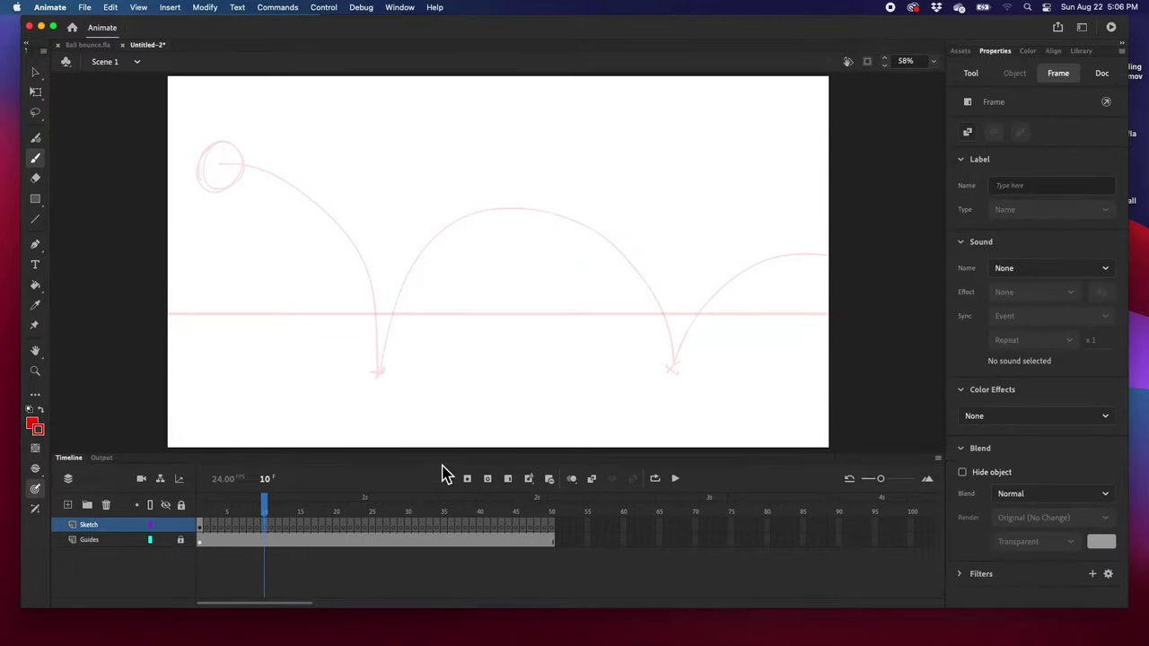
mouse_move(404, 361)
mouse_down()
mouse_move(351, 378)
mouse_move(405, 369)
mouse_move(343, 365)
mouse_move(410, 369)
mouse_move(343, 372)
mouse_move(408, 362)
mouse_move(356, 372)
mouse_up()
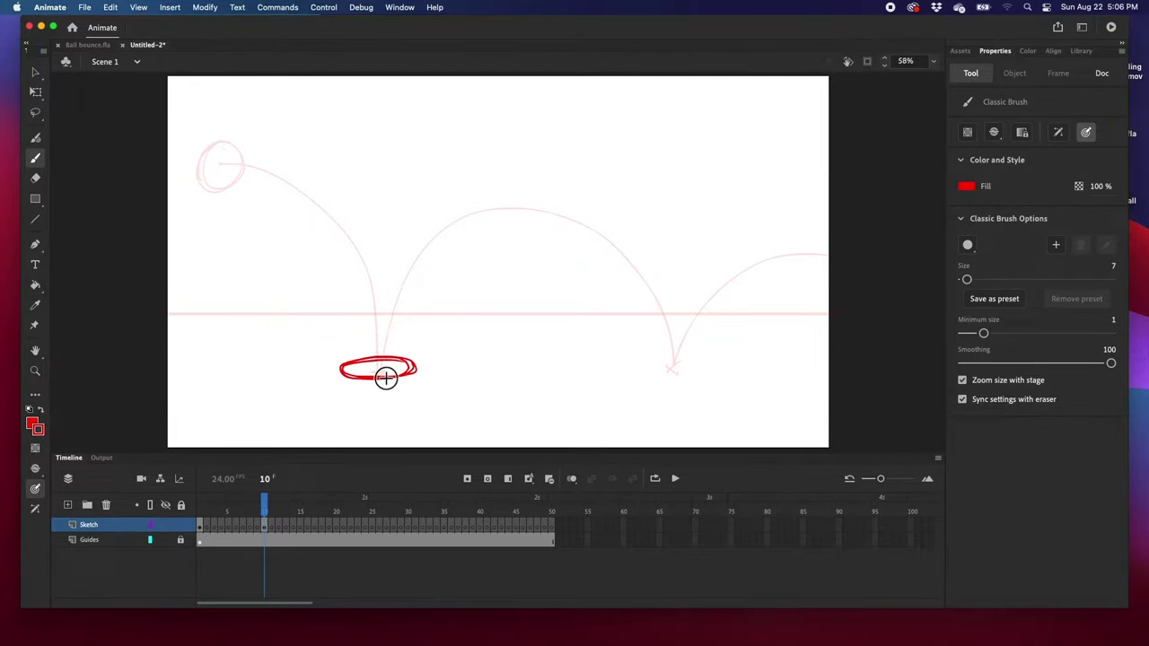
Draw a round ball at the peak of the second arc on frame 20 of the Sketch layer.
drag(264, 498, 337, 505)
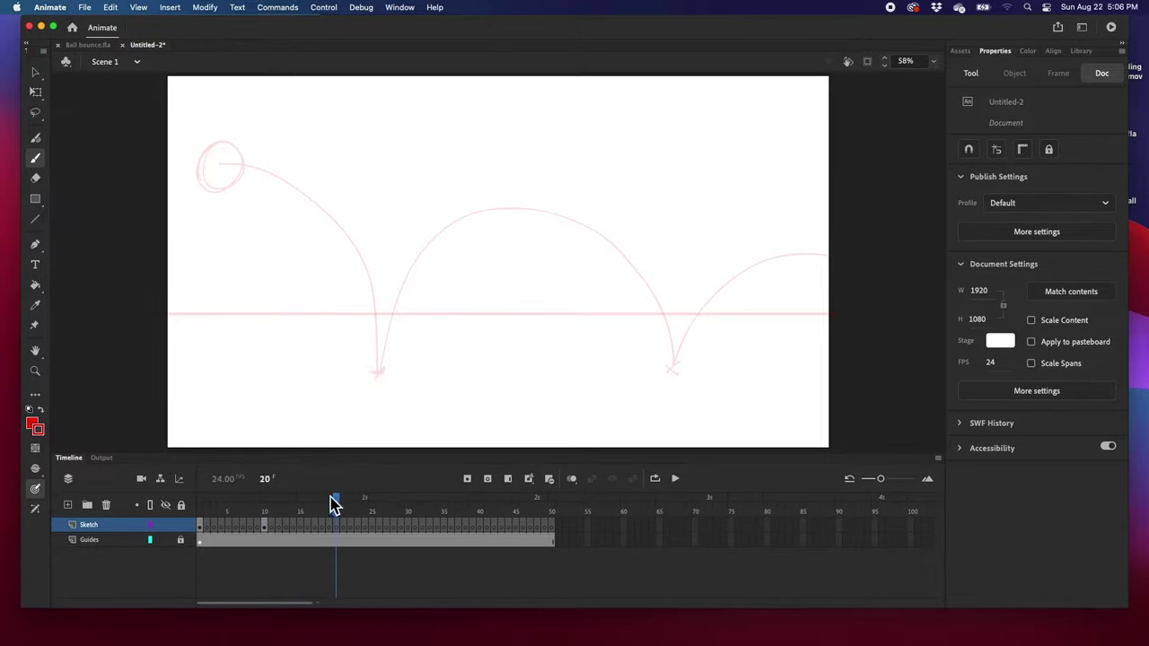
click(507, 179)
mouse_move(500, 210)
mouse_down()
mouse_move(538, 202)
mouse_move(529, 177)
mouse_move(501, 183)
mouse_move(501, 221)
mouse_move(536, 228)
mouse_move(543, 187)
mouse_move(502, 178)
mouse_move(504, 219)
mouse_move(542, 223)
mouse_move(522, 190)
mouse_up()
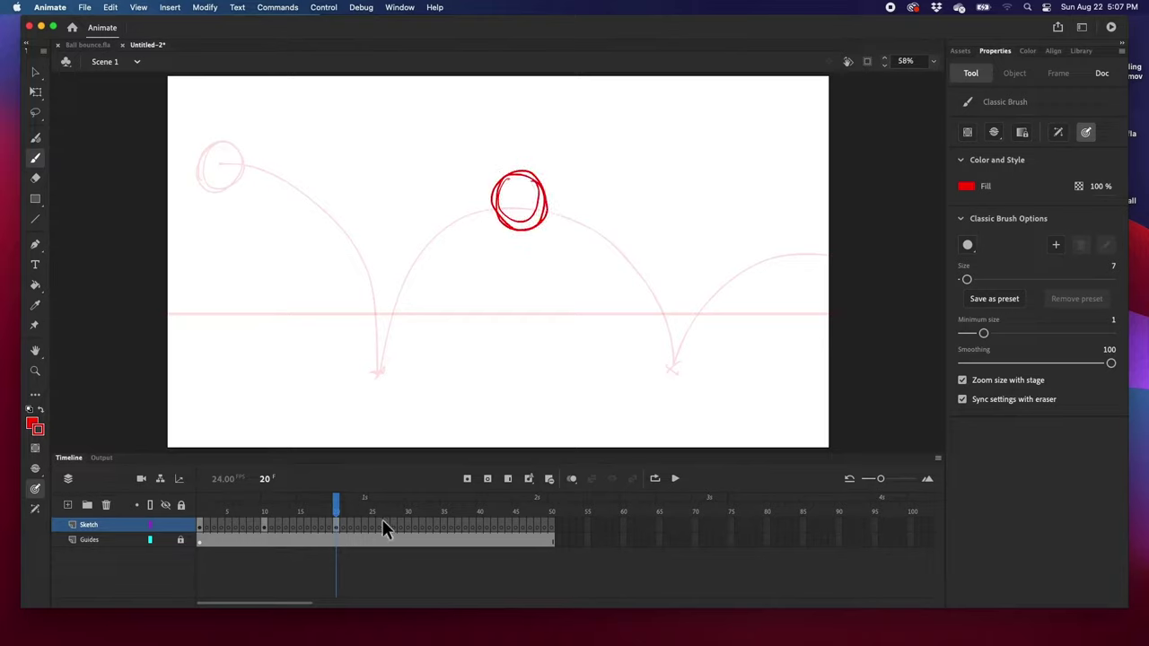
Draw the ball at the second landing point on frame 30 and at the peak of the third arc on frame 40.
click(409, 527)
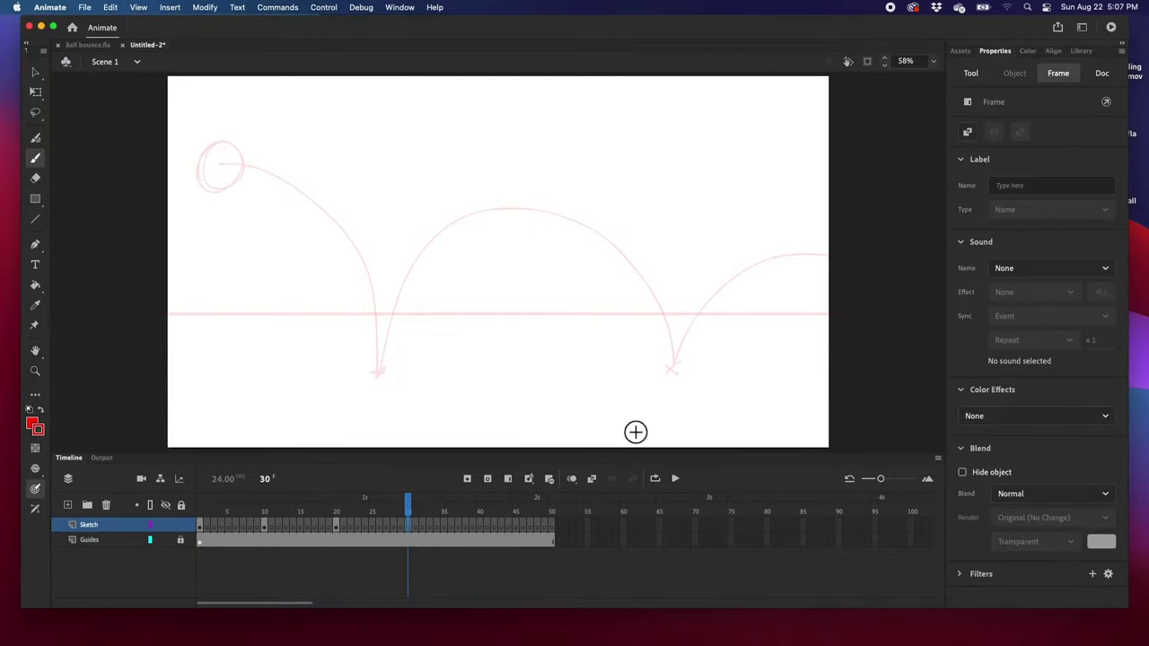
mouse_move(700, 354)
mouse_down()
mouse_move(637, 369)
mouse_move(656, 380)
mouse_move(719, 363)
mouse_move(687, 354)
mouse_move(647, 361)
mouse_move(642, 377)
mouse_move(716, 367)
mouse_move(679, 361)
mouse_up()
drag(420, 512, 484, 516)
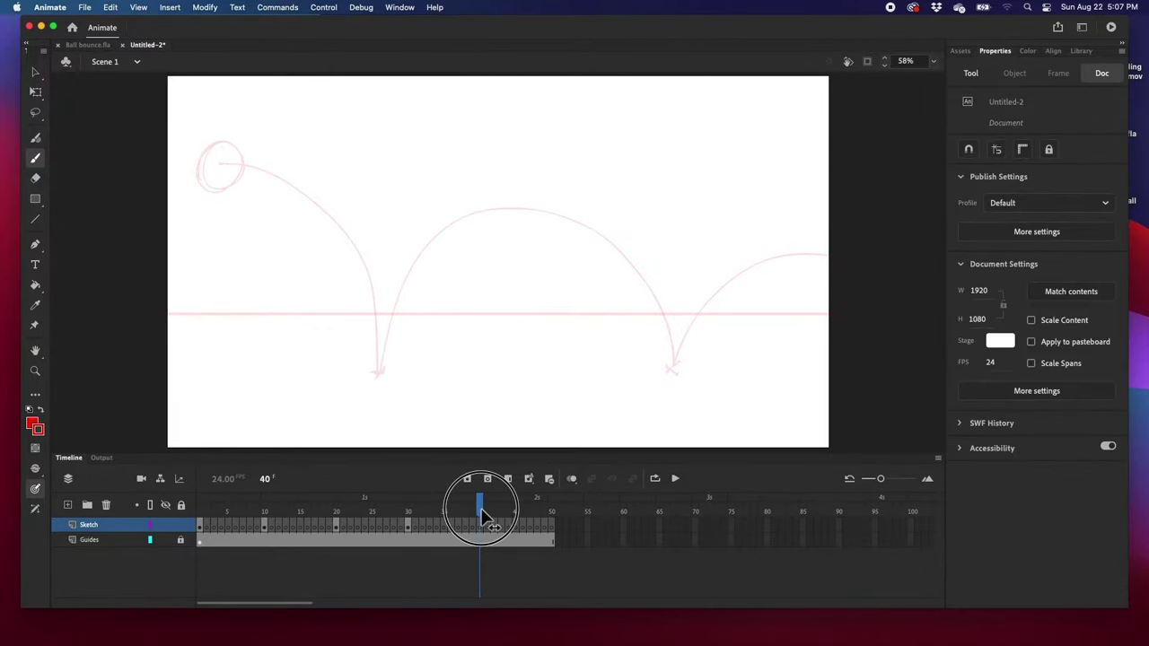
mouse_move(841, 239)
mouse_down()
mouse_move(800, 247)
mouse_move(816, 271)
mouse_move(844, 258)
mouse_move(834, 228)
mouse_move(805, 230)
mouse_move(804, 267)
mouse_move(833, 266)
mouse_move(823, 236)
mouse_up()
Turn on onion skinning and go to frame 9 of the Sketch layer.
drag(479, 504, 206, 535)
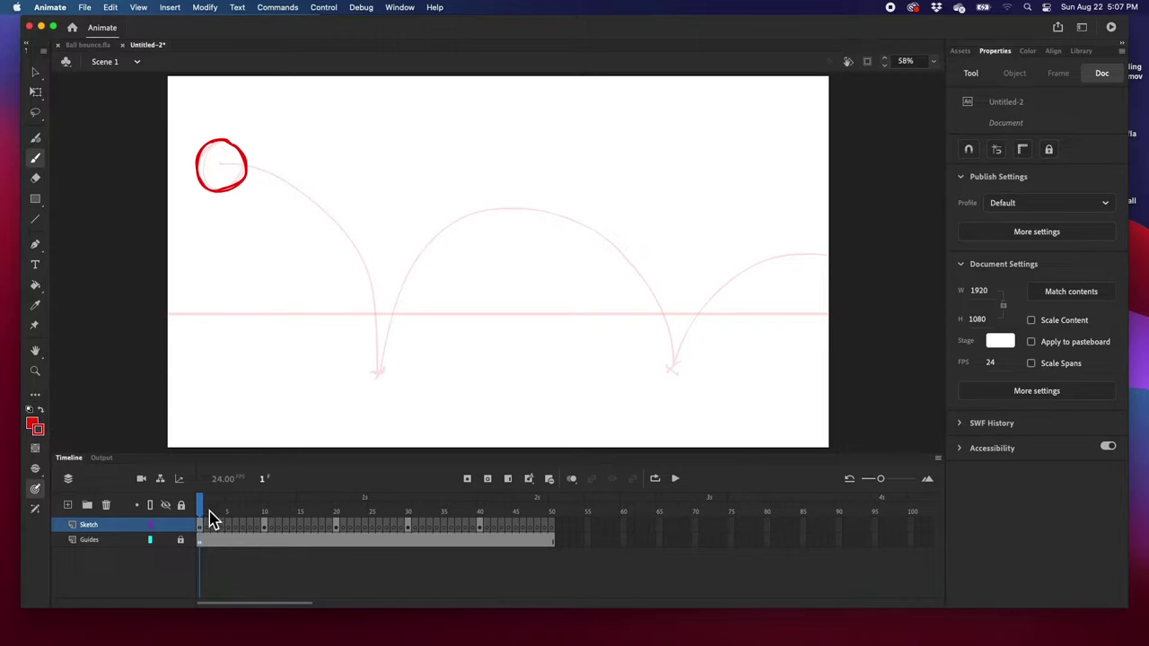
drag(207, 513, 241, 526)
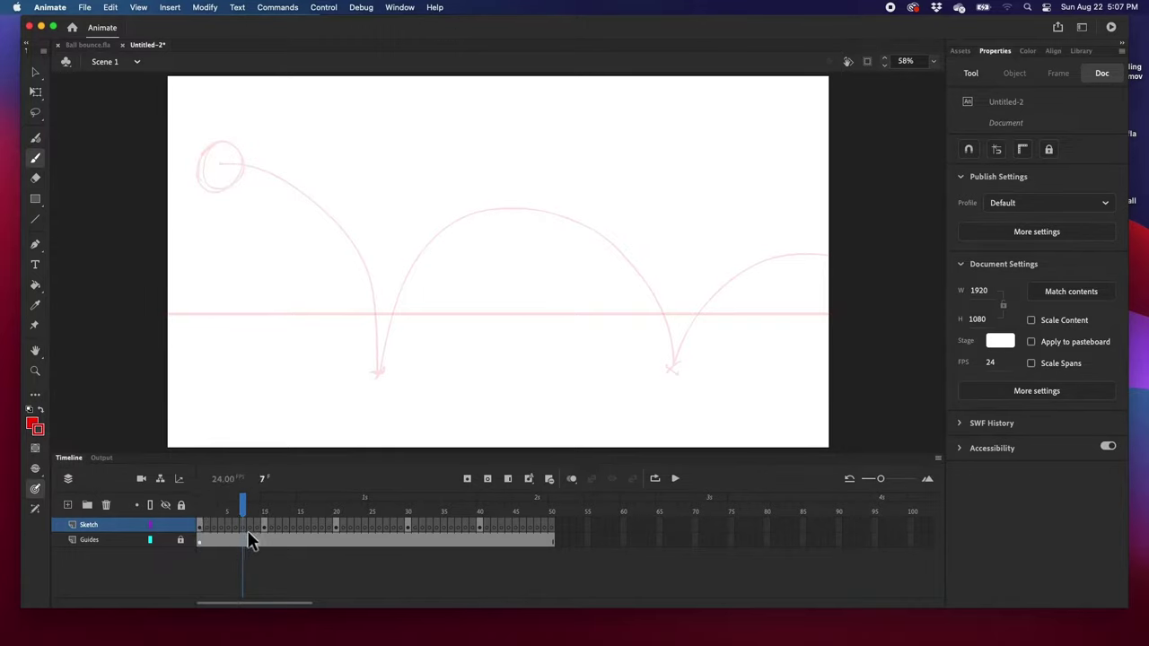
drag(244, 516, 206, 515)
click(257, 527)
click(573, 481)
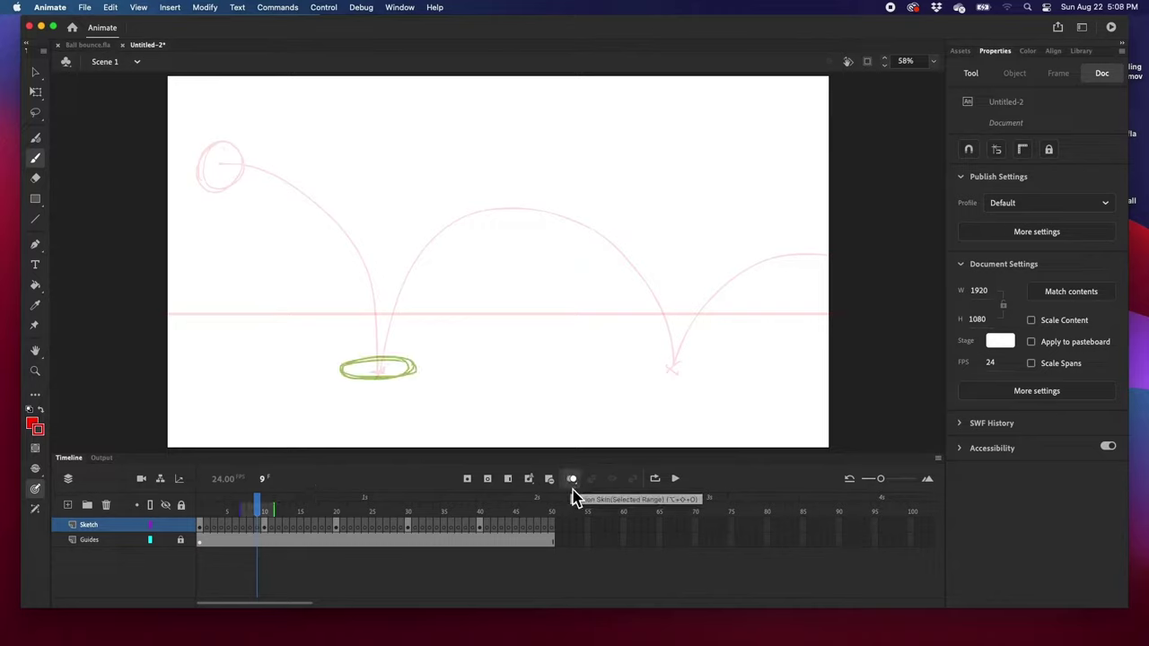
click(263, 504)
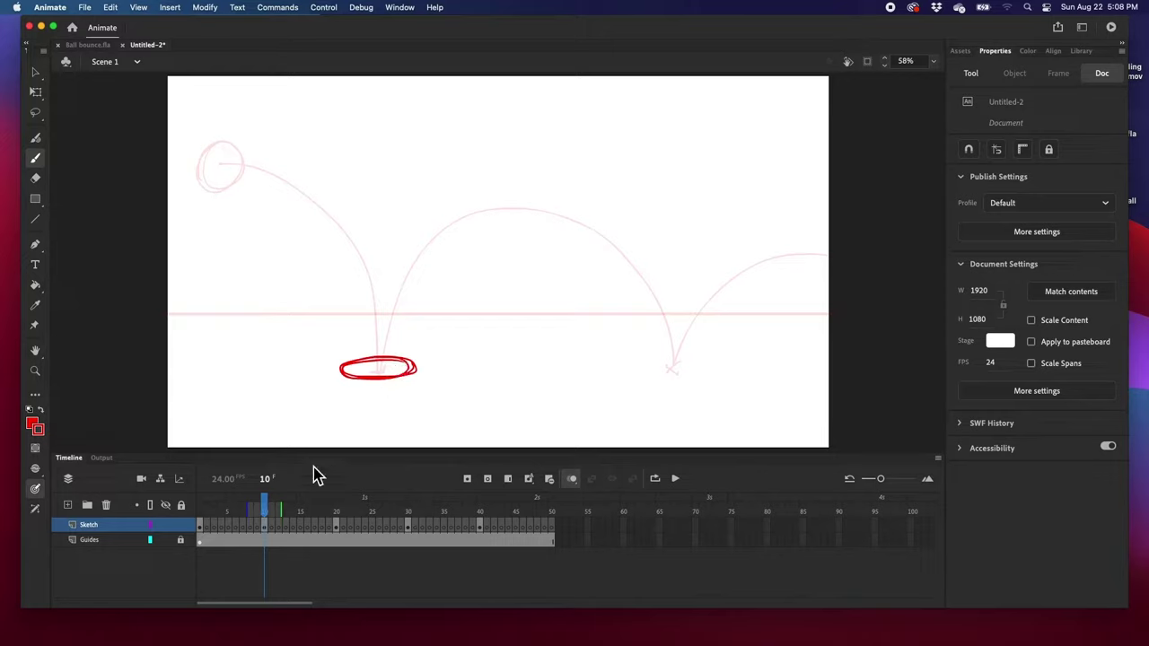
click(259, 524)
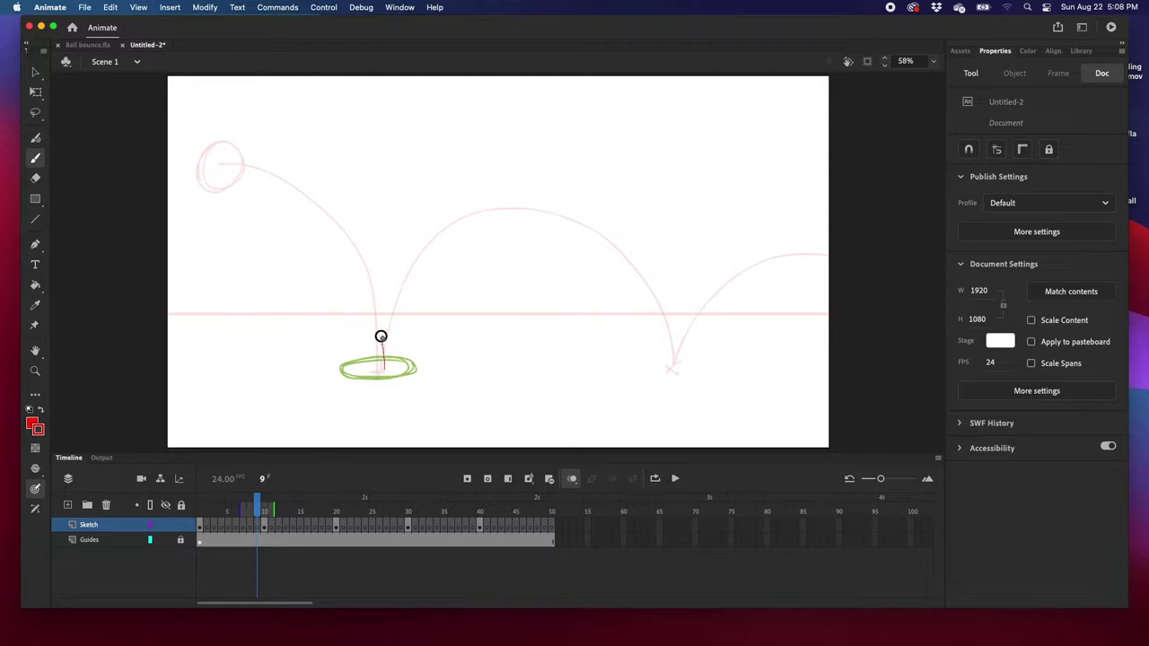
Draw narrow stretched balls on frames 9 and 8 above the first landing point, and a less stretched one on frame 7.
mouse_move(360, 325)
mouse_down()
mouse_move(377, 373)
mouse_move(390, 355)
mouse_move(365, 297)
mouse_move(359, 330)
mouse_move(375, 376)
mouse_move(389, 351)
mouse_move(374, 307)
mouse_move(359, 312)
mouse_move(375, 367)
mouse_move(388, 360)
mouse_move(379, 313)
mouse_move(365, 306)
mouse_move(375, 347)
mouse_up()
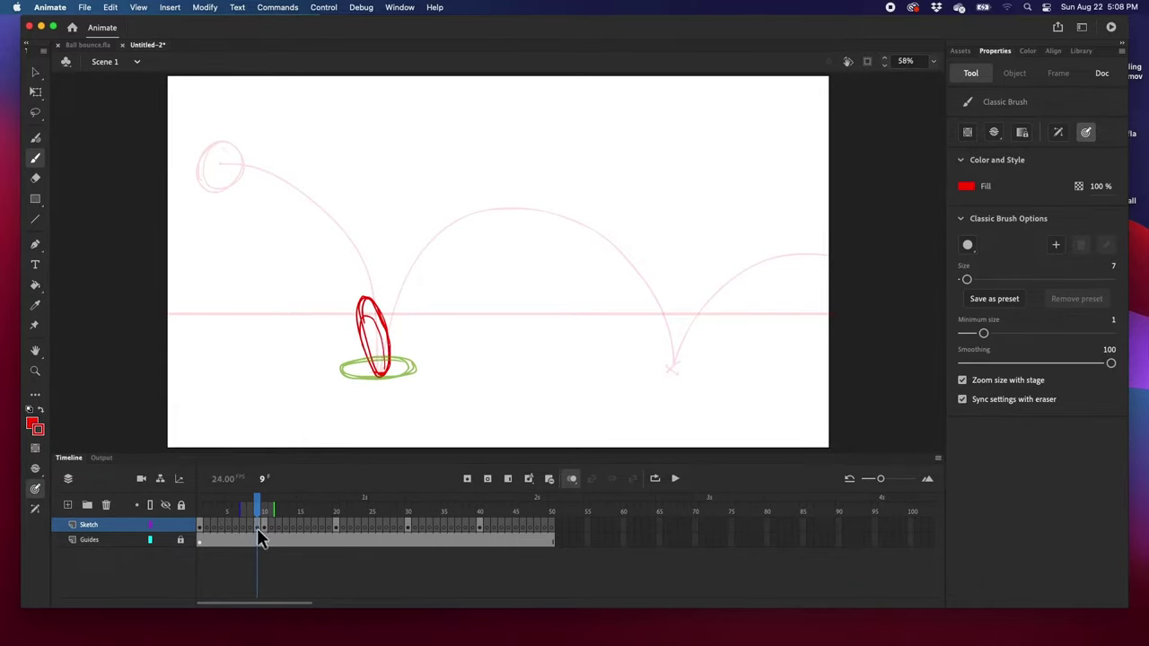
click(253, 519)
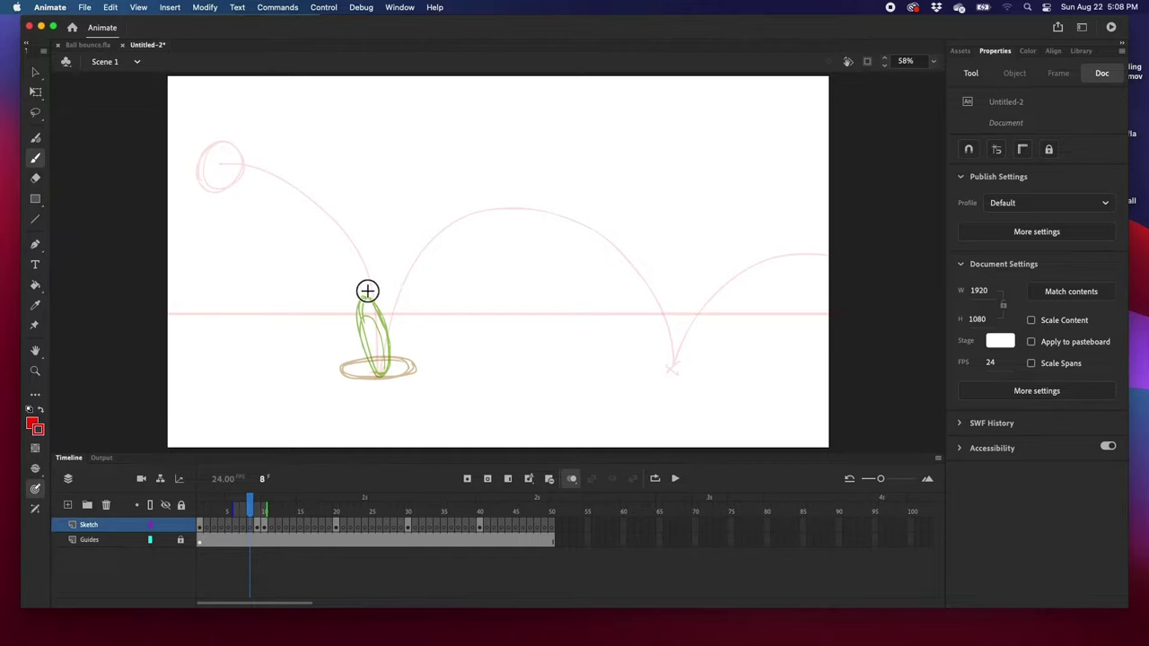
mouse_move(370, 333)
mouse_down()
mouse_move(388, 299)
mouse_move(373, 272)
mouse_move(356, 278)
mouse_move(359, 315)
mouse_move(380, 336)
mouse_move(391, 310)
mouse_move(380, 275)
mouse_move(356, 298)
mouse_up()
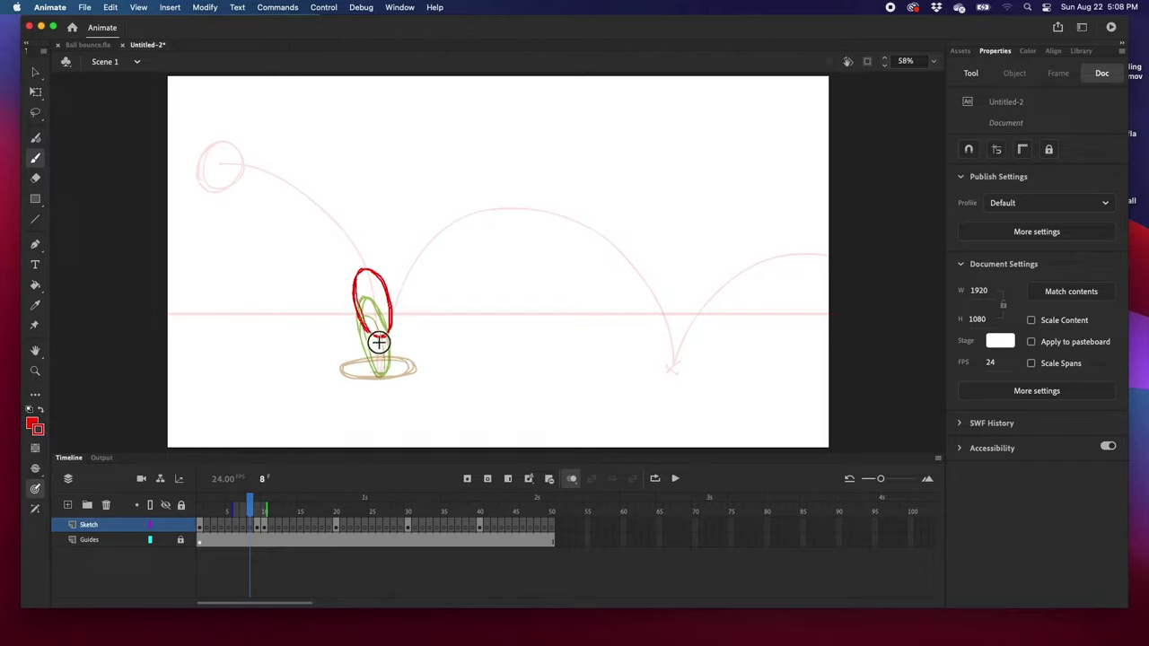
click(243, 511)
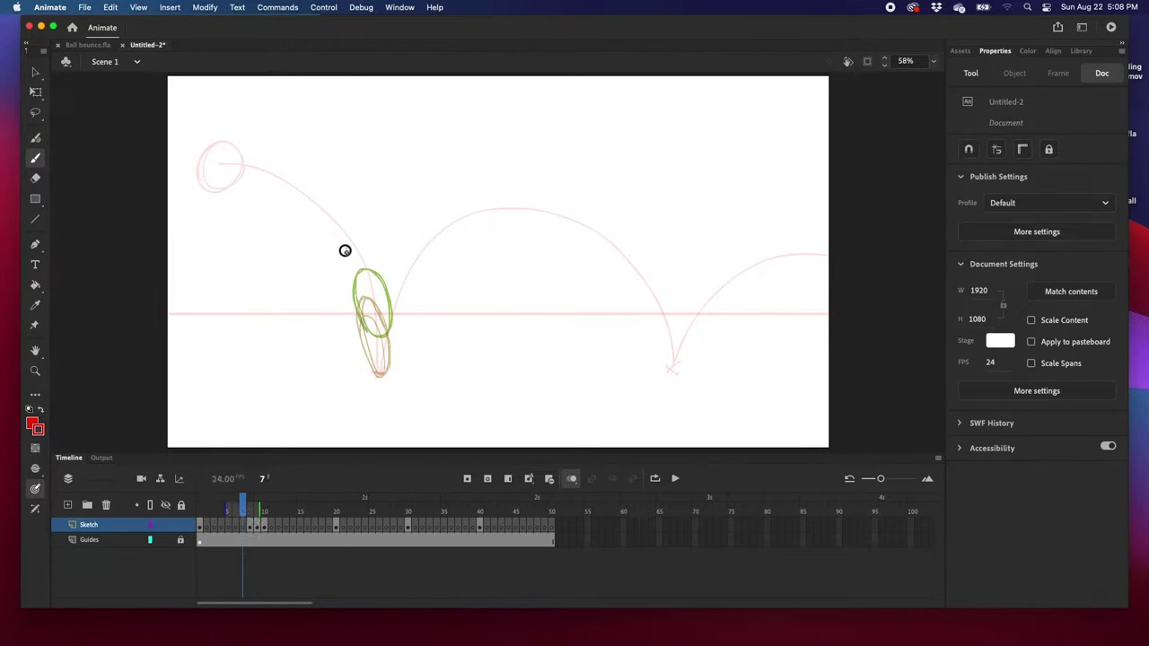
mouse_move(366, 248)
mouse_down()
mouse_move(361, 294)
mouse_move(386, 288)
mouse_move(370, 251)
mouse_move(342, 252)
mouse_move(357, 300)
mouse_move(386, 280)
mouse_move(357, 251)
mouse_up()
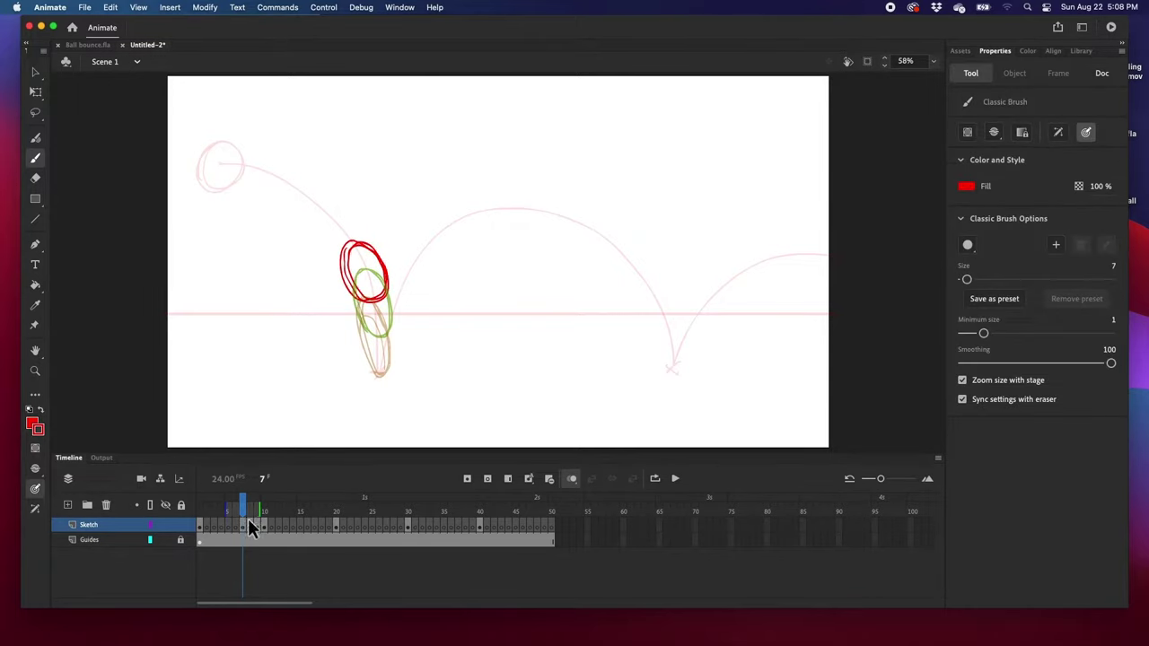
Draw rounder balls on frames 6 and 5 of the Sketch layer, each further up the first arc.
click(236, 508)
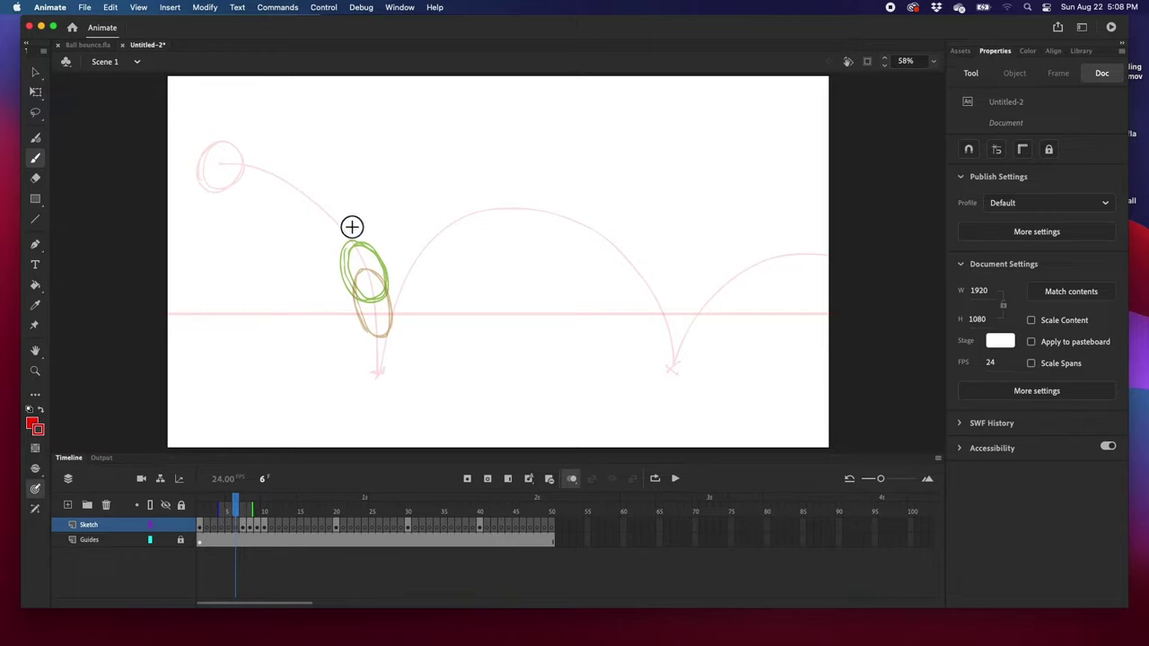
mouse_move(353, 268)
mouse_down()
mouse_move(385, 253)
mouse_move(369, 220)
mouse_move(338, 221)
mouse_move(338, 261)
mouse_move(380, 258)
mouse_move(376, 223)
mouse_move(346, 223)
mouse_move(340, 260)
mouse_move(355, 237)
mouse_move(335, 236)
mouse_move(358, 262)
mouse_move(381, 238)
mouse_up()
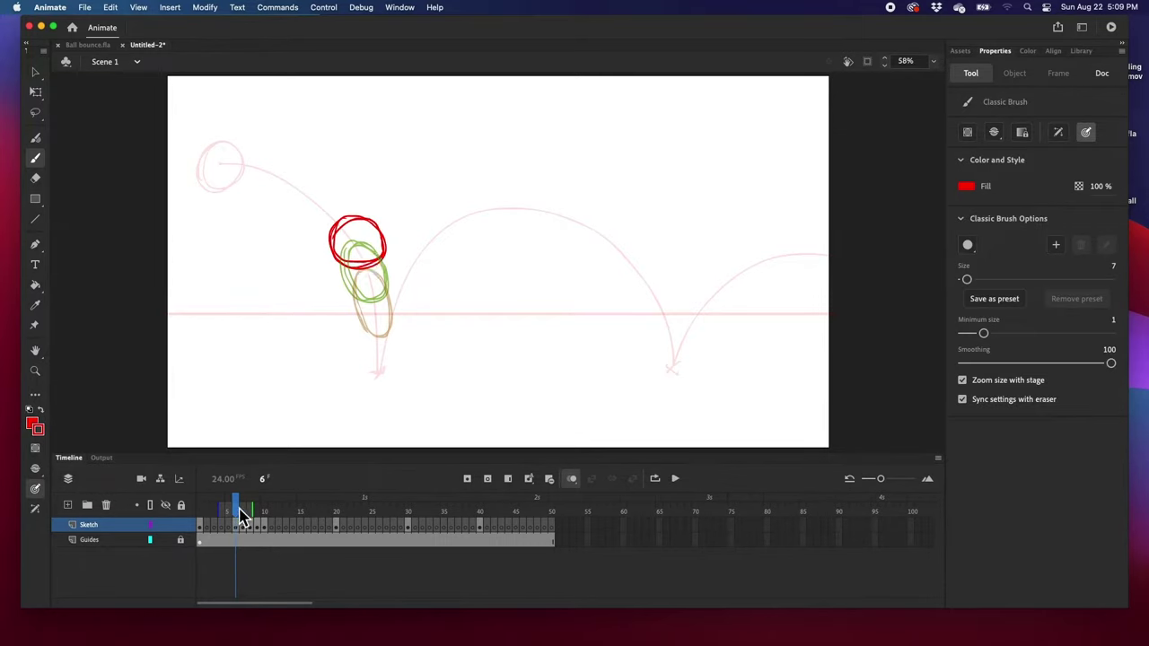
click(231, 508)
click(228, 507)
mouse_move(317, 203)
mouse_down()
mouse_move(356, 245)
mouse_move(325, 195)
mouse_move(349, 238)
mouse_move(328, 197)
mouse_move(320, 238)
mouse_up()
Draw round balls on frames 4, 3 and 2, stepping back along the first arc to the starting ball.
click(222, 508)
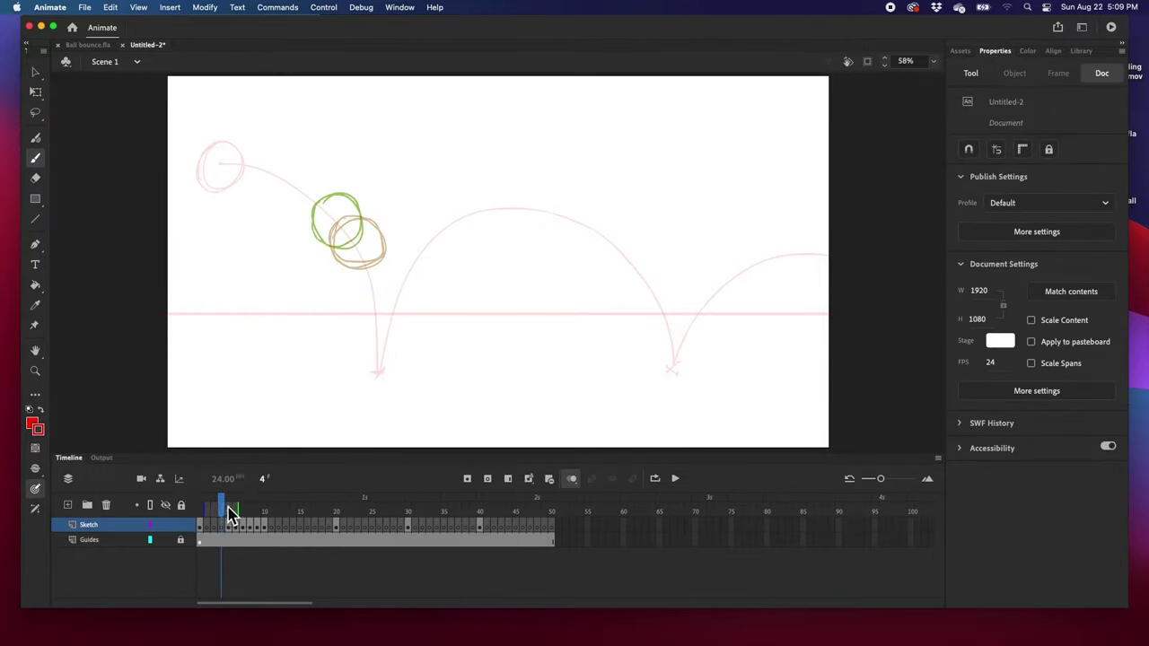
mouse_move(293, 185)
mouse_down()
mouse_move(333, 218)
mouse_move(305, 190)
mouse_up()
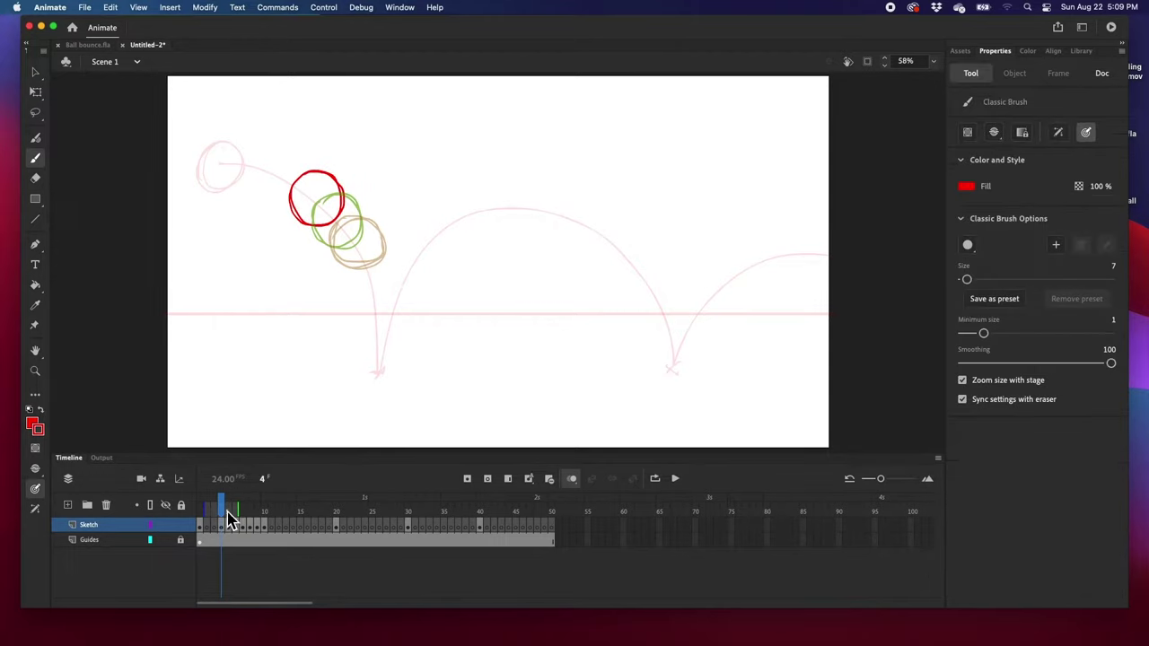
click(216, 512)
mouse_move(284, 154)
mouse_down()
mouse_move(282, 204)
mouse_move(318, 187)
mouse_move(292, 153)
mouse_move(268, 191)
mouse_move(307, 197)
mouse_move(307, 159)
mouse_move(274, 164)
mouse_move(277, 215)
mouse_up()
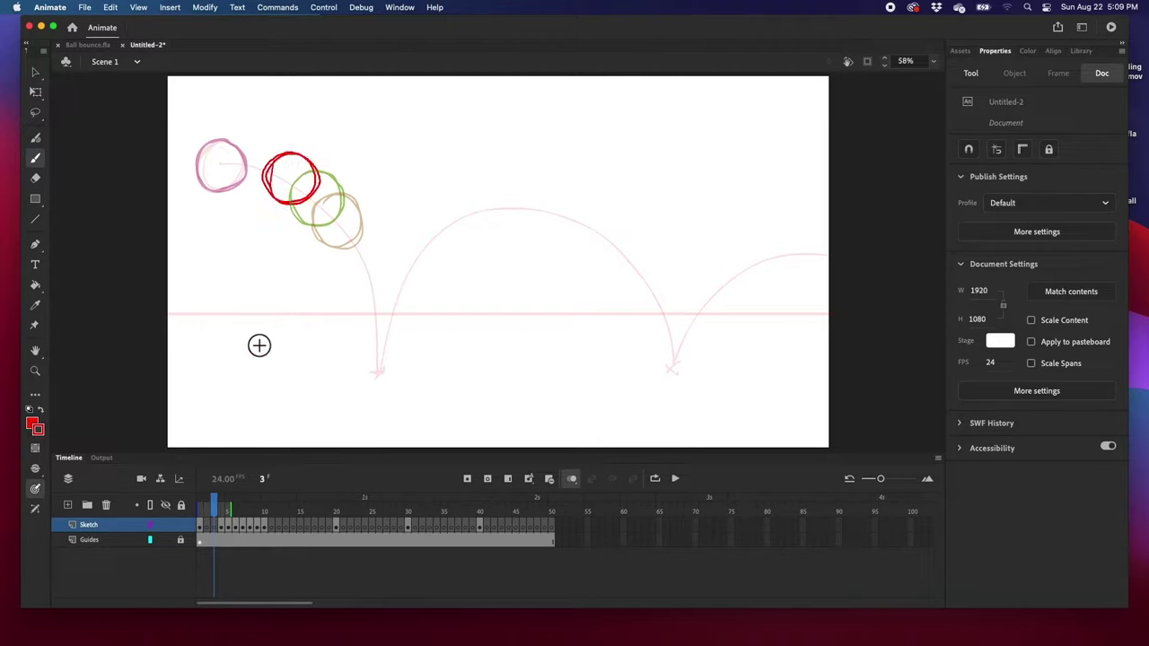
click(209, 512)
mouse_move(250, 139)
mouse_down()
mouse_move(234, 163)
mouse_move(262, 194)
mouse_move(286, 168)
mouse_move(260, 143)
mouse_move(233, 171)
mouse_move(276, 189)
mouse_move(272, 143)
mouse_move(241, 166)
mouse_up()
mouse_move(201, 508)
mouse_down()
mouse_move(269, 518)
mouse_move(211, 524)
mouse_move(261, 530)
mouse_move(200, 530)
mouse_move(289, 530)
mouse_move(193, 530)
mouse_move(267, 533)
mouse_move(200, 536)
mouse_move(206, 524)
mouse_up()
click(205, 524)
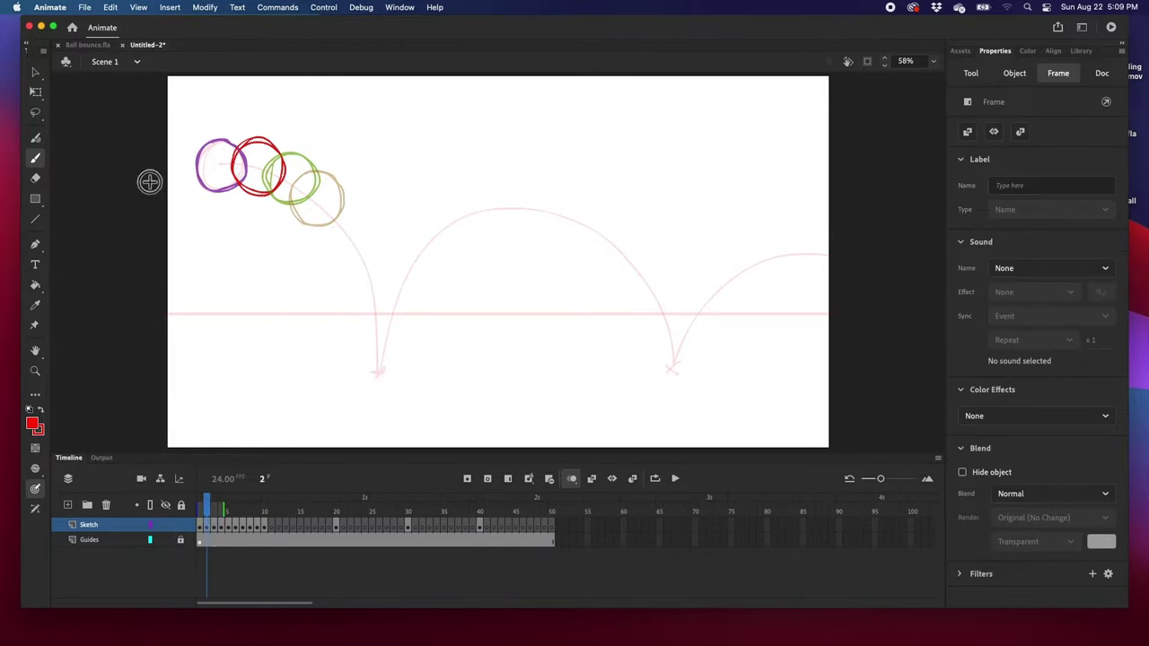
Move the balls on frames 2, 3 and 4 closer to the starting ball so they overlap along the guide path.
click(37, 75)
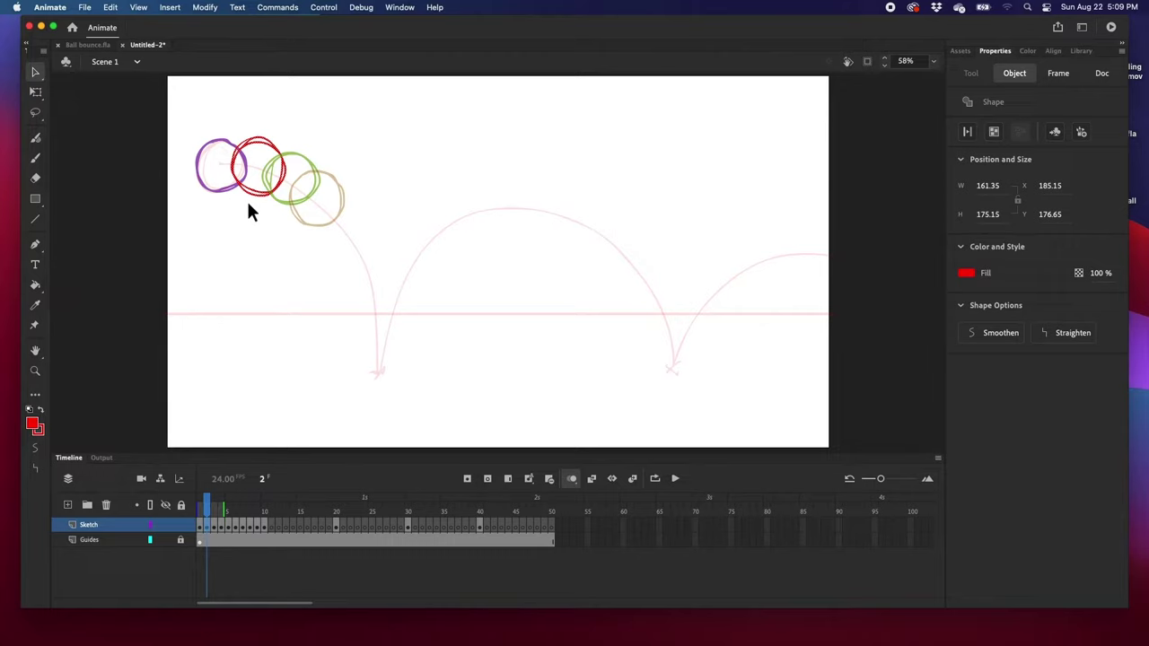
drag(256, 202, 238, 203)
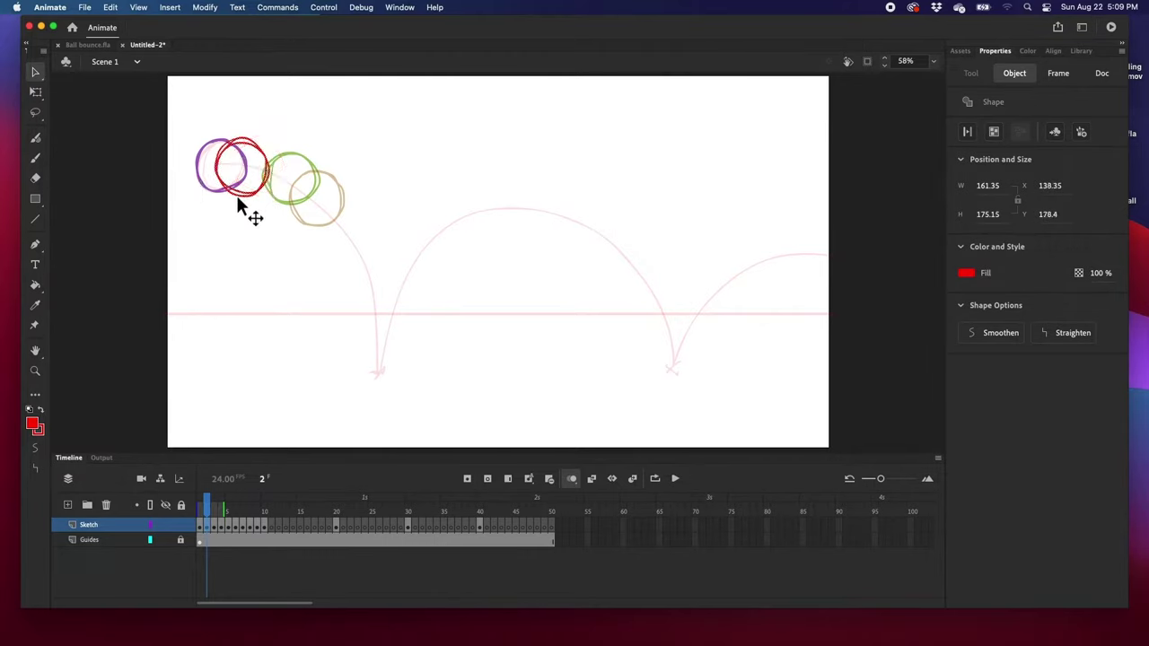
click(215, 527)
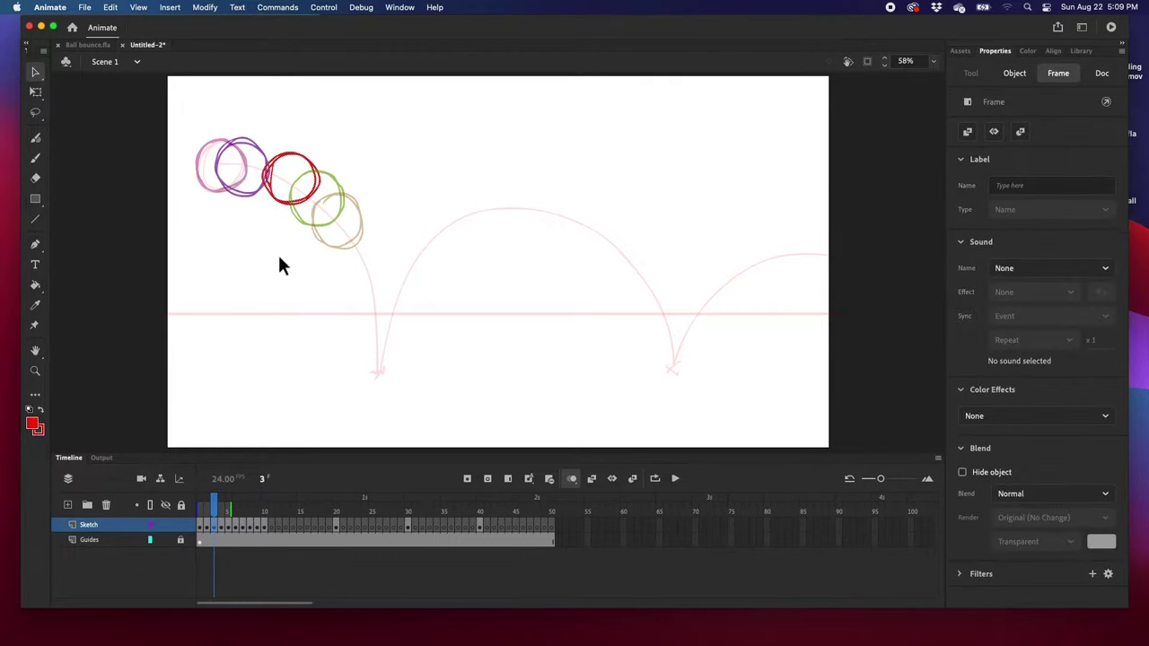
drag(296, 215, 261, 210)
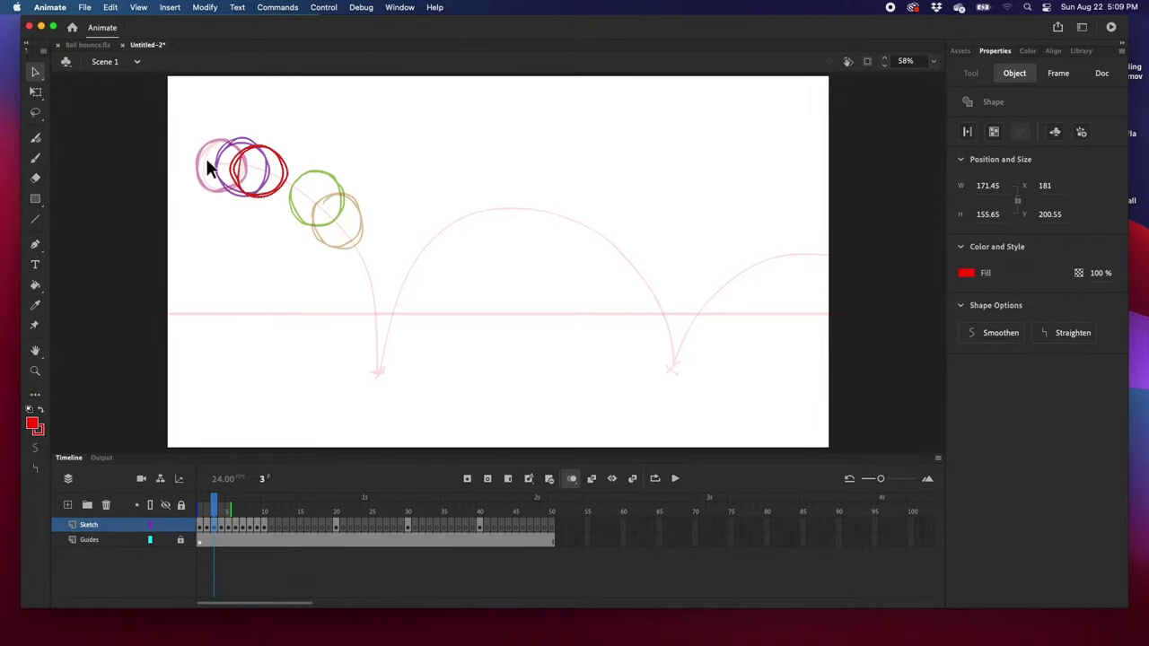
click(223, 527)
drag(302, 235, 266, 213)
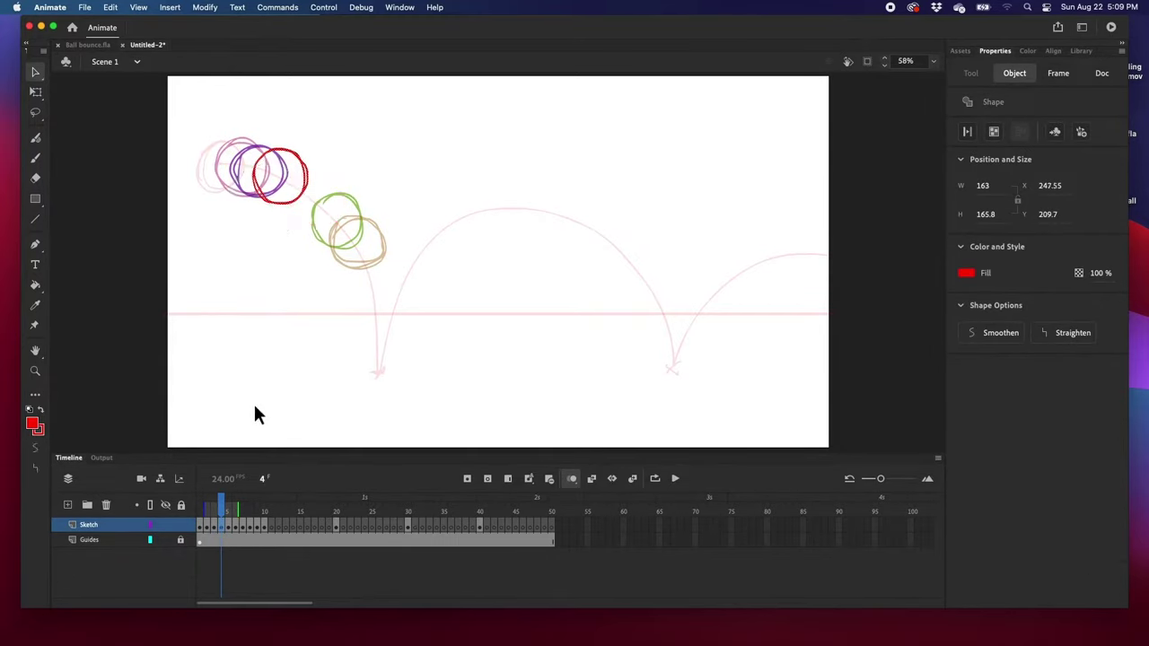
Shift the balls on frames 5, 6 and 7 back up the first arc, and check the poses through frame 10.
click(240, 525)
mouse_move(327, 251)
mouse_down()
mouse_move(298, 217)
mouse_move(302, 244)
mouse_move(349, 260)
mouse_move(321, 262)
mouse_up()
click(236, 527)
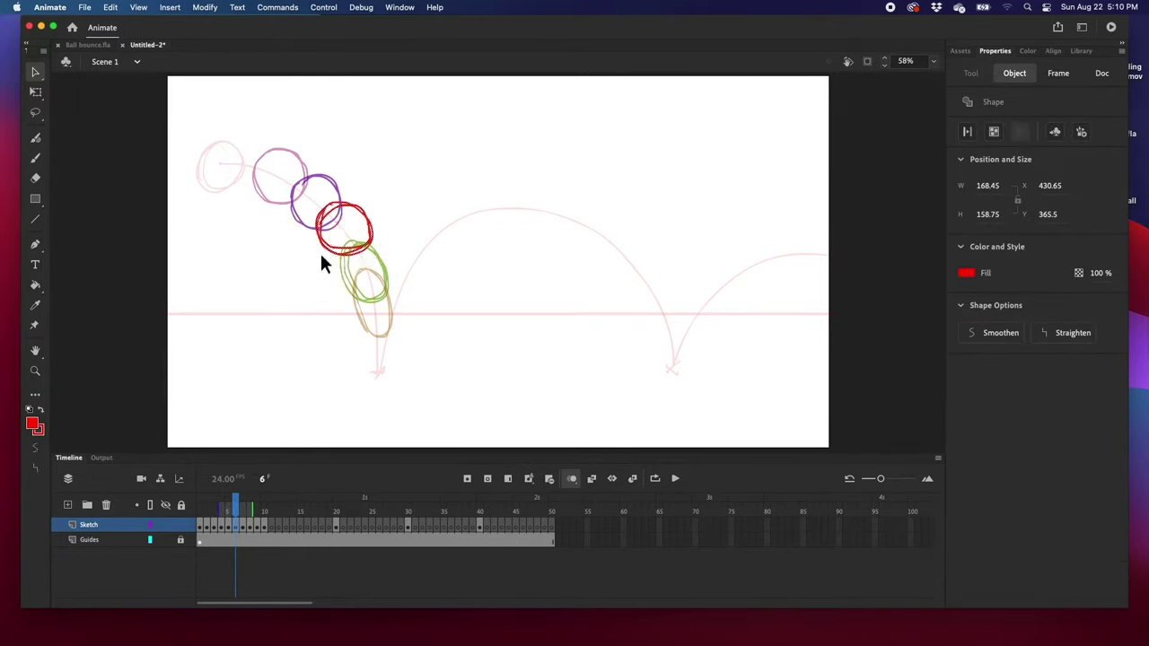
click(243, 525)
drag(351, 286, 343, 276)
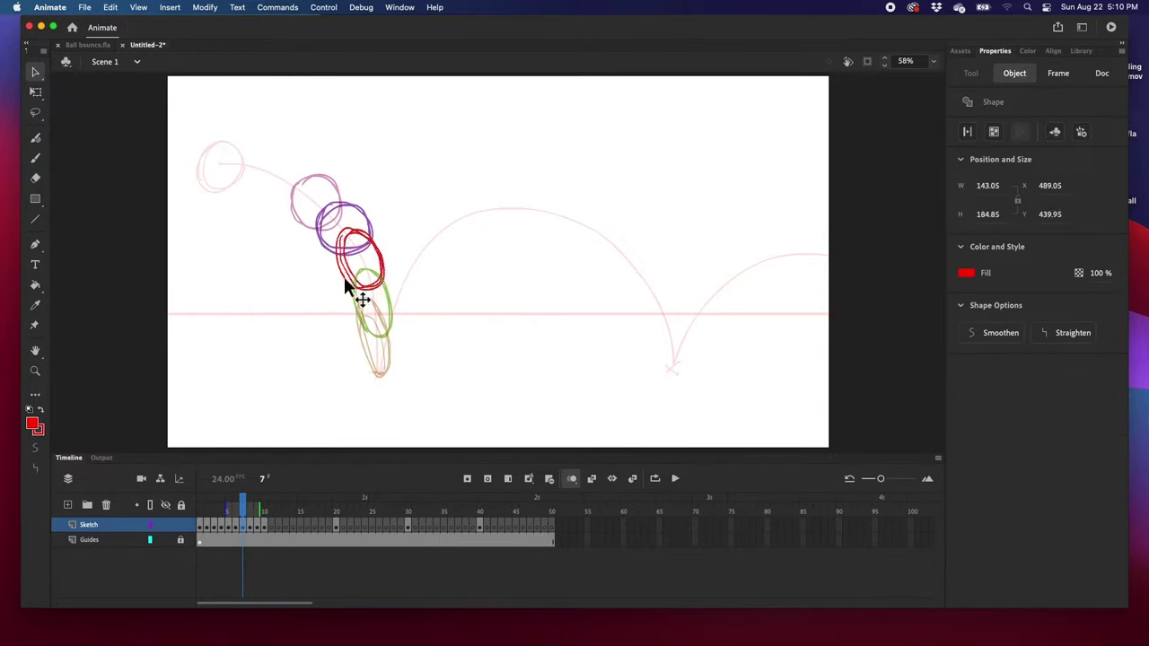
click(251, 527)
click(257, 527)
click(265, 527)
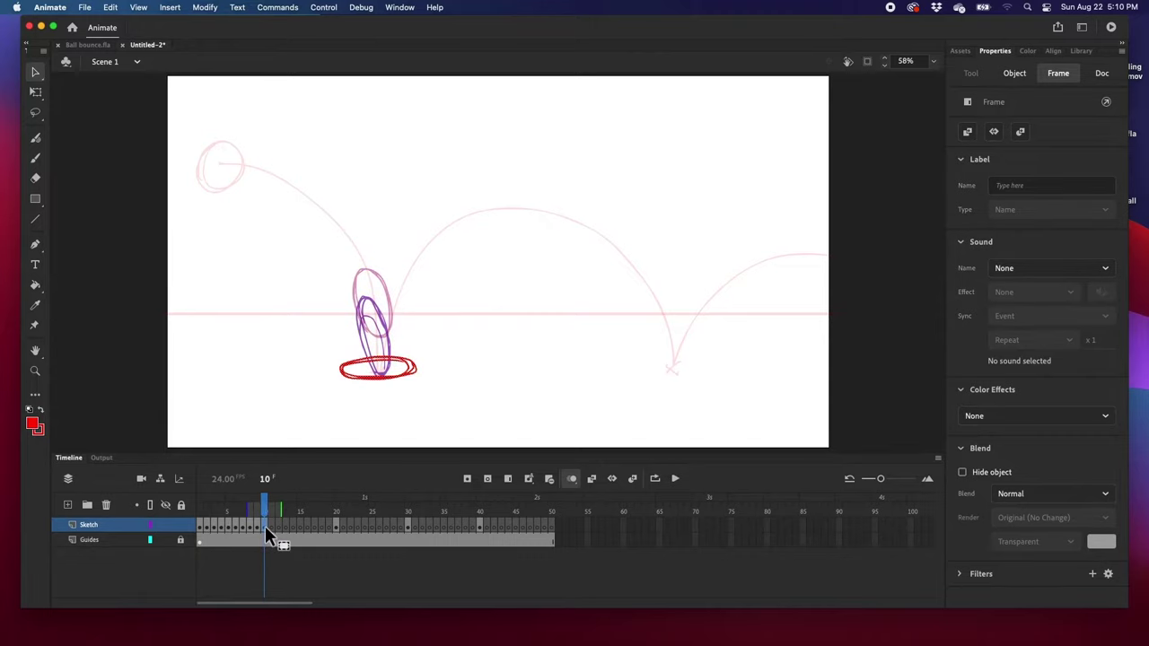
Draw a tall stretched ball on frame 11, leaning along the second arc and rising from the first landing point.
click(271, 526)
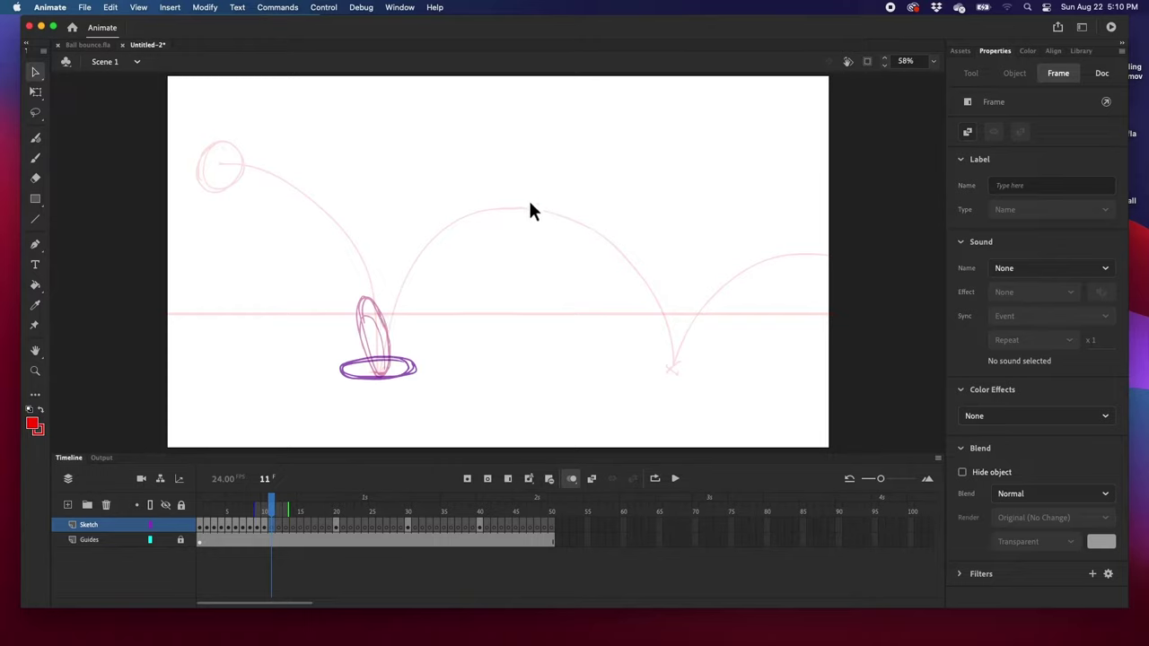
click(337, 528)
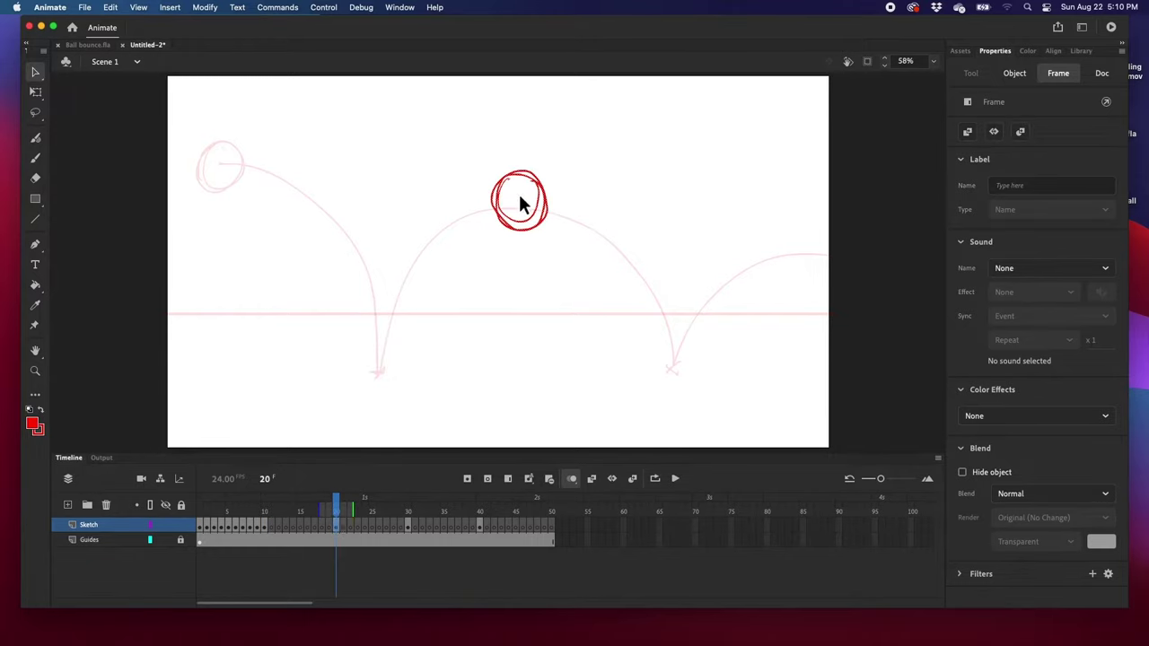
click(274, 529)
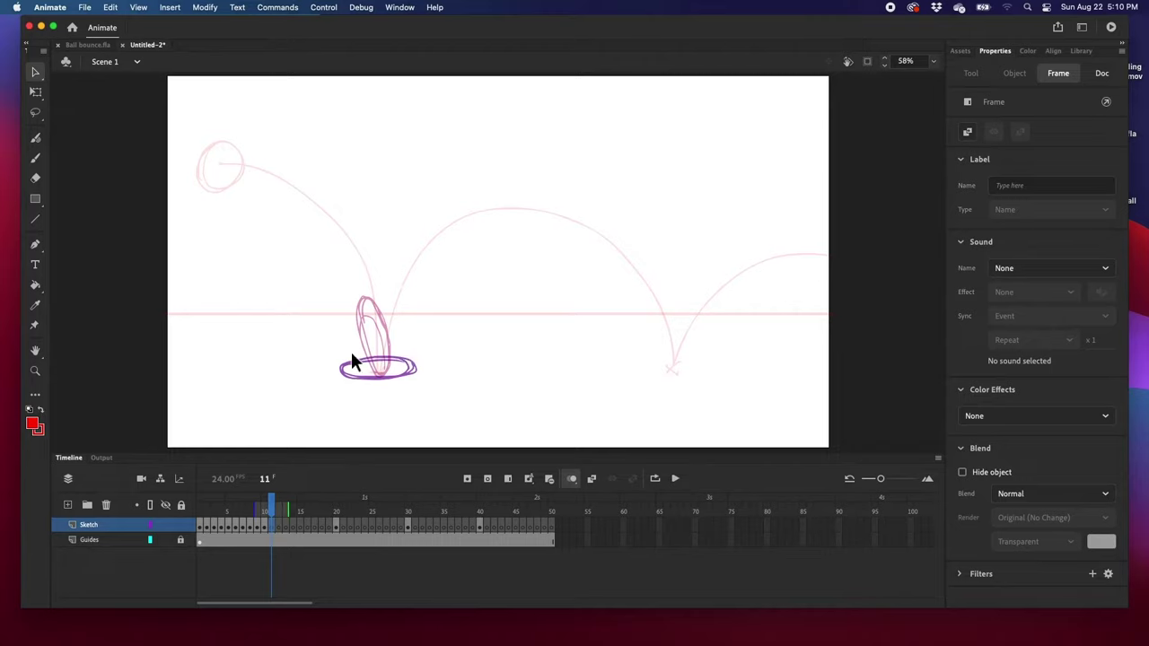
click(265, 515)
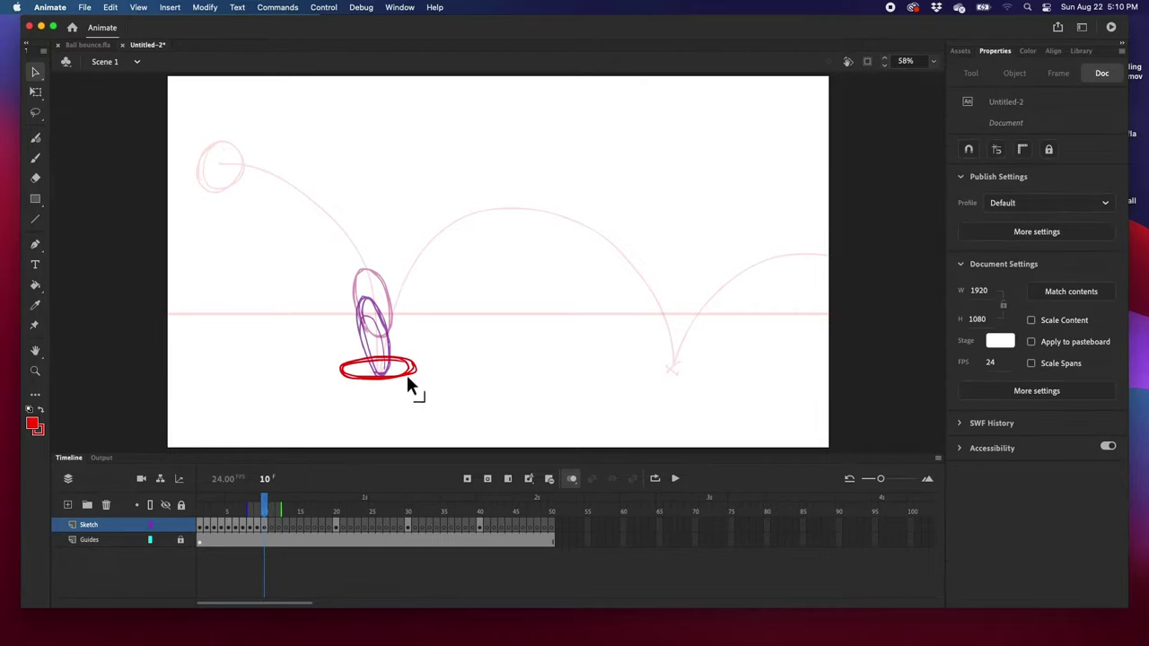
click(272, 528)
key(b)
mouse_move(384, 369)
mouse_down()
mouse_move(401, 332)
mouse_move(392, 300)
mouse_move(370, 366)
mouse_move(388, 363)
mouse_move(402, 326)
mouse_move(373, 331)
mouse_up()
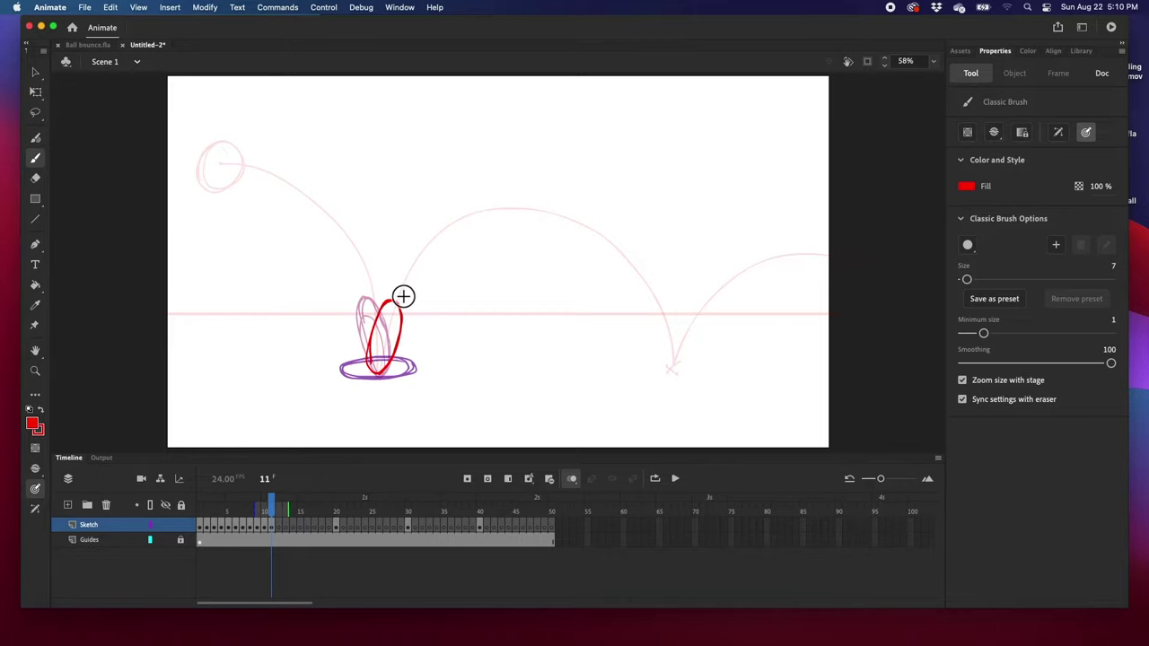
Draw balls on frames 12, 13 and 14 climbing the second arc, each rounder than the one before.
click(279, 530)
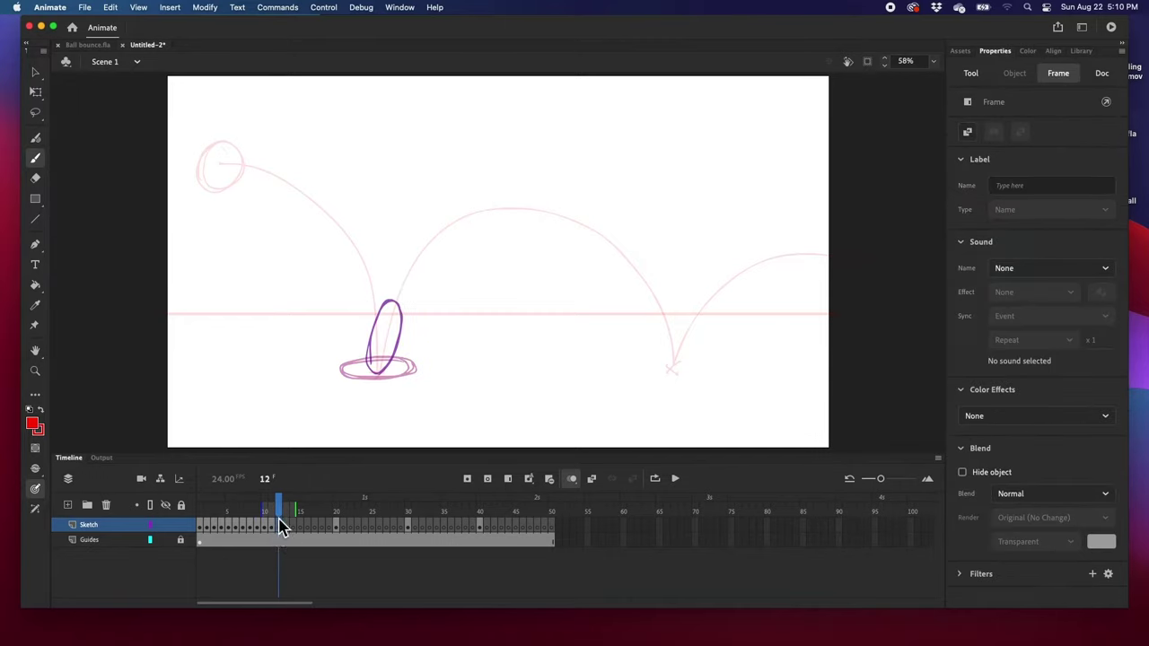
drag(408, 267, 393, 281)
mouse_move(381, 332)
mouse_down()
mouse_move(417, 306)
mouse_move(416, 274)
mouse_move(398, 270)
mouse_move(380, 301)
mouse_move(384, 331)
mouse_move(407, 326)
mouse_move(421, 290)
mouse_move(410, 268)
mouse_move(391, 282)
mouse_move(398, 311)
mouse_up()
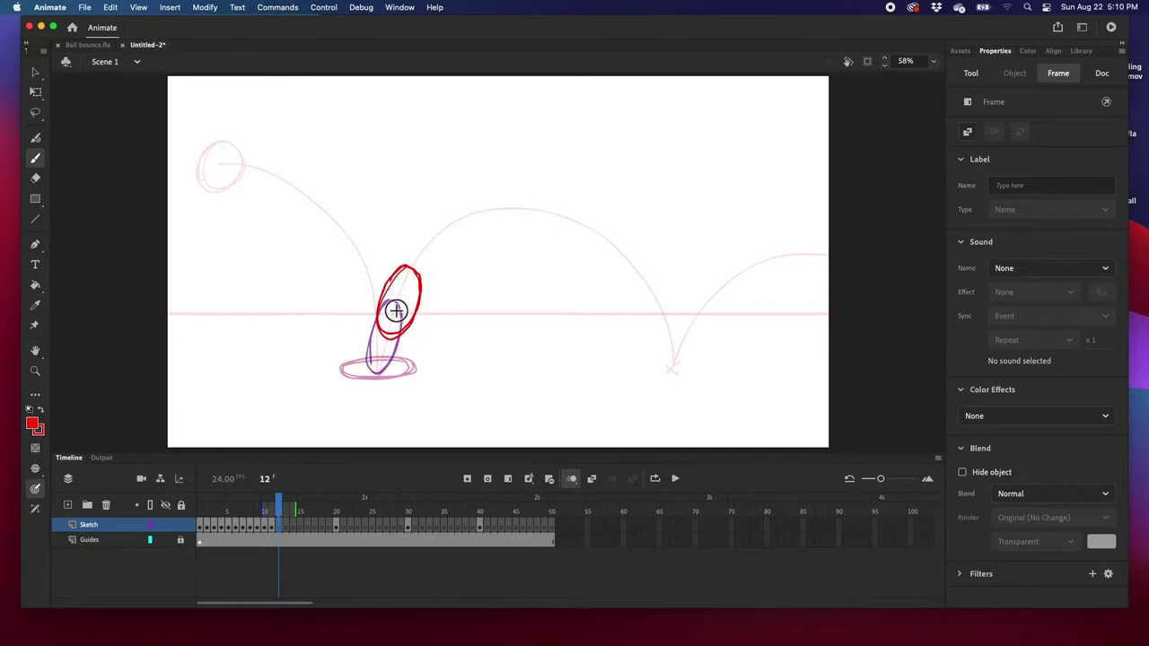
click(286, 526)
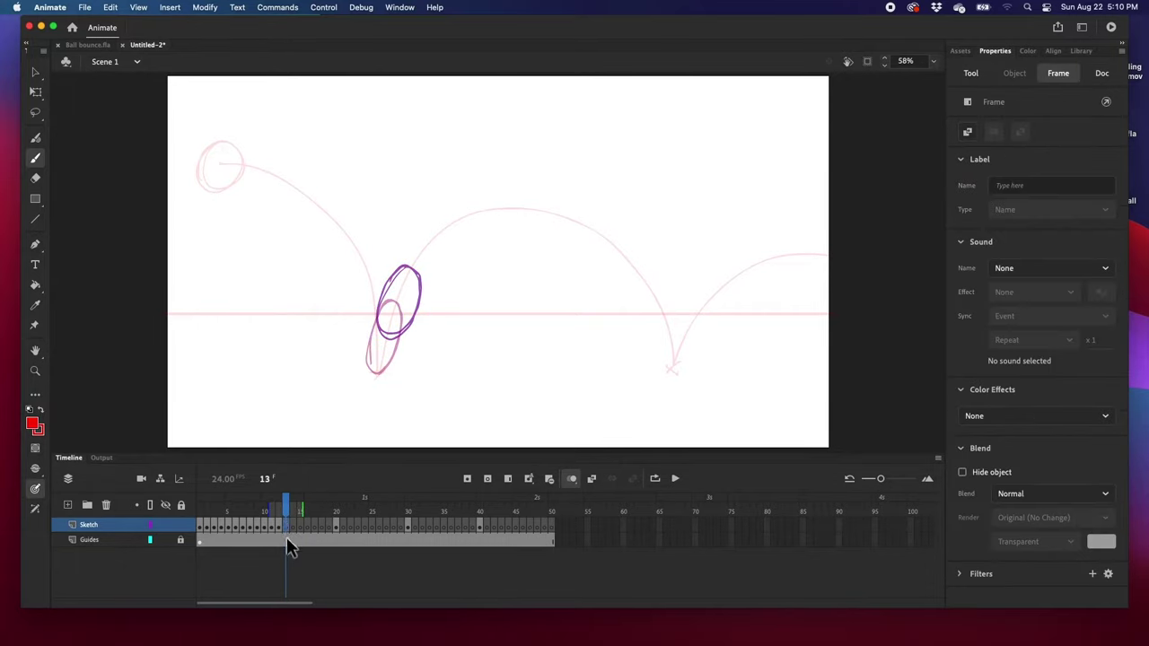
mouse_move(416, 245)
mouse_down()
mouse_move(390, 278)
mouse_move(402, 306)
mouse_move(429, 294)
mouse_move(435, 254)
mouse_move(412, 244)
mouse_move(390, 274)
mouse_move(405, 303)
mouse_move(437, 285)
mouse_move(434, 247)
mouse_up()
click(293, 524)
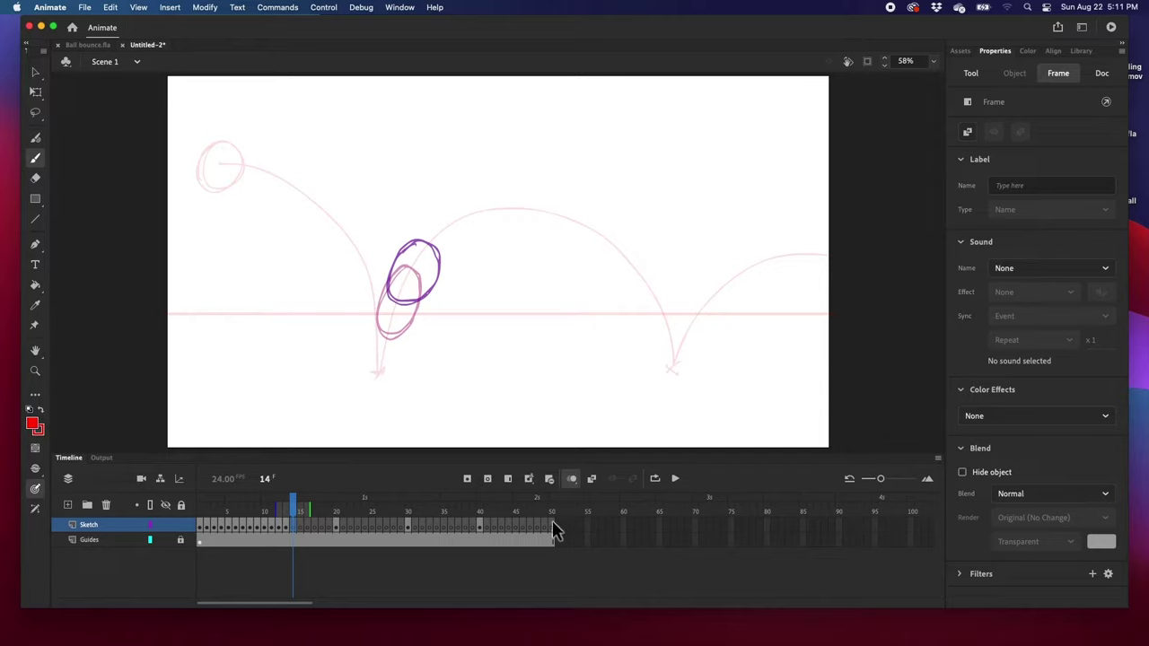
mouse_move(422, 225)
mouse_down()
mouse_move(416, 274)
mouse_move(422, 223)
mouse_move(436, 241)
mouse_up()
Draw round in-between balls on frames 15 to 19, closing up toward the peak of the second arc.
click(301, 524)
click(308, 524)
mouse_move(493, 187)
mouse_down()
mouse_move(463, 239)
mouse_move(491, 188)
mouse_move(466, 200)
mouse_move(486, 192)
mouse_move(475, 235)
mouse_up()
click(315, 524)
key(.)
click(329, 527)
mouse_move(519, 173)
mouse_down()
mouse_move(494, 185)
mouse_move(516, 229)
mouse_move(556, 222)
mouse_move(525, 171)
mouse_up()
Draw a round ball on frame 21 just past the second arc's peak and select it for repositioning.
key(.)
key(v)
click(551, 225)
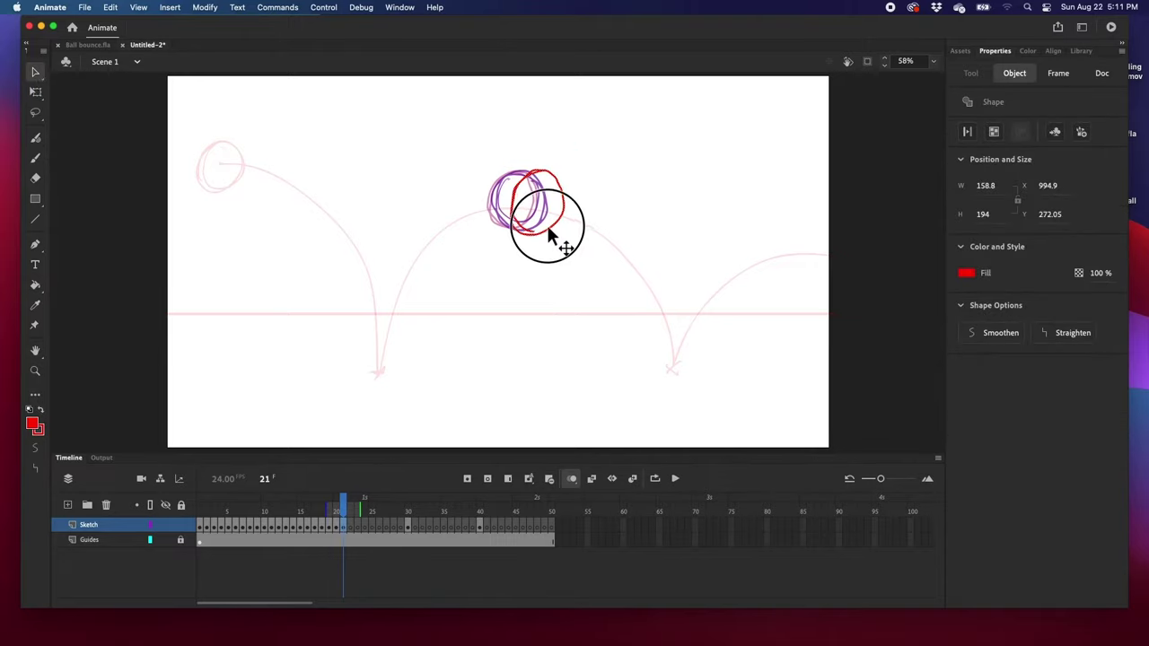
Draw the in-between balls from frame 22 to 29 down the falling side of the second arc.
click(38, 162)
key(.)
mouse_move(567, 188)
mouse_down()
mouse_move(561, 179)
mouse_move(577, 180)
mouse_move(610, 236)
mouse_move(638, 244)
mouse_up()
key(.)
key(.)
key(.)
key(.)
key(.)
mouse_move(630, 283)
mouse_down()
mouse_move(682, 289)
mouse_move(660, 296)
mouse_move(682, 377)
mouse_move(661, 340)
mouse_up()
Draw the in-between balls from frame 31 onward, rising from the second landing point along the third arc.
key(.)
key(.)
key(.)
mouse_move(700, 287)
mouse_down()
mouse_move(673, 373)
mouse_move(700, 309)
mouse_up()
key(.)
key(.)
key(.)
mouse_move(722, 269)
mouse_down()
mouse_move(732, 313)
mouse_move(749, 250)
mouse_move(777, 244)
mouse_move(802, 284)
mouse_up()
Draw the remaining in-between balls up to frame 39, closing up toward the peak of the third arc.
key(period)
key(period)
key(period)
key(period)
drag(794, 231, 787, 294)
key(period)
mouse_move(825, 243)
mouse_down()
mouse_move(789, 260)
mouse_move(819, 222)
mouse_up()
key(period)
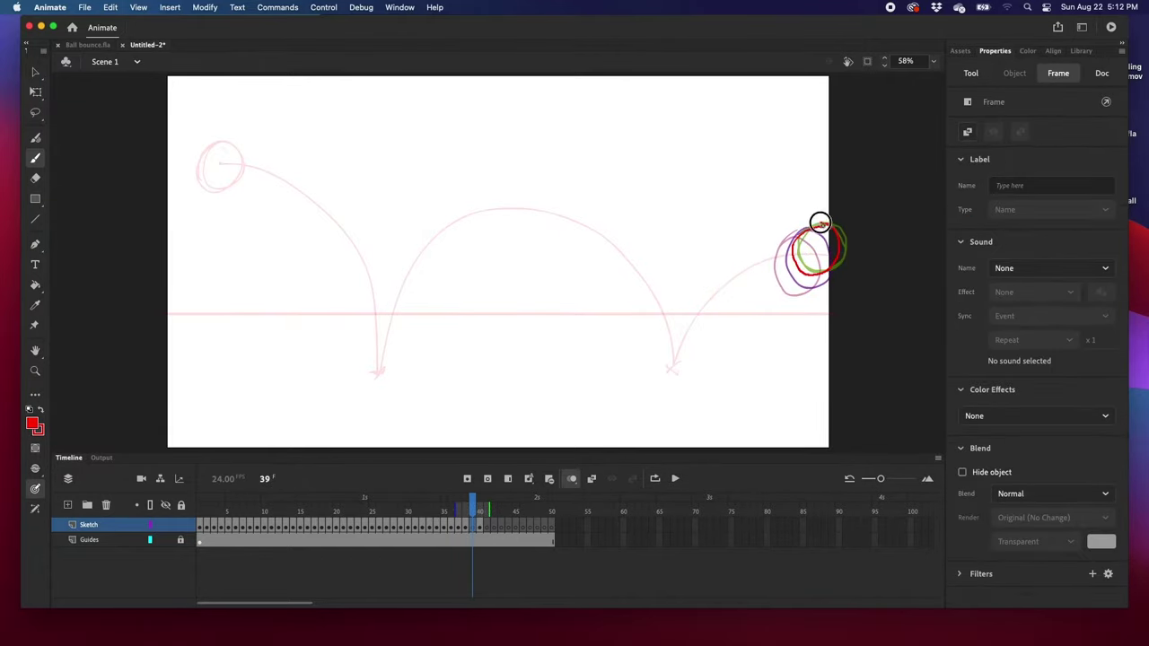
Step back from frame 39 and adjust the positions of the in-between balls along the rising side of the third arc.
key(comma)
key(v)
click(807, 279)
click(458, 530)
key(comma)
click(785, 302)
key(comma)
click(750, 307)
key(comma)
key(comma)
click(731, 320)
Turn off onion skinning and play the bouncing ball animation.
click(481, 503)
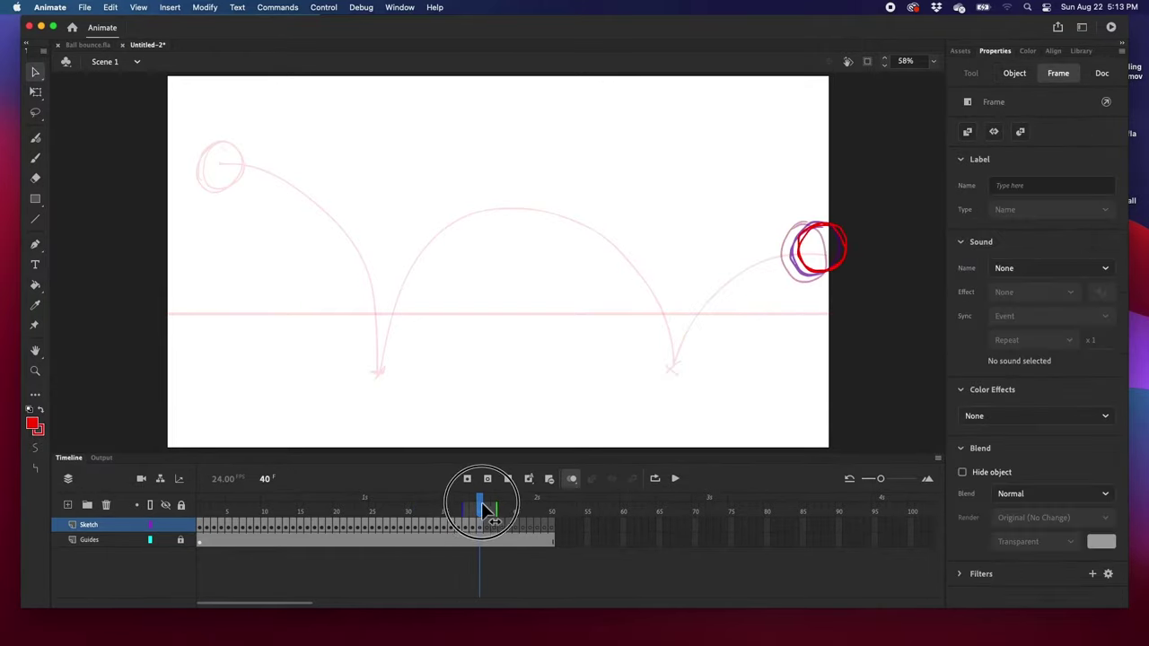
click(573, 481)
click(675, 479)
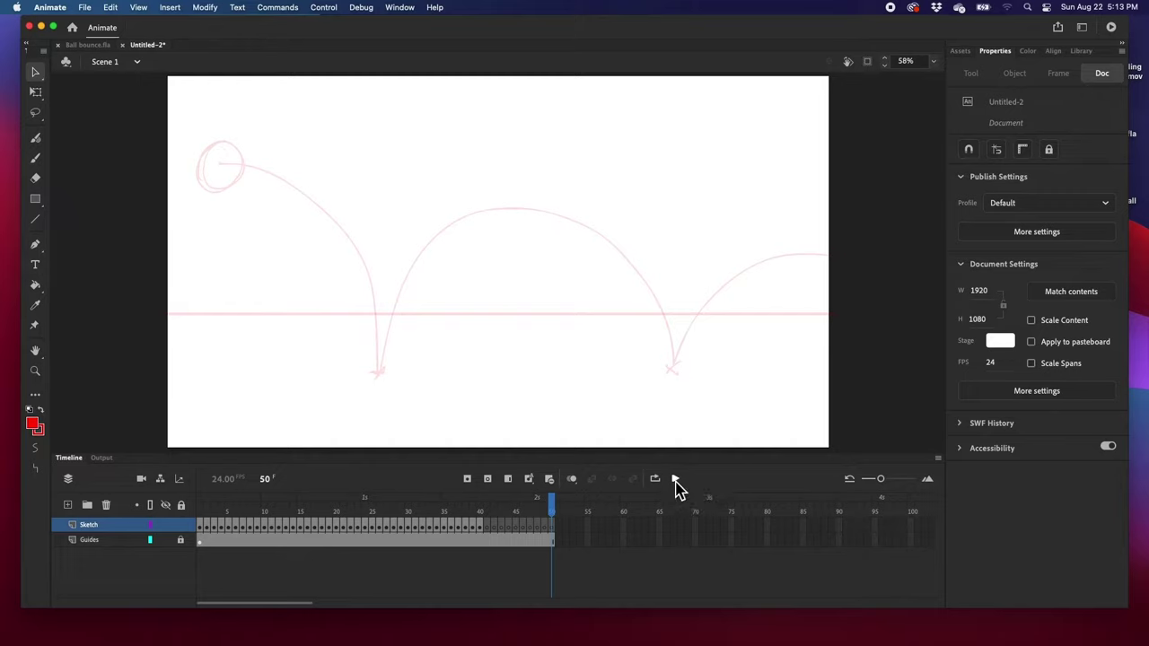
Turn on looped playback and extend the loop range back to frame 1 so it covers all 50 frames.
click(656, 480)
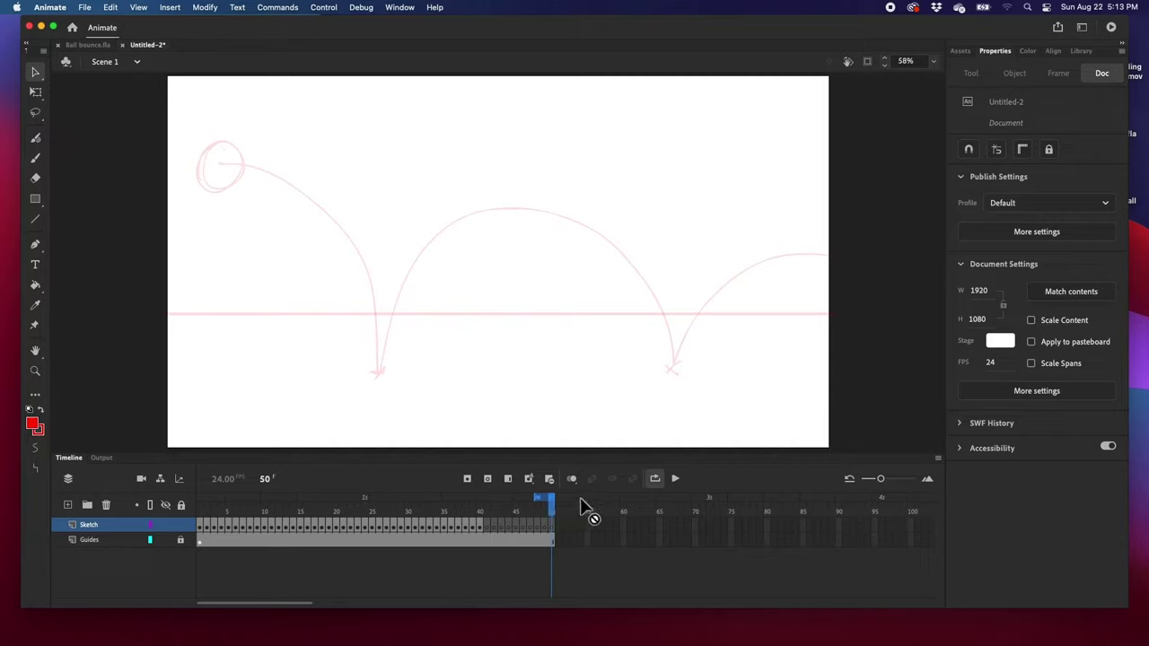
click(678, 481)
click(676, 481)
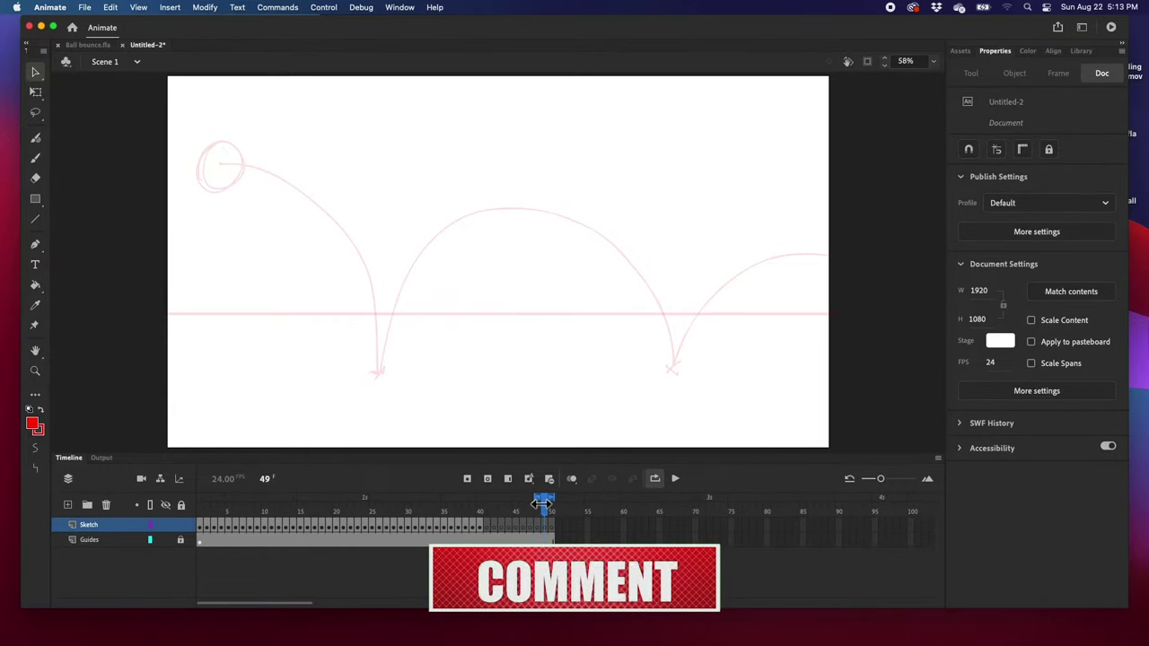
drag(543, 504, 180, 508)
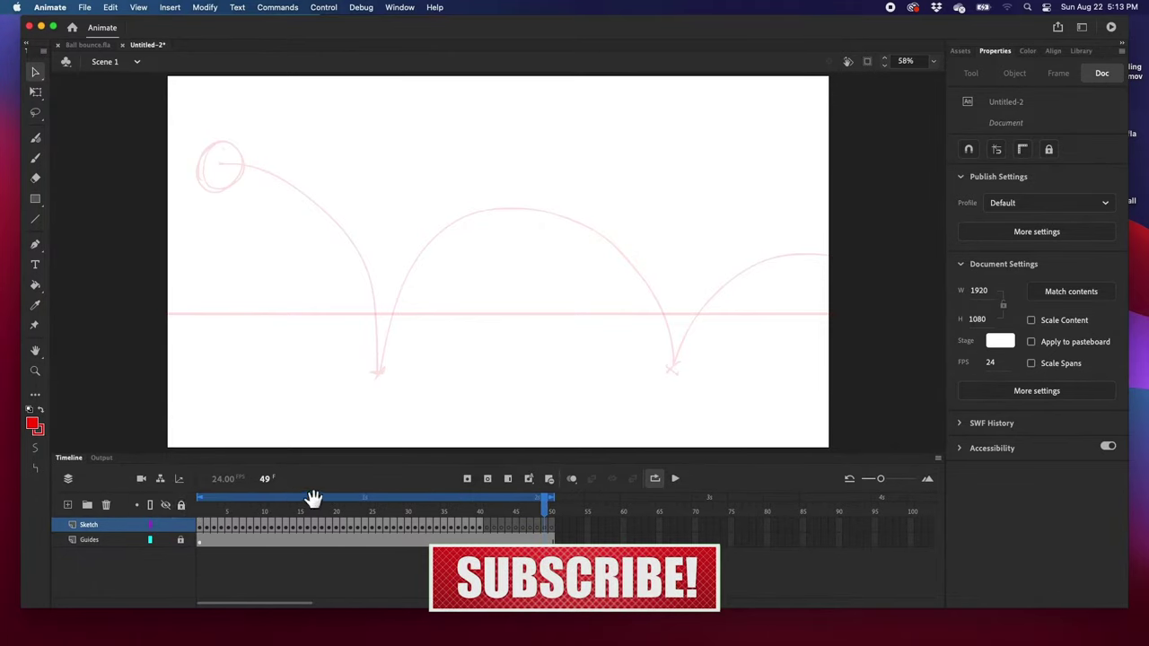
Play the bouncing ball animation in a loop and stop playback.
click(678, 481)
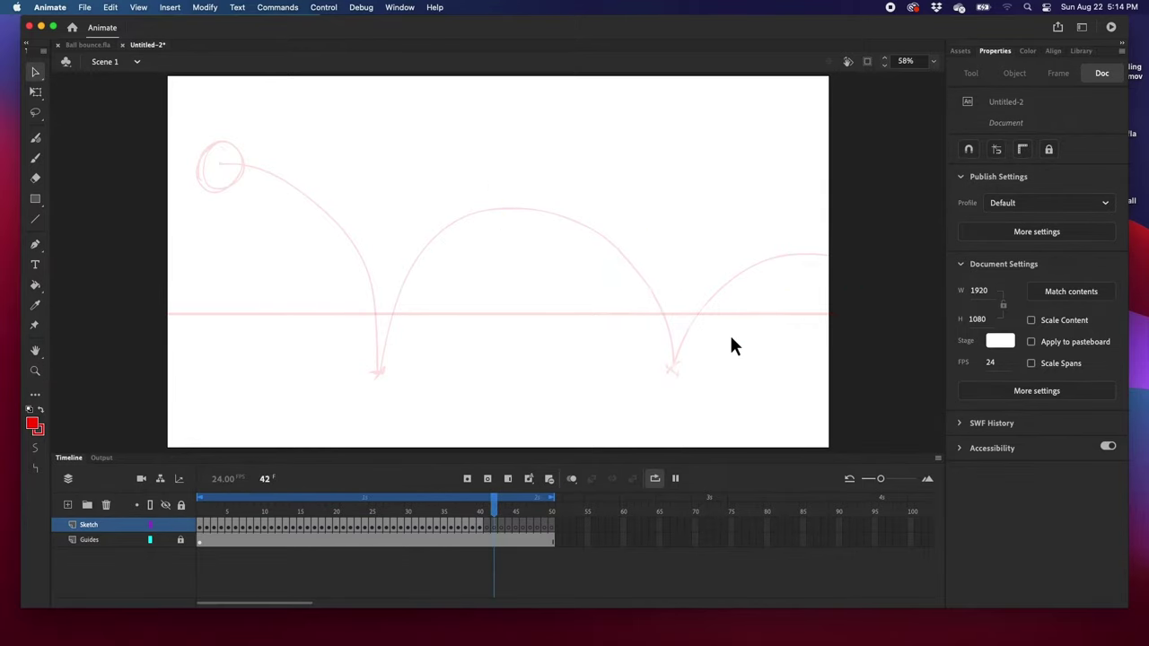
click(517, 498)
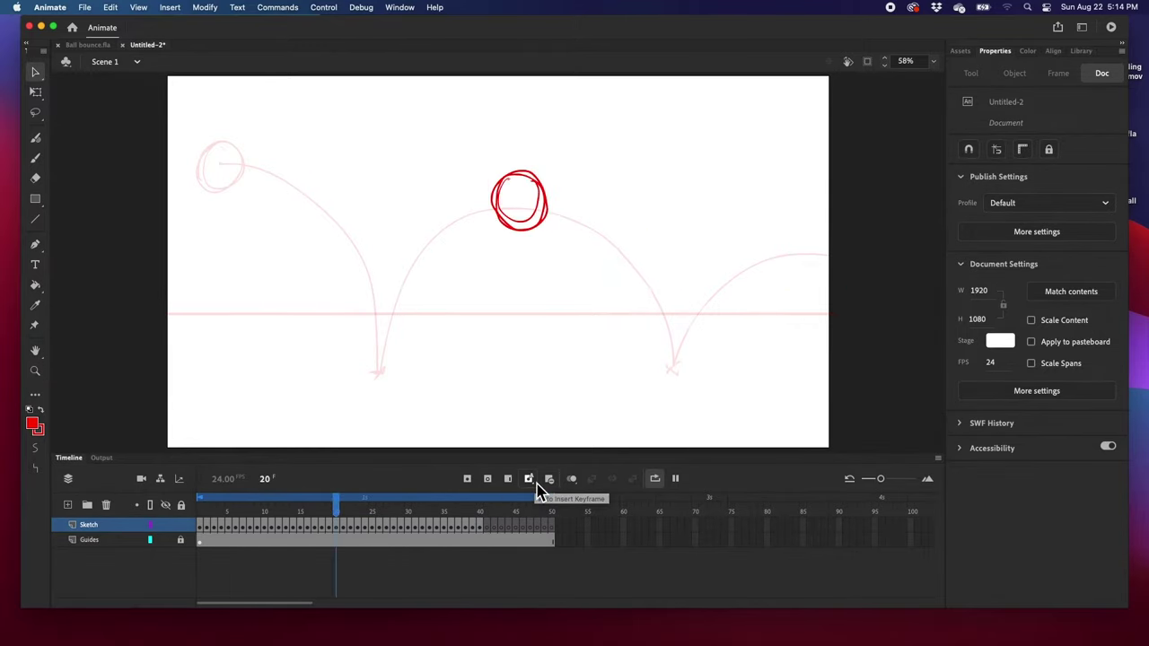
click(675, 481)
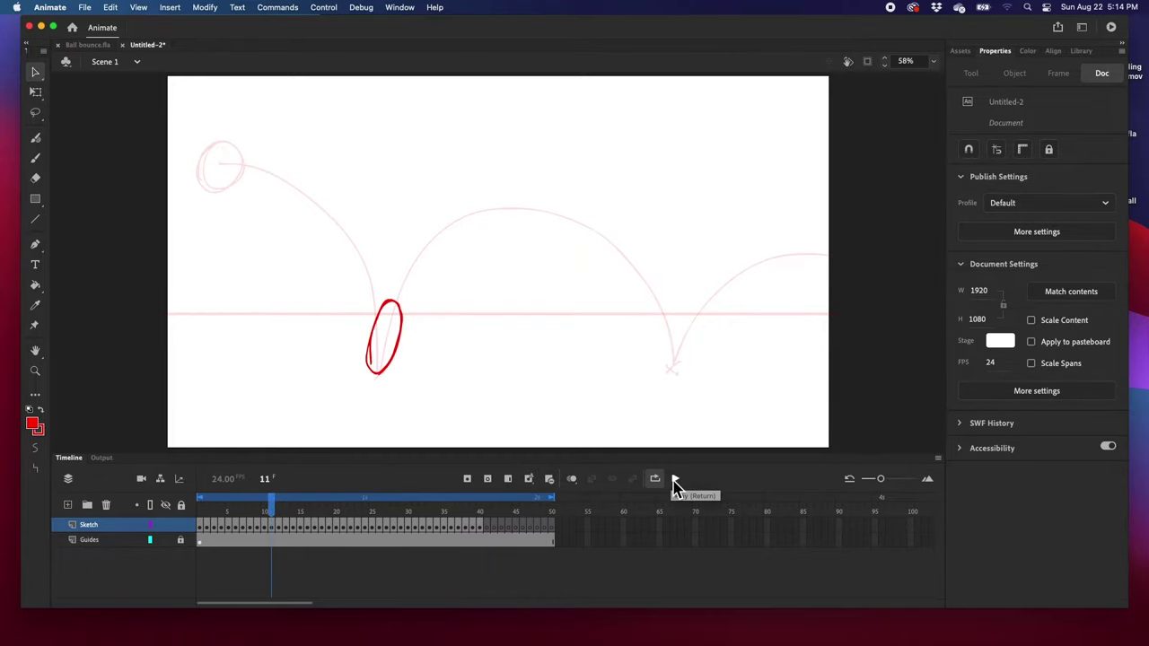
Add a new layer above the Sketch layer and name it Background.
click(67, 504)
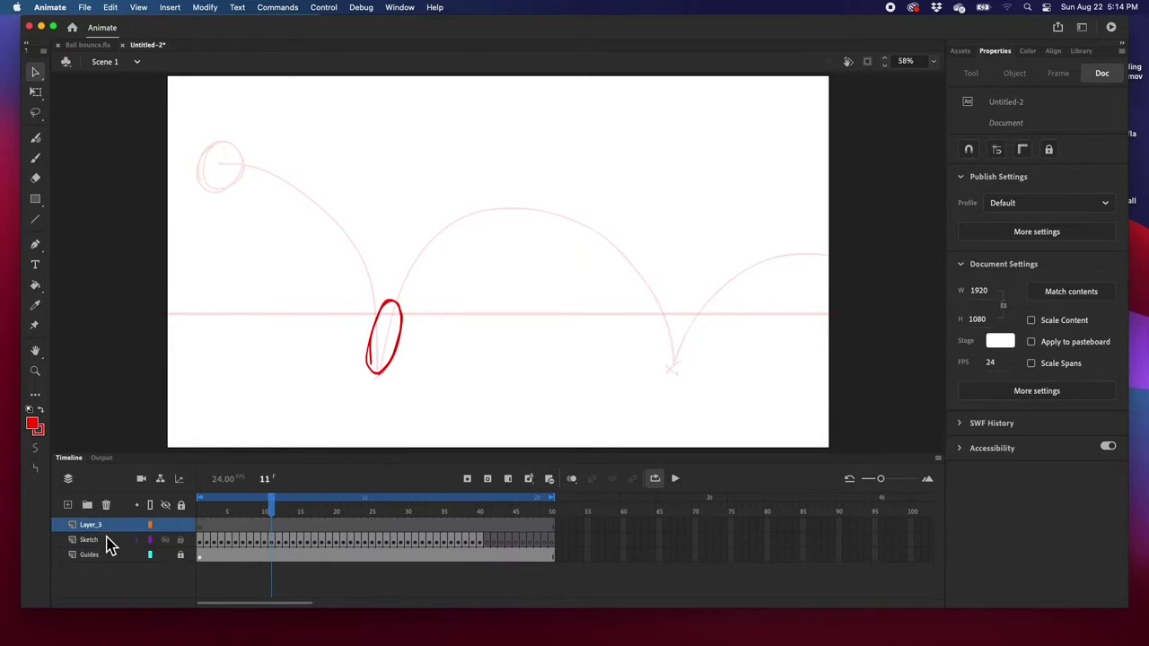
double_click(96, 526)
text(Back)
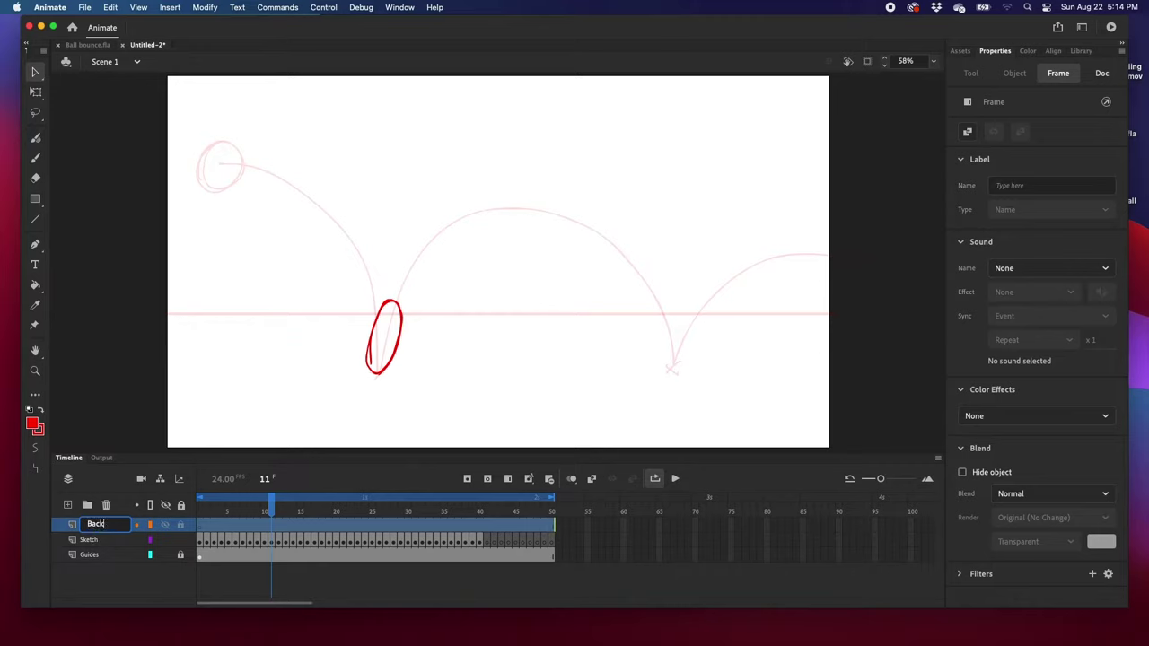
text(ground)
key(Return)
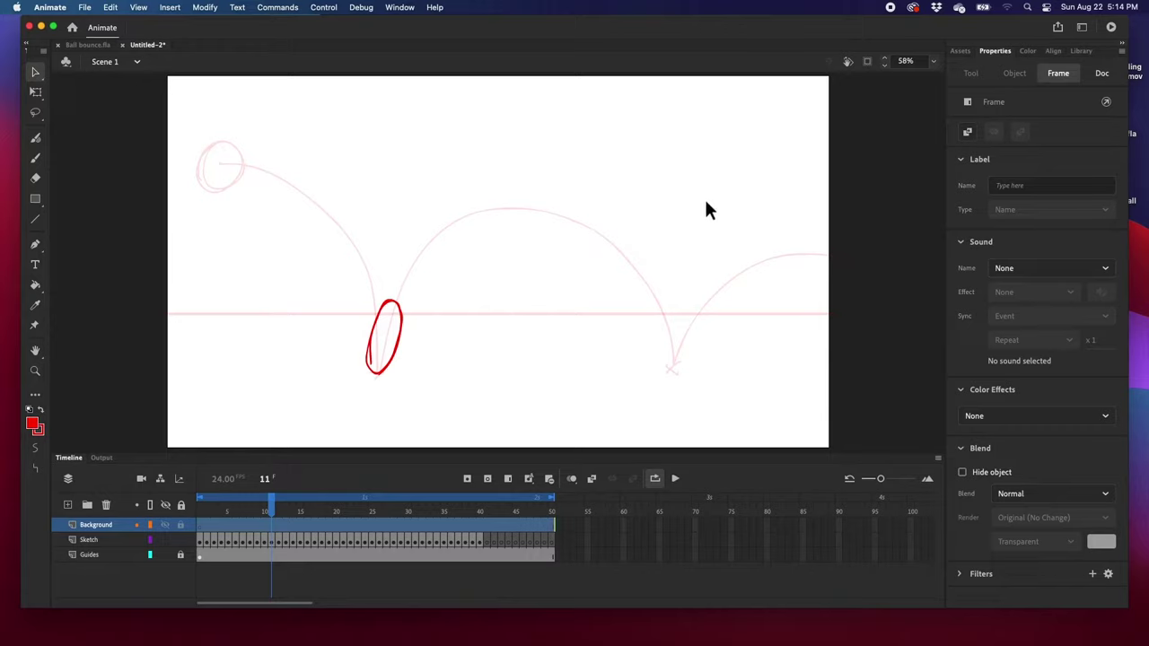
Draw a light orange ground rectangle with a black stroke, covering the stage from the horizon line to its lower edge.
click(36, 200)
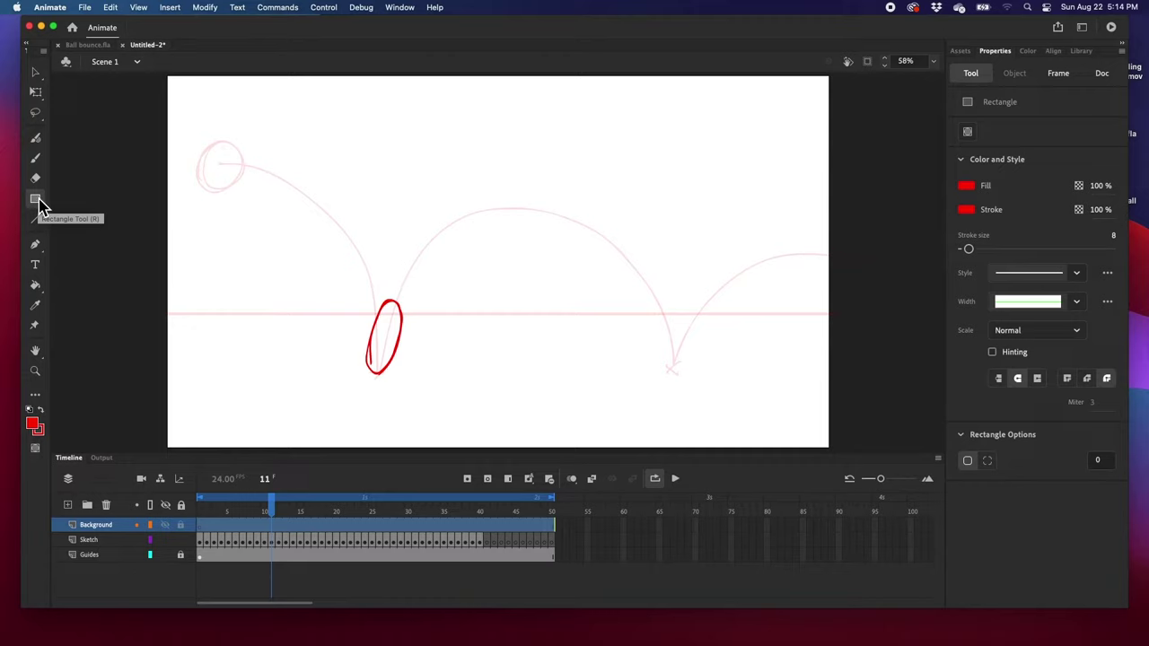
click(39, 431)
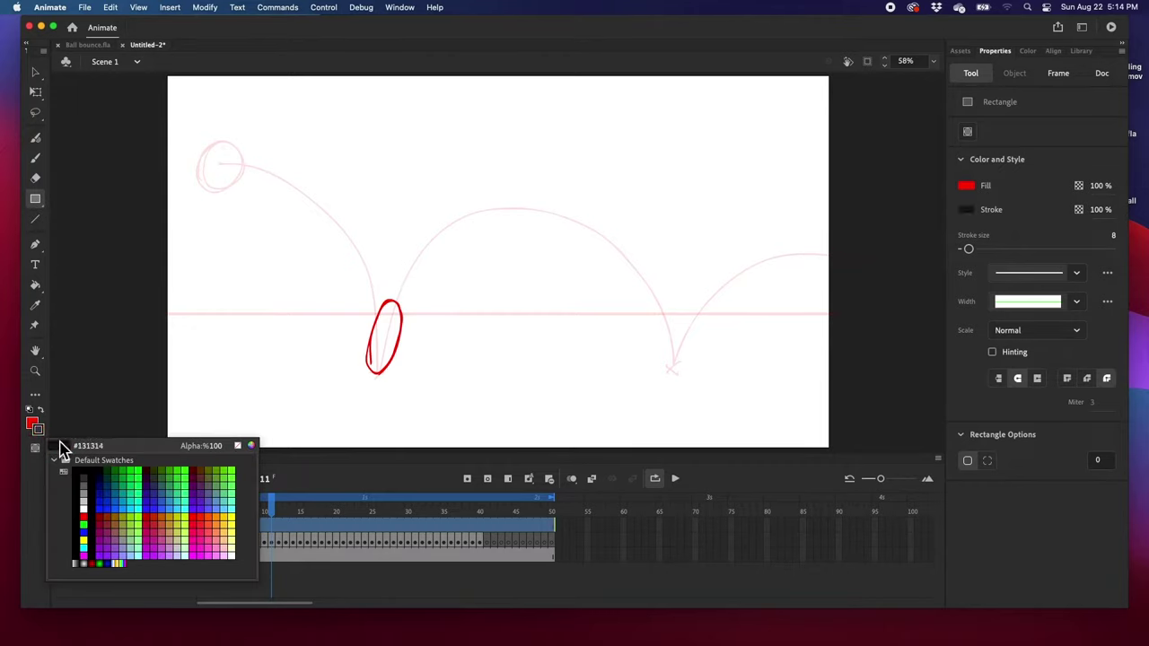
click(85, 474)
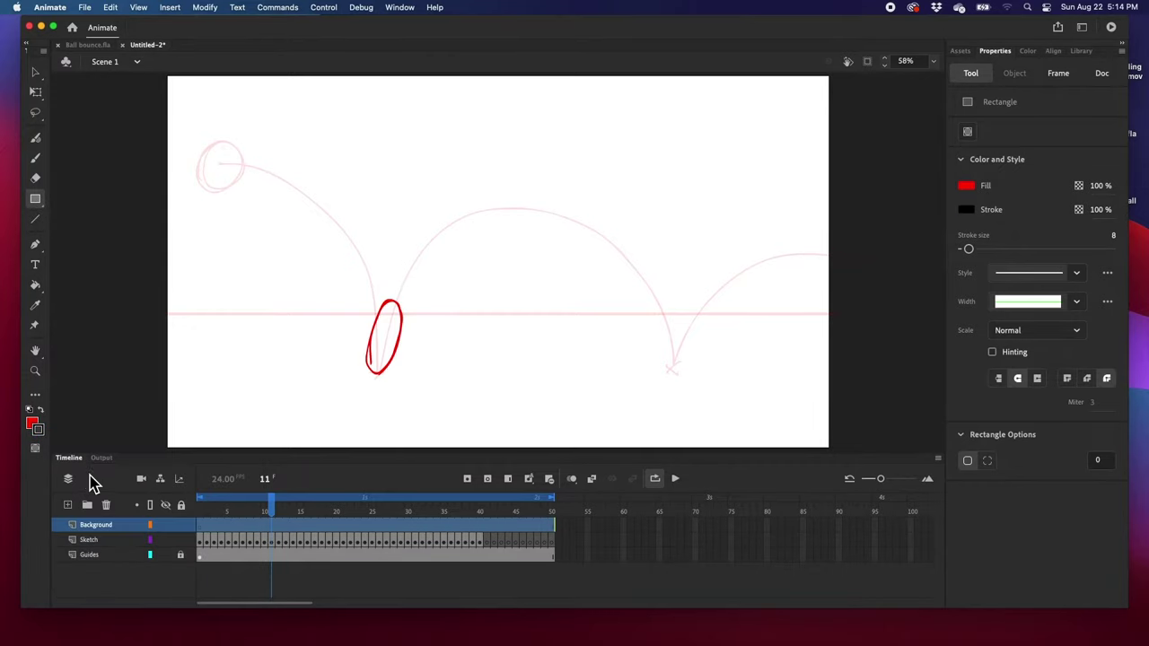
click(33, 428)
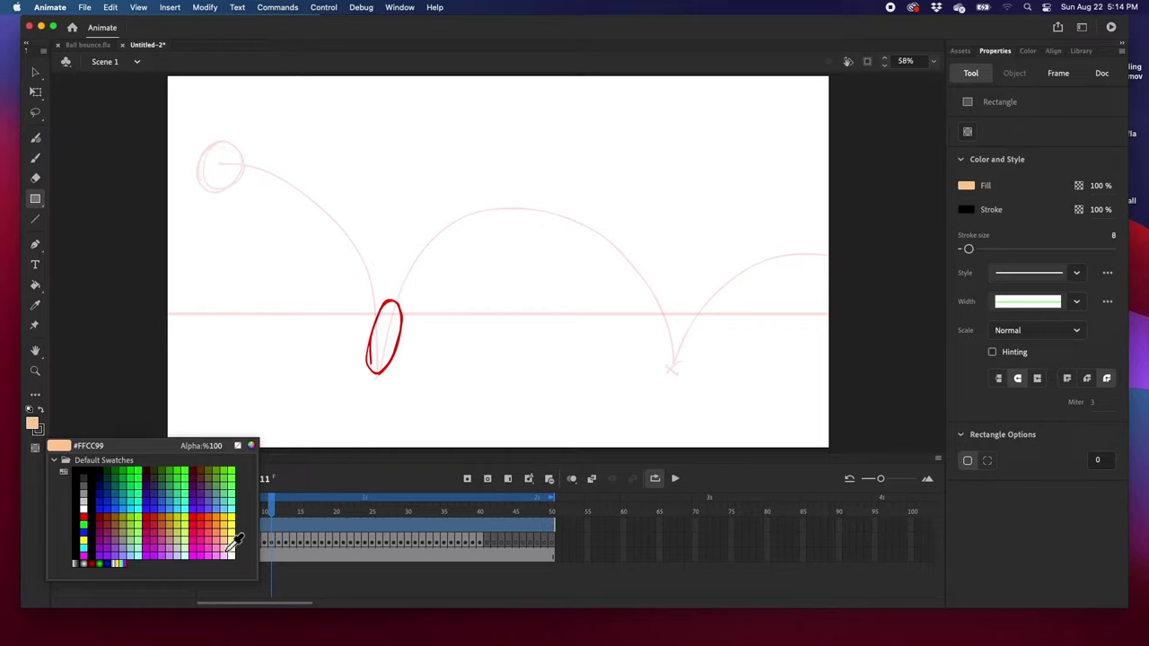
click(230, 531)
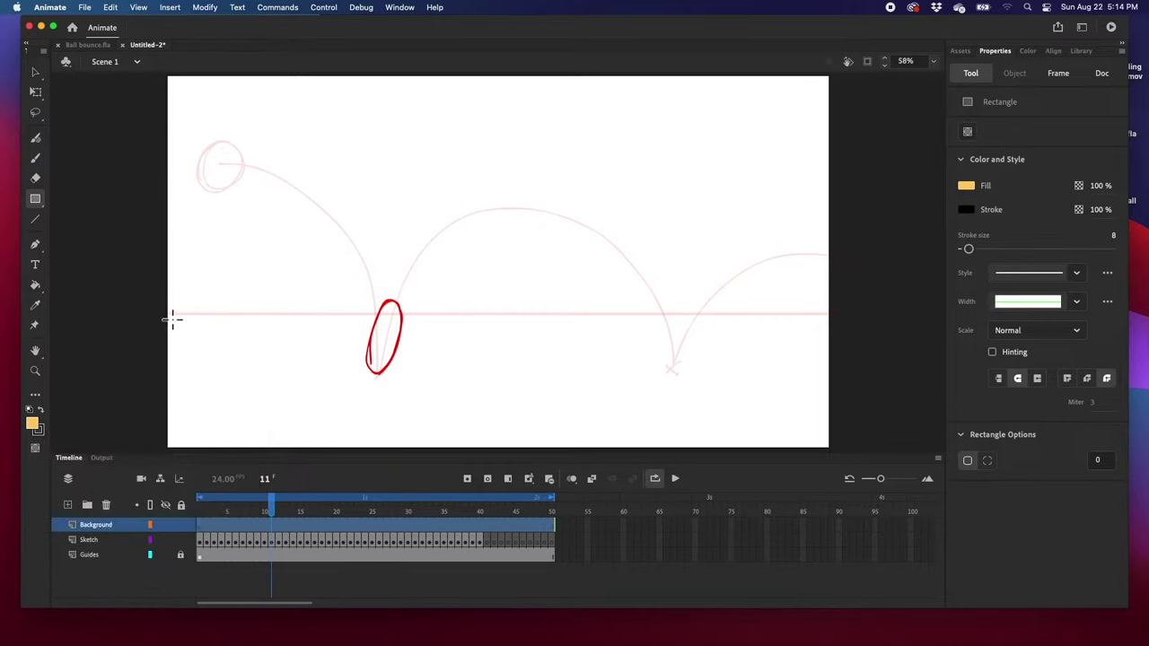
mouse_move(172, 318)
mouse_down()
mouse_move(259, 380)
mouse_move(577, 439)
mouse_move(833, 453)
mouse_up()
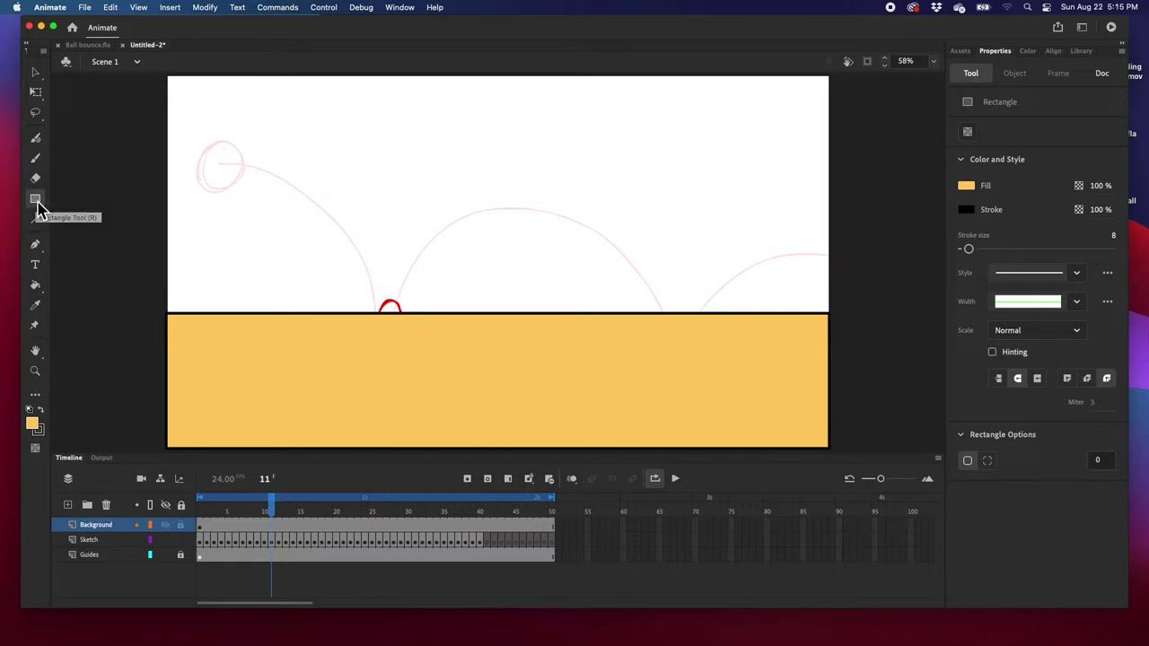
Draw a light blue sky rectangle with a black stroke, covering the stage from its upper edge to the horizon line.
click(41, 427)
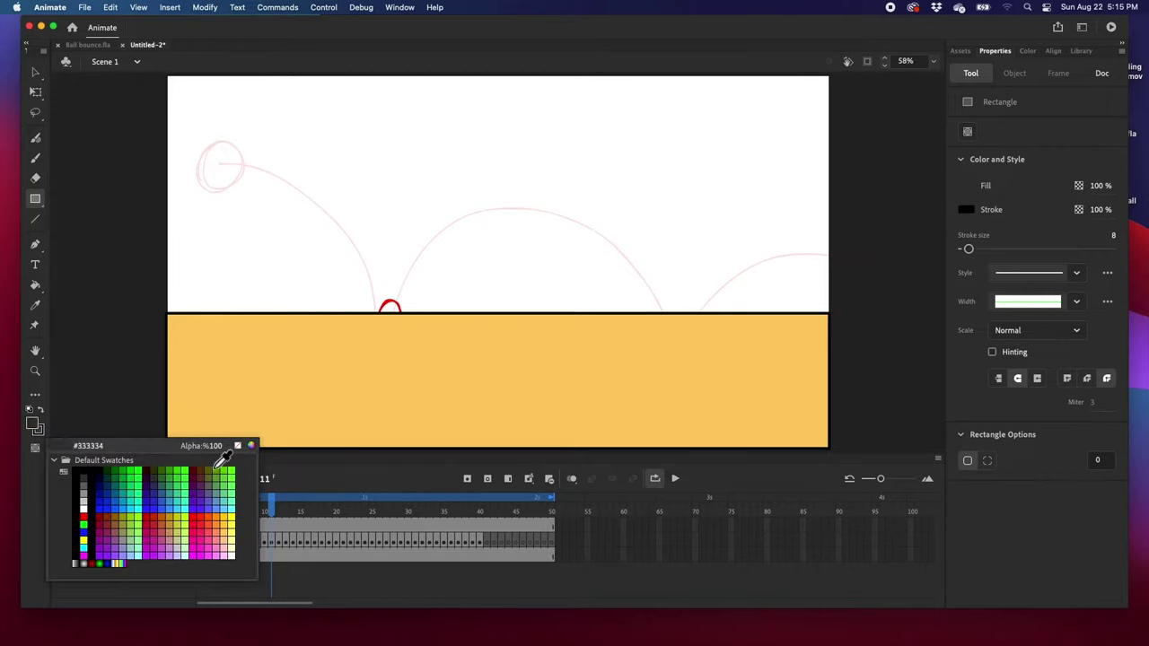
click(230, 504)
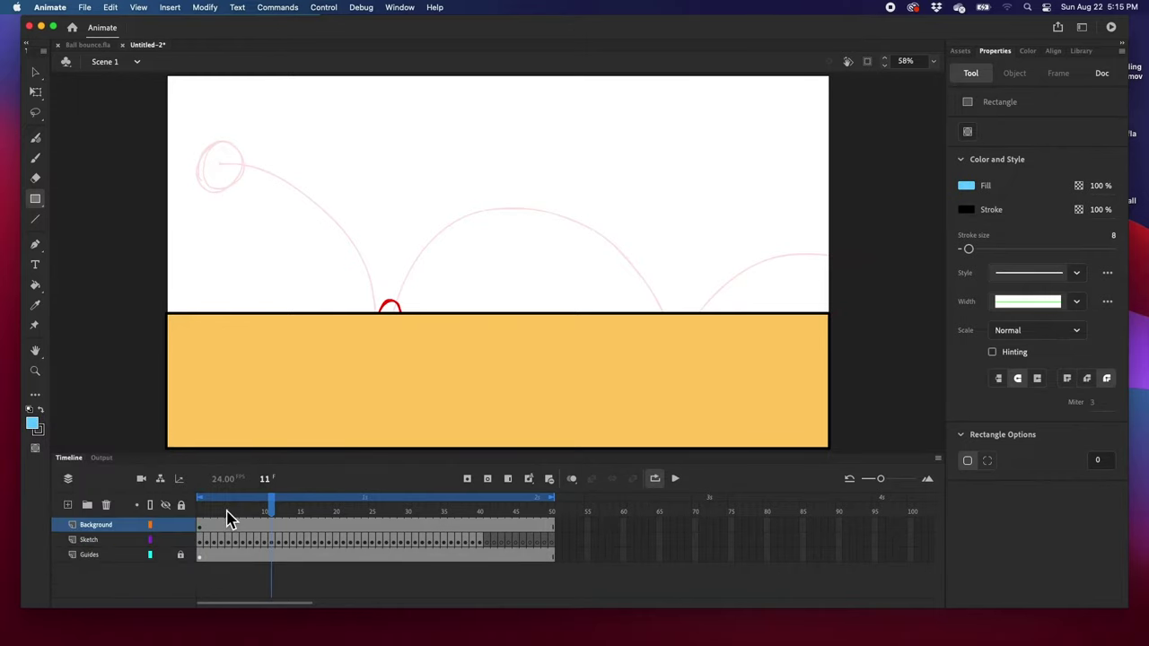
drag(173, 81, 835, 315)
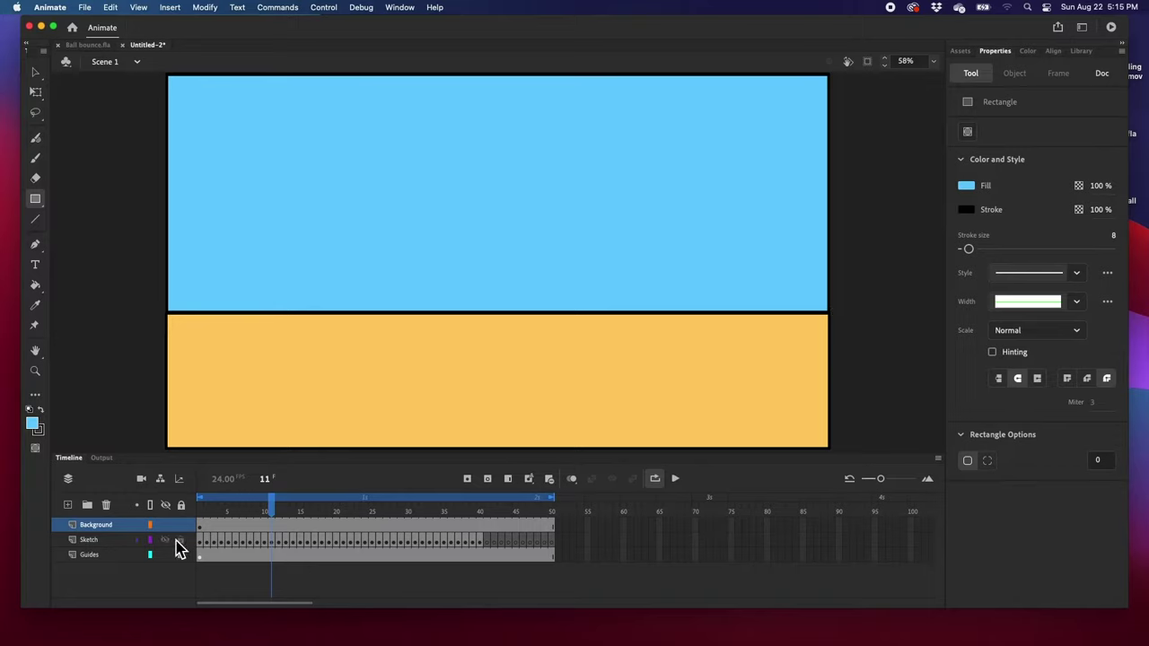
Move the Sketch layer above the Background layer and go to frame 2 with the Selection tool active.
click(221, 510)
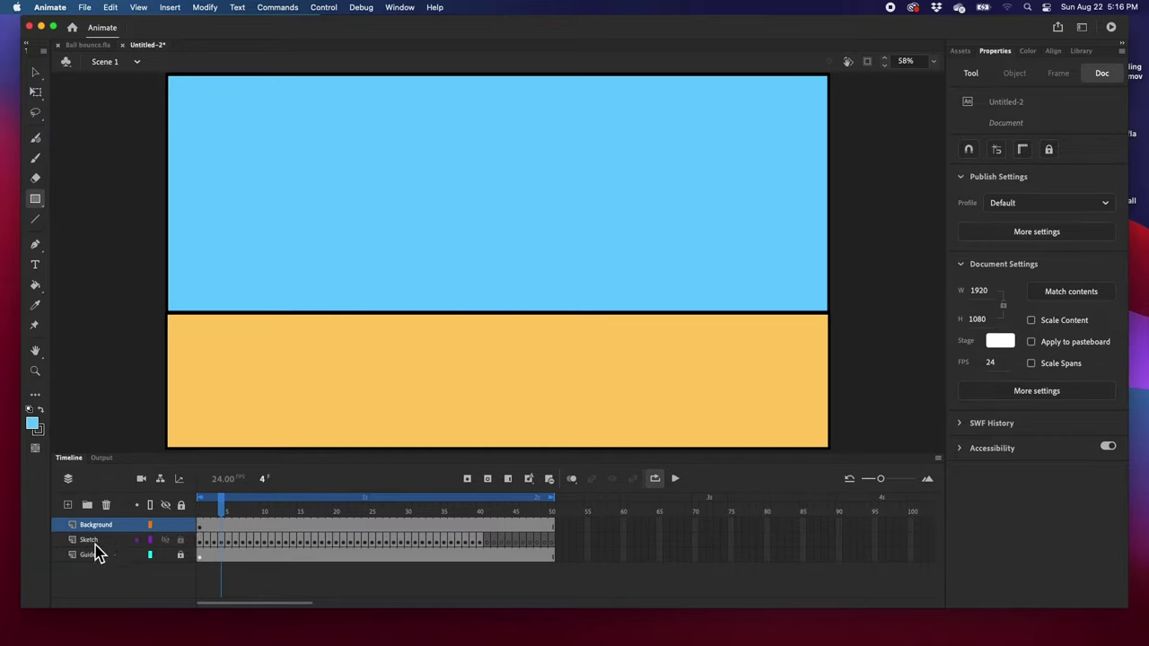
drag(93, 542, 90, 522)
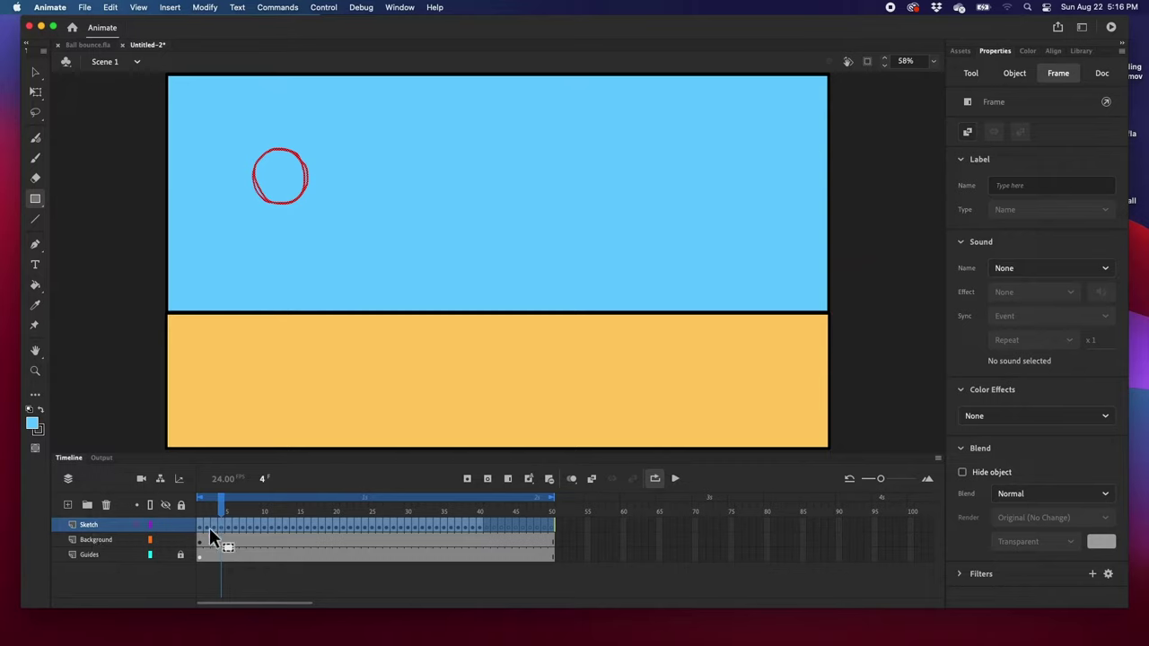
click(209, 520)
key(v)
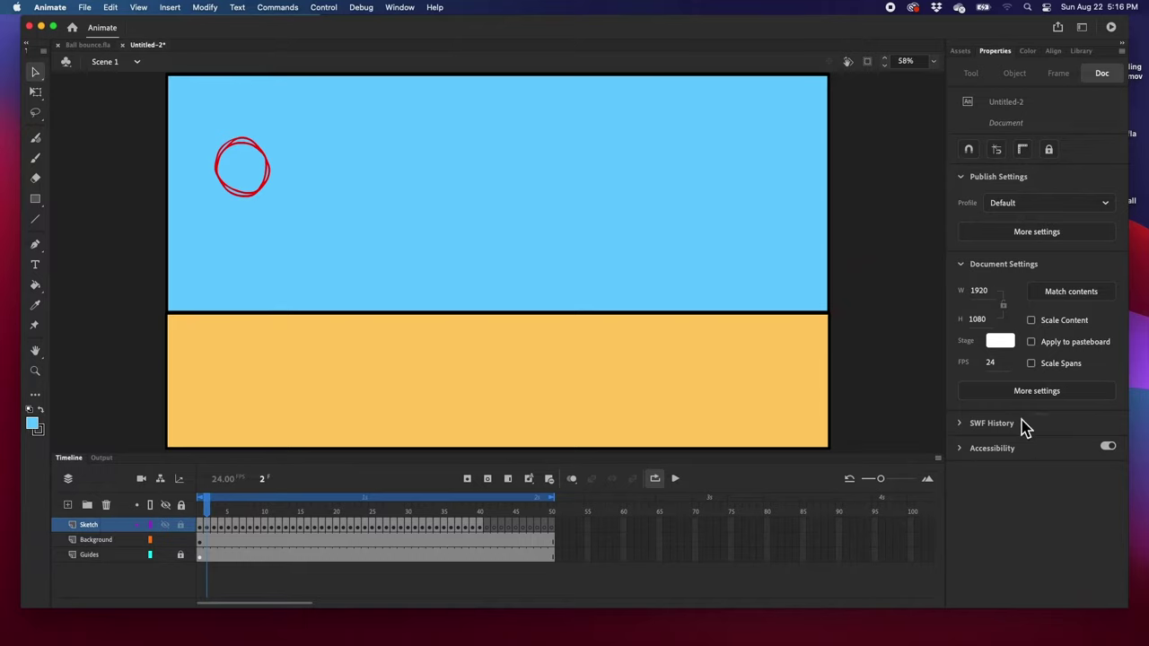
Apply an Alpha color effect of 30% to all frames of the Sketch layer.
click(93, 528)
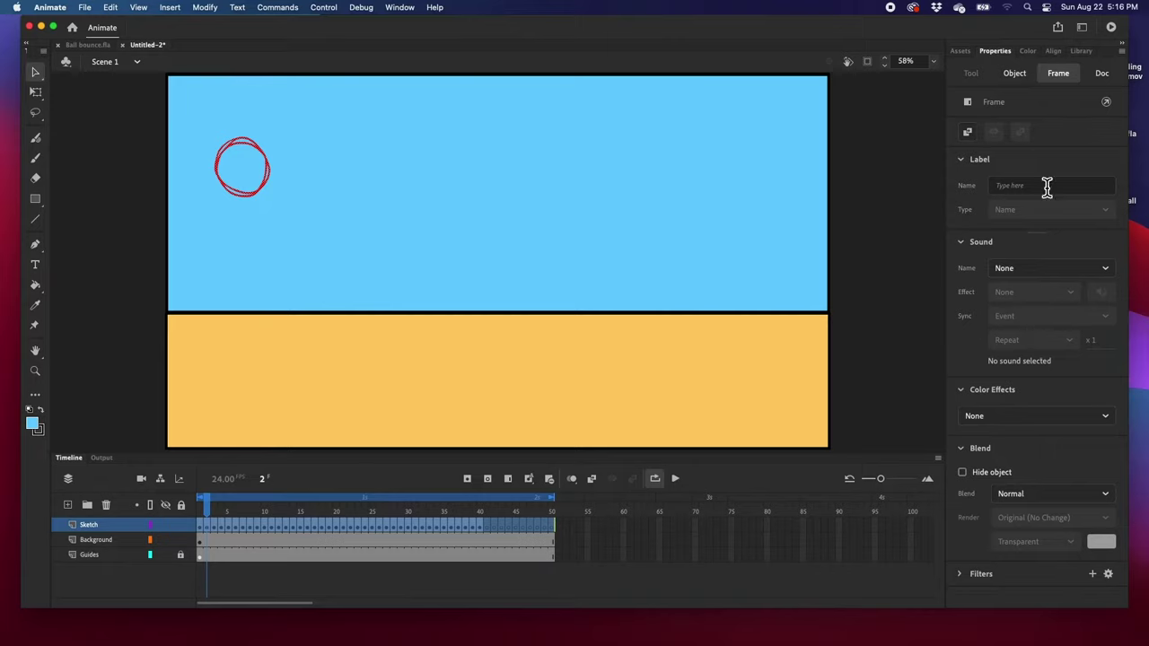
click(1020, 418)
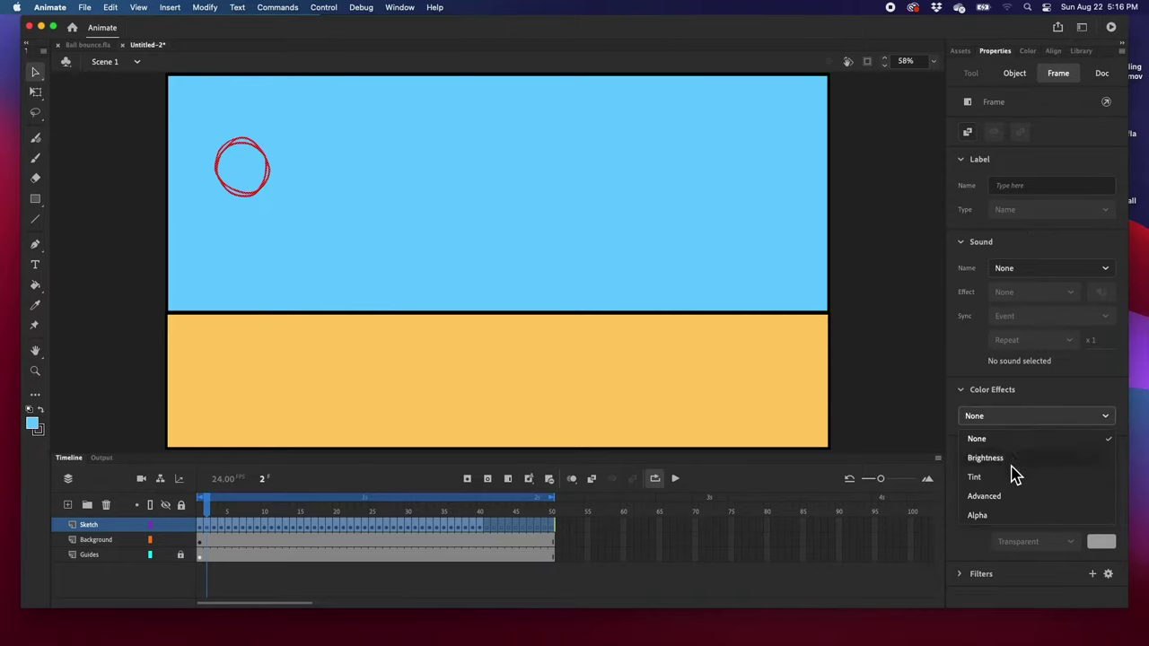
click(998, 517)
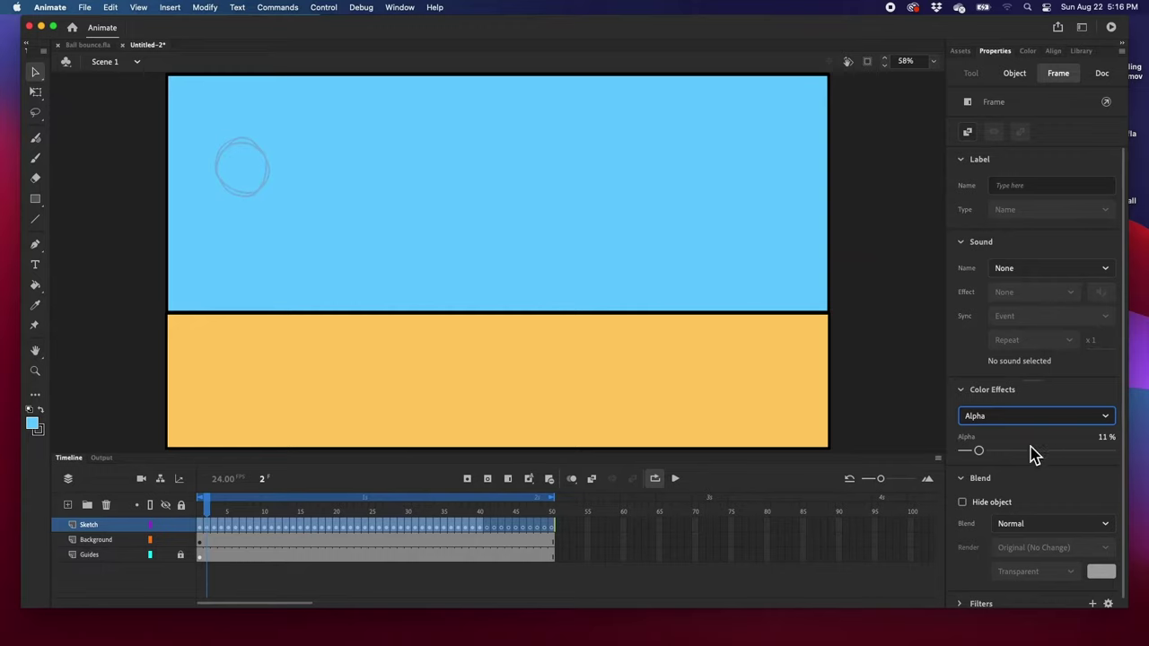
drag(978, 451, 1006, 456)
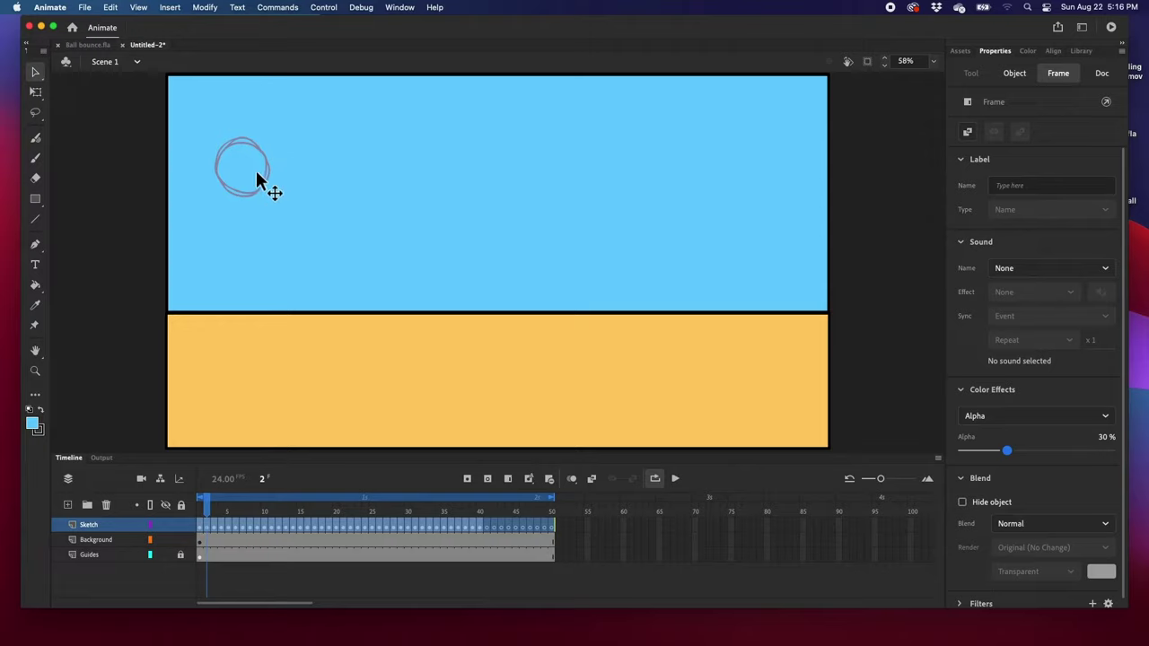
Return to frame 1 and add a new layer named Ball above the Sketch layer.
mouse_move(220, 508)
mouse_down()
mouse_move(498, 513)
mouse_move(222, 518)
mouse_move(457, 526)
mouse_move(206, 513)
mouse_move(398, 502)
mouse_move(243, 512)
mouse_move(429, 514)
mouse_move(200, 514)
mouse_up()
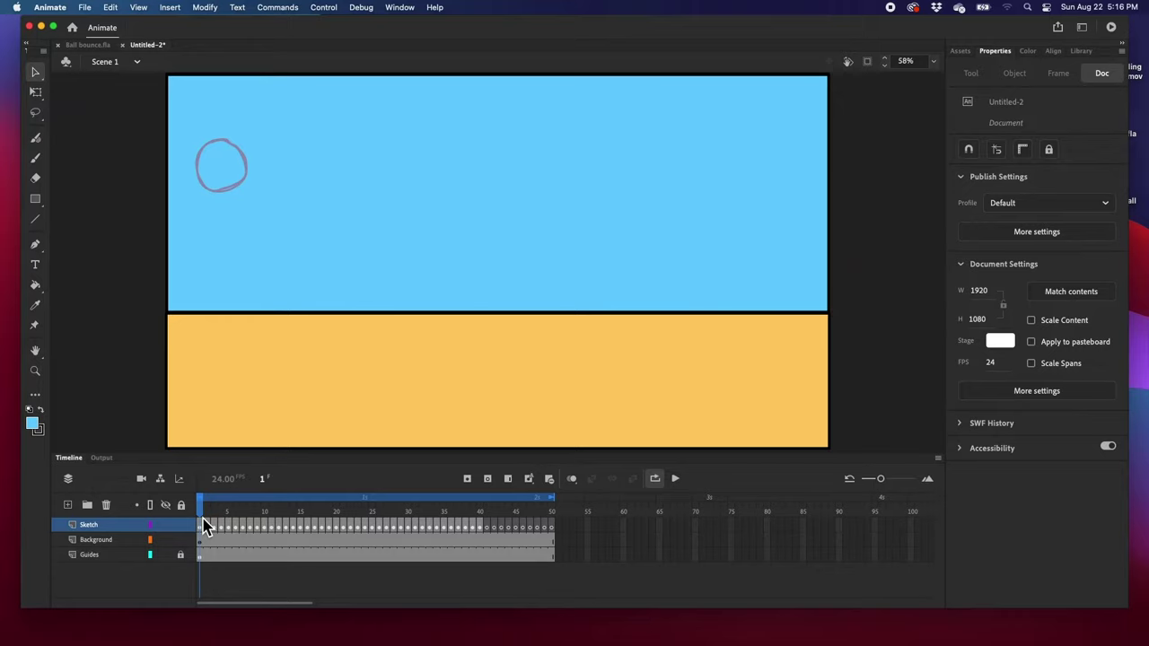
click(68, 504)
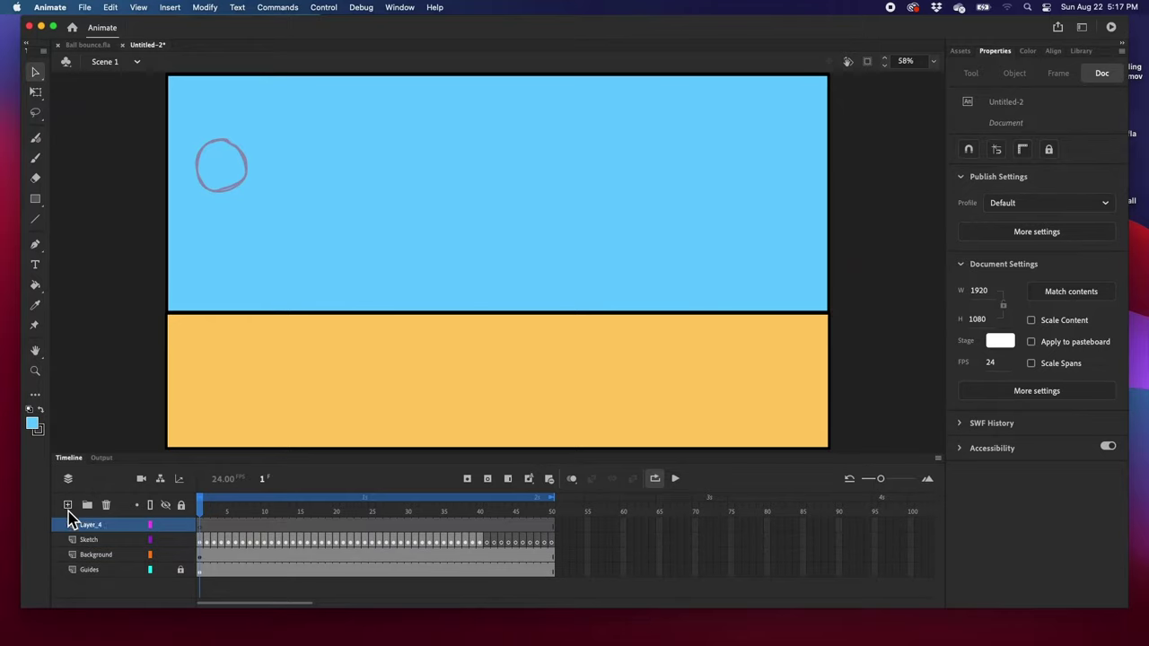
double_click(94, 525)
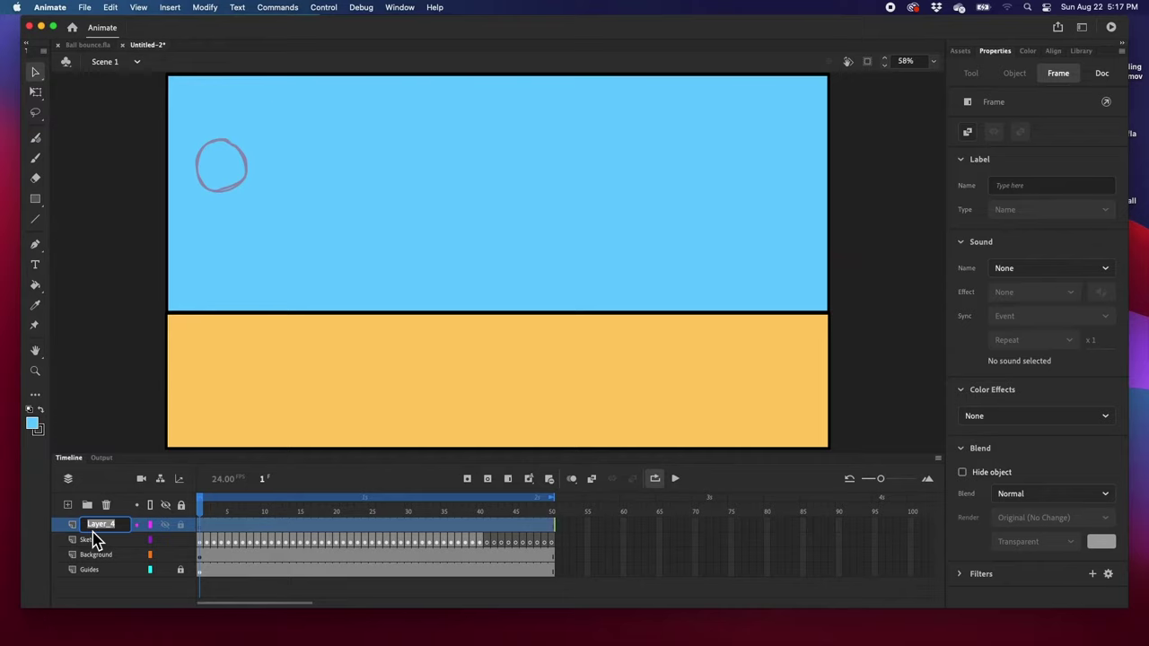
text(Ball)
key(Return)
Convert frames 1 to 50 of the Ball layer to blank keyframes.
click(587, 555)
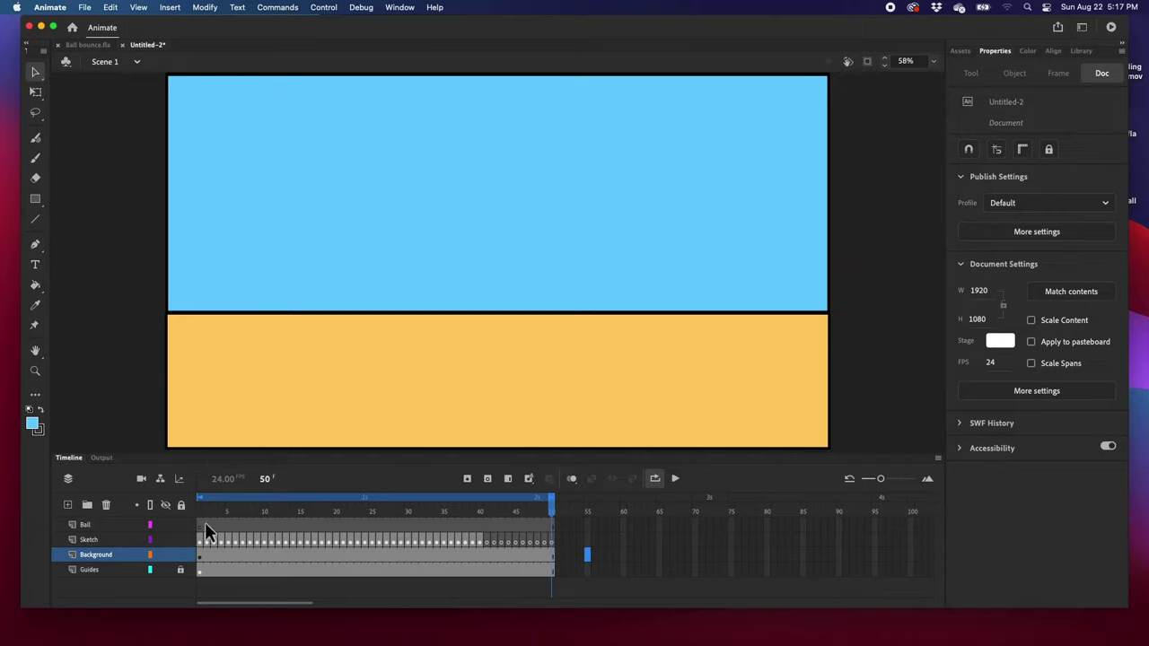
click(202, 529)
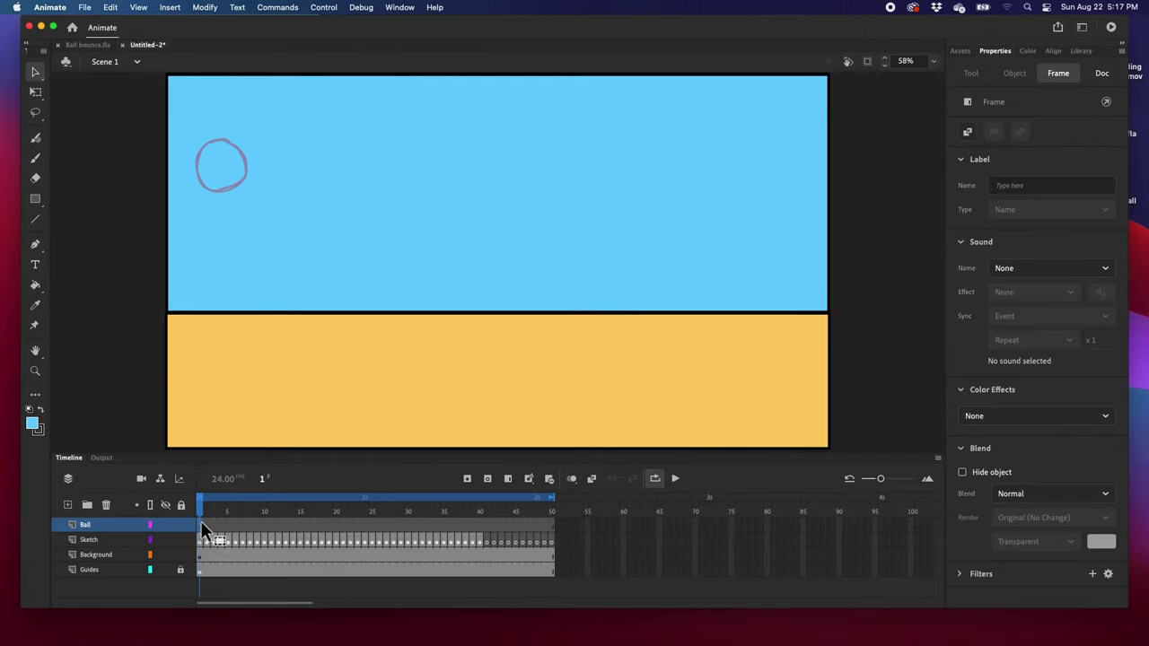
shift+click(551, 526)
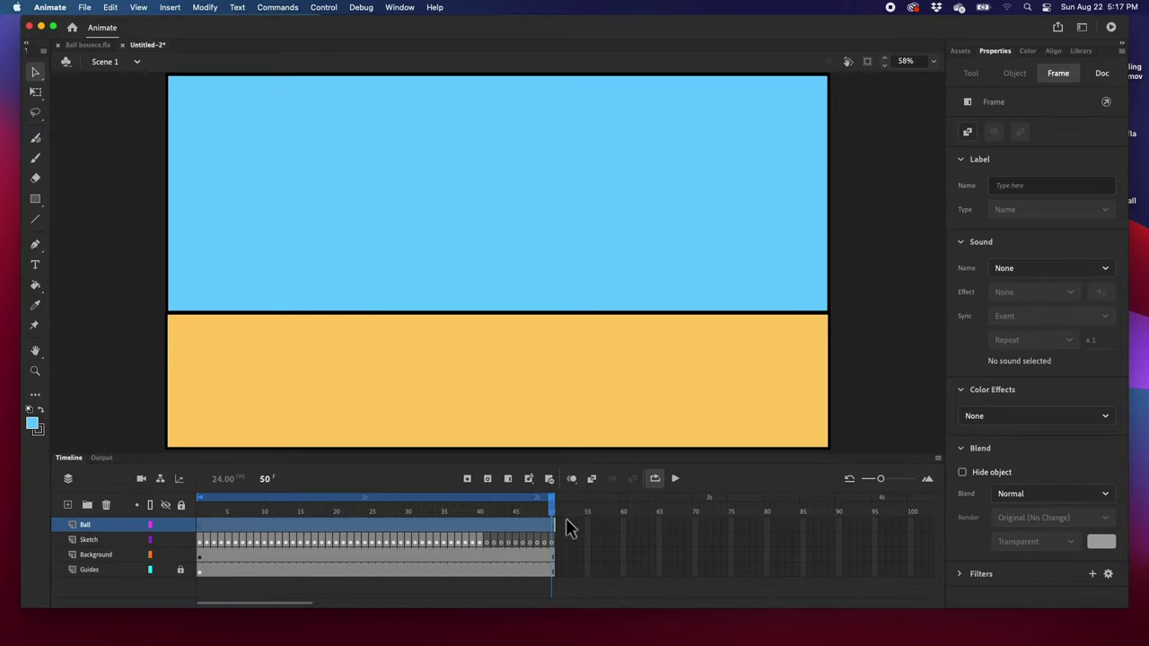
right_click(464, 527)
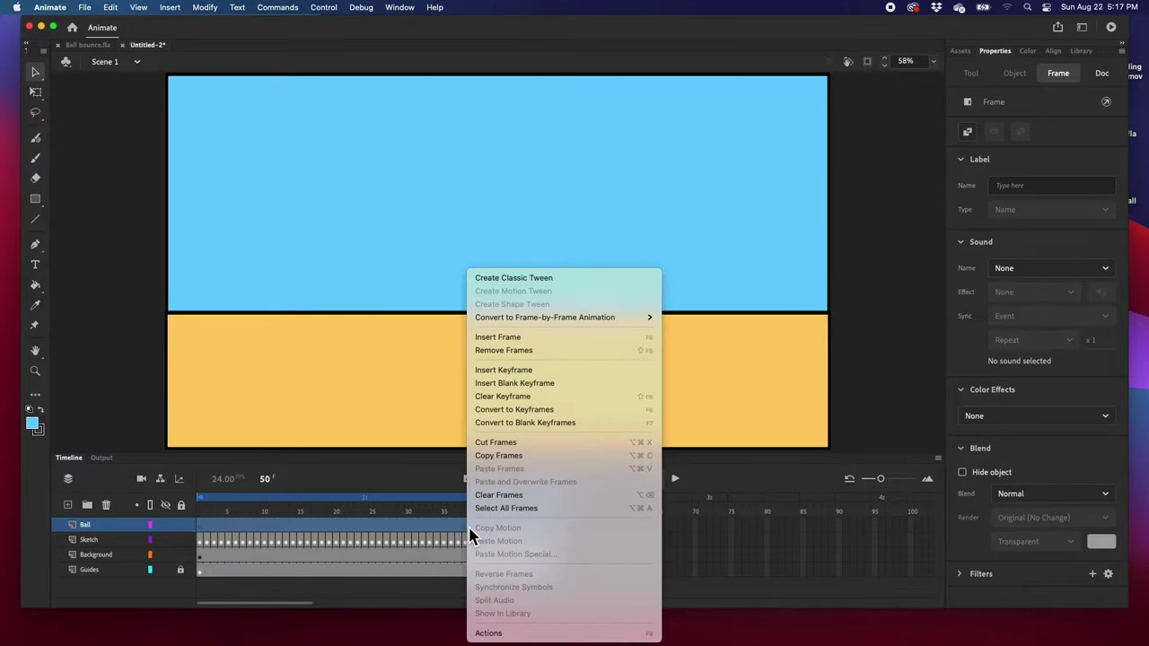
click(522, 423)
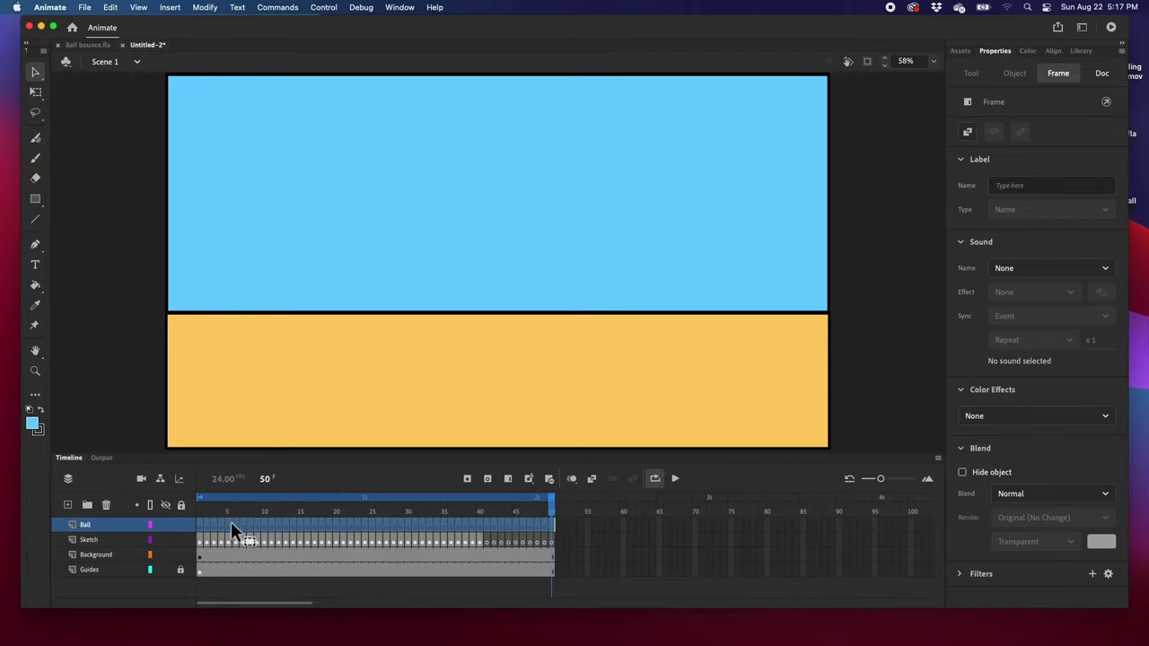
On frame 1 of the Ball layer, set up the Oval tool with a red fill and a black stroke.
mouse_move(206, 520)
mouse_down()
mouse_move(283, 509)
mouse_move(201, 523)
mouse_up()
click(200, 526)
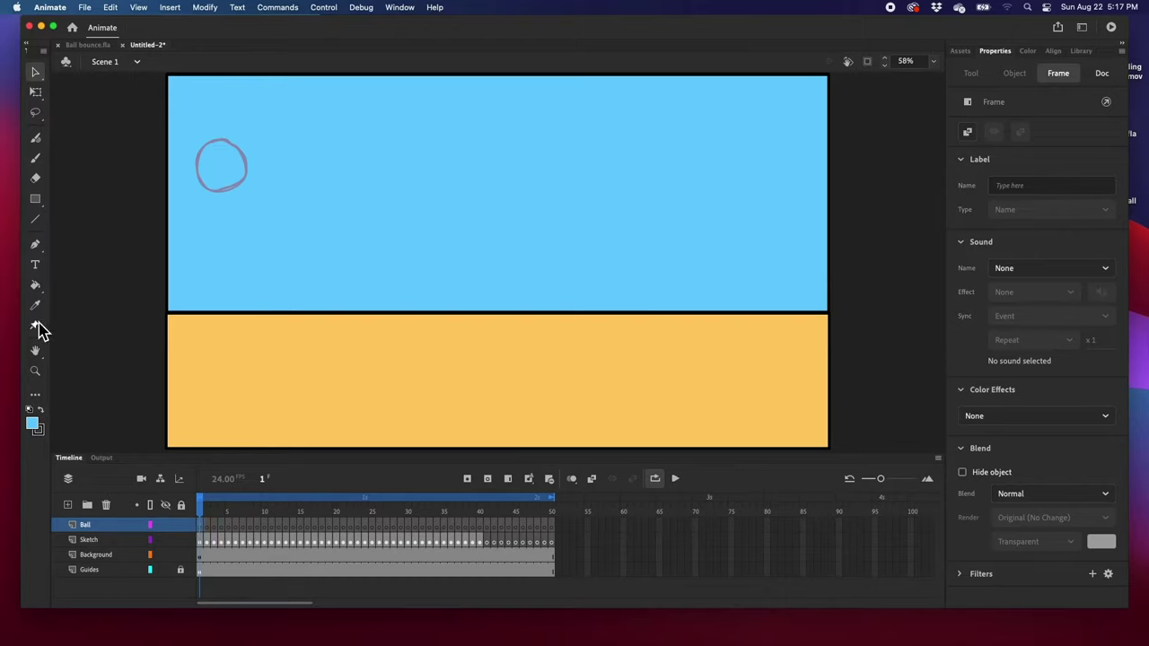
key(r)
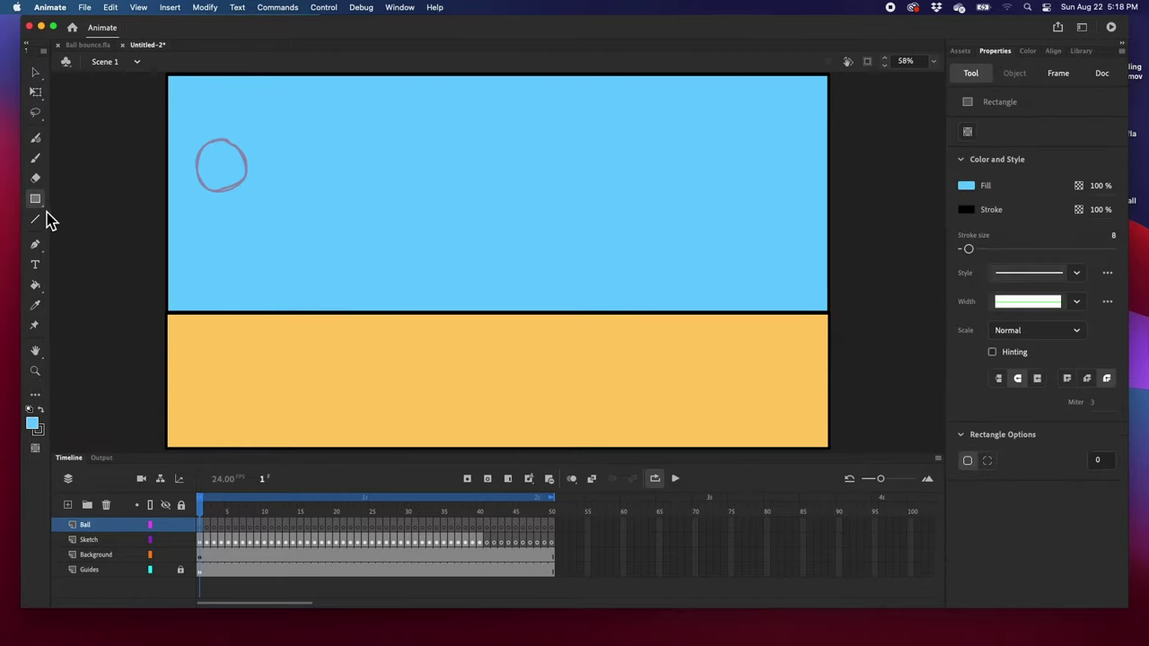
drag(37, 203, 96, 243)
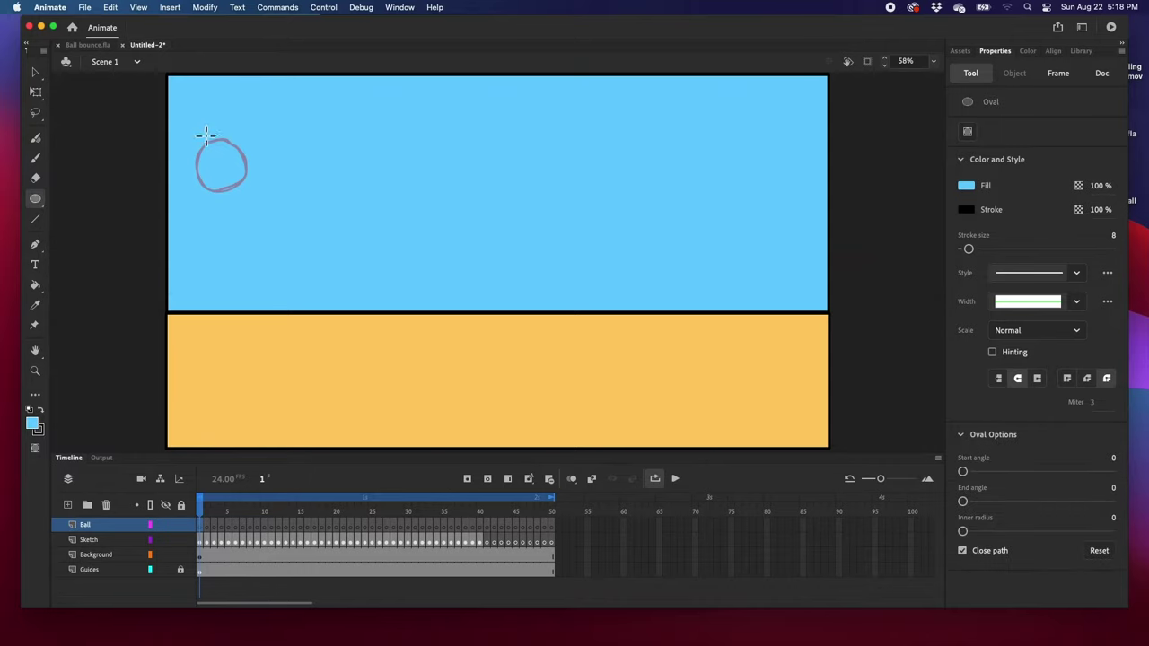
click(34, 423)
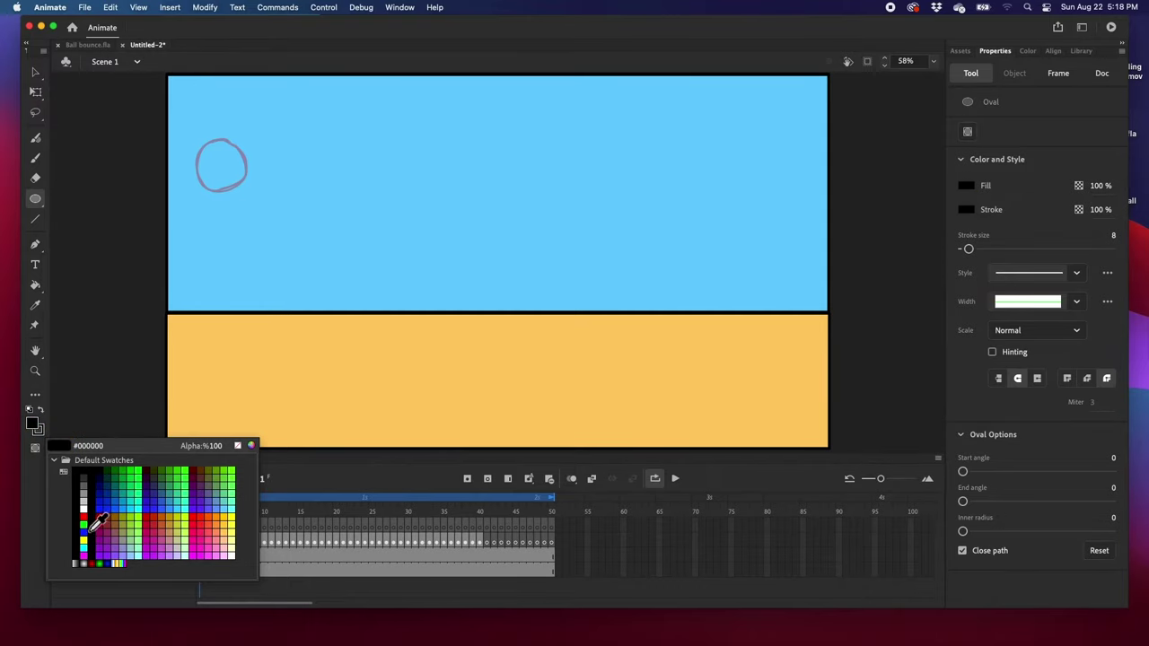
click(84, 517)
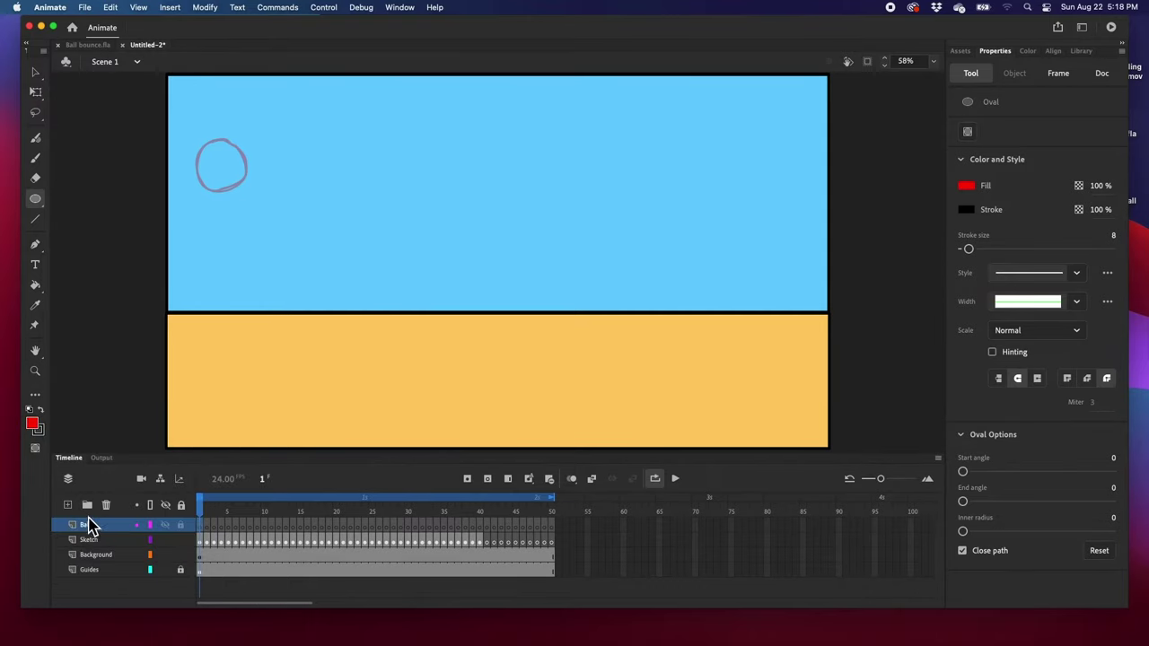
click(40, 435)
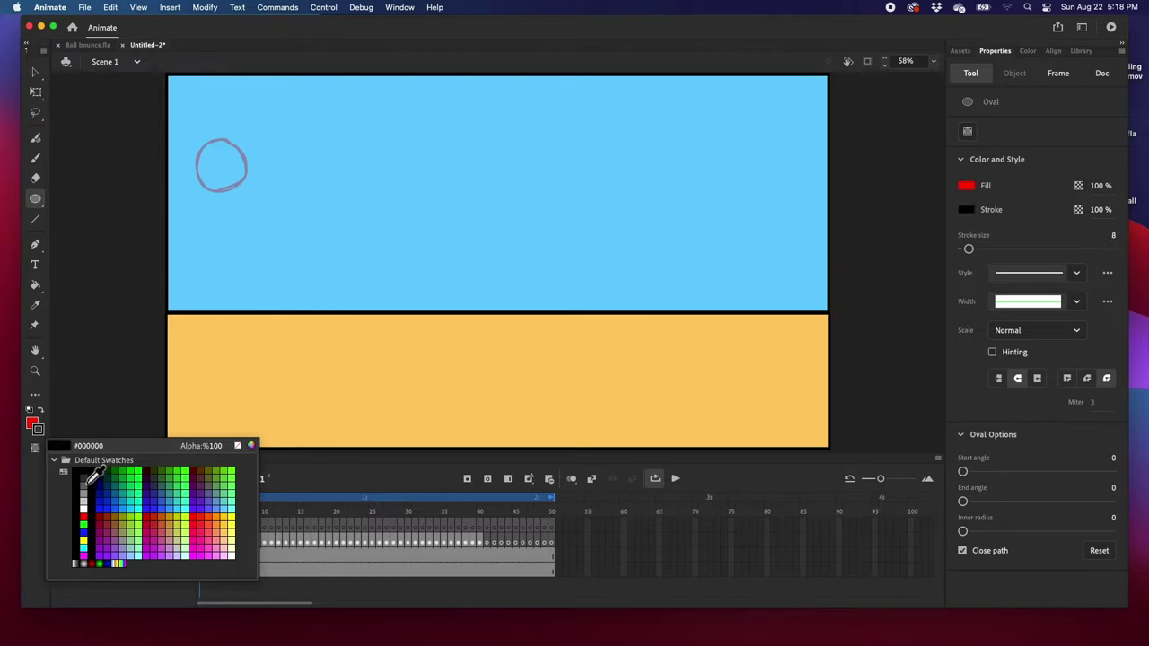
click(86, 479)
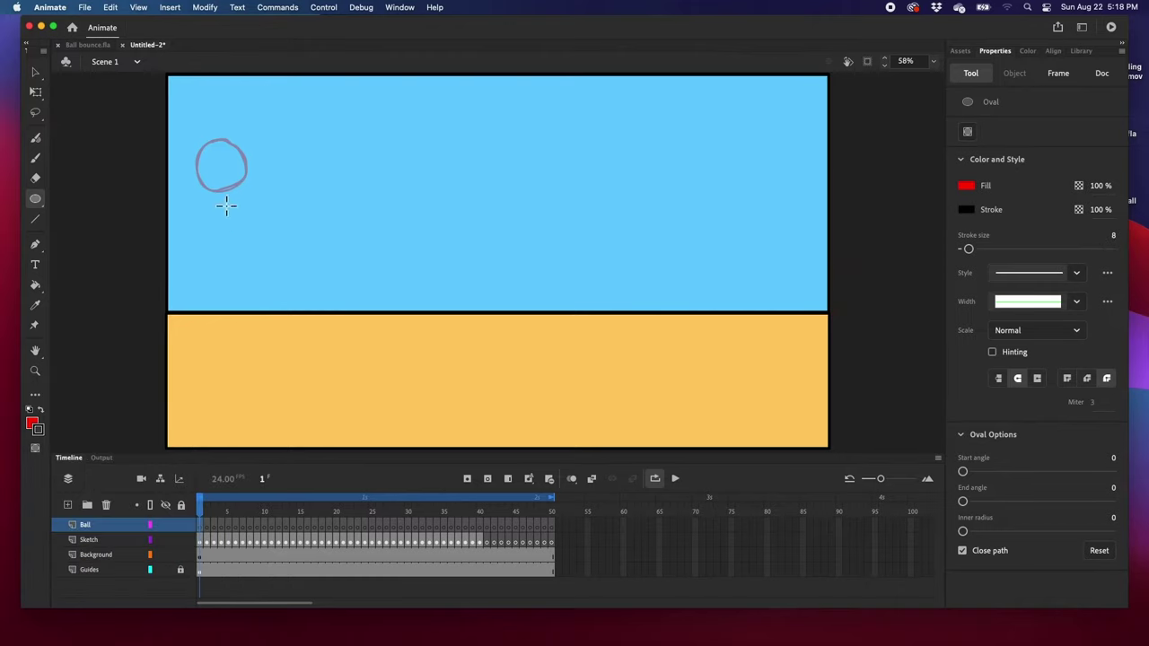
Draw a red circle with a black outline over the sketched ball on frame 1, undoing the trial oval first.
drag(331, 145, 501, 224)
key(super+z)
drag(197, 146, 255, 194)
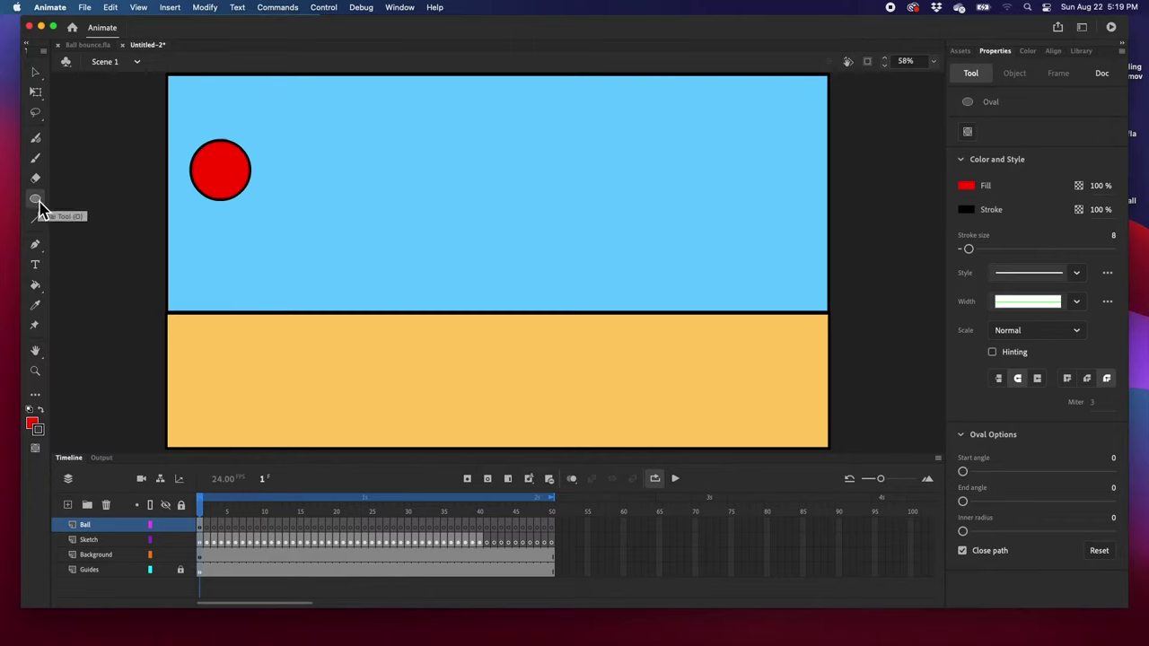
Add a small white oval highlight without a stroke near the upper left of the red ball.
click(41, 432)
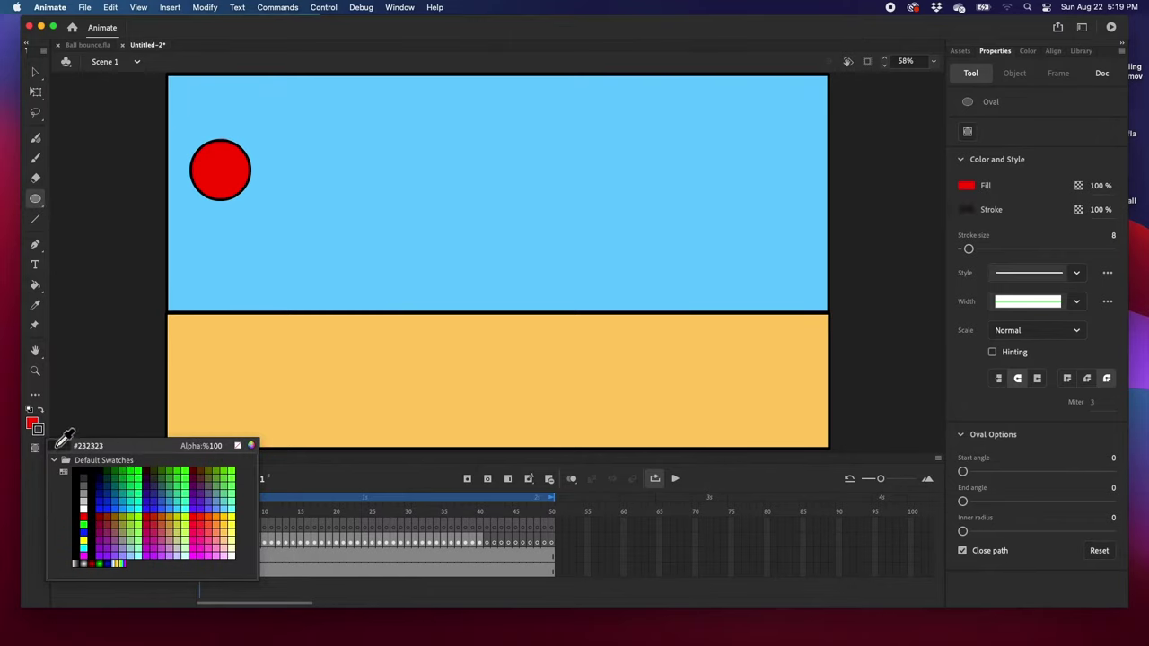
click(241, 449)
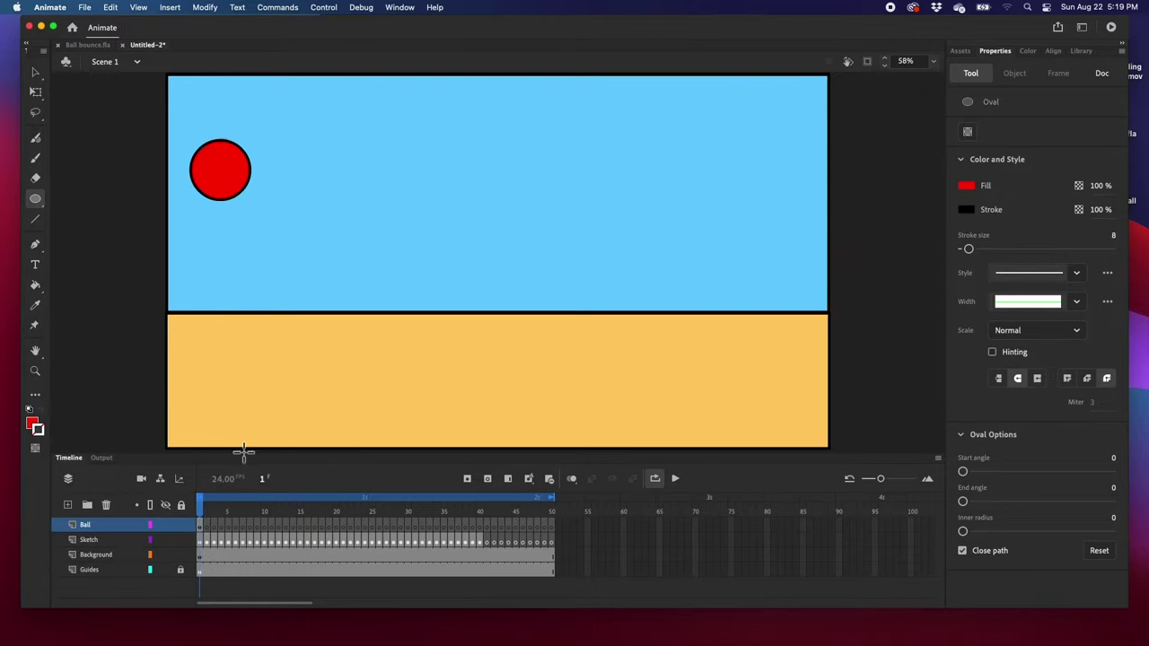
click(32, 424)
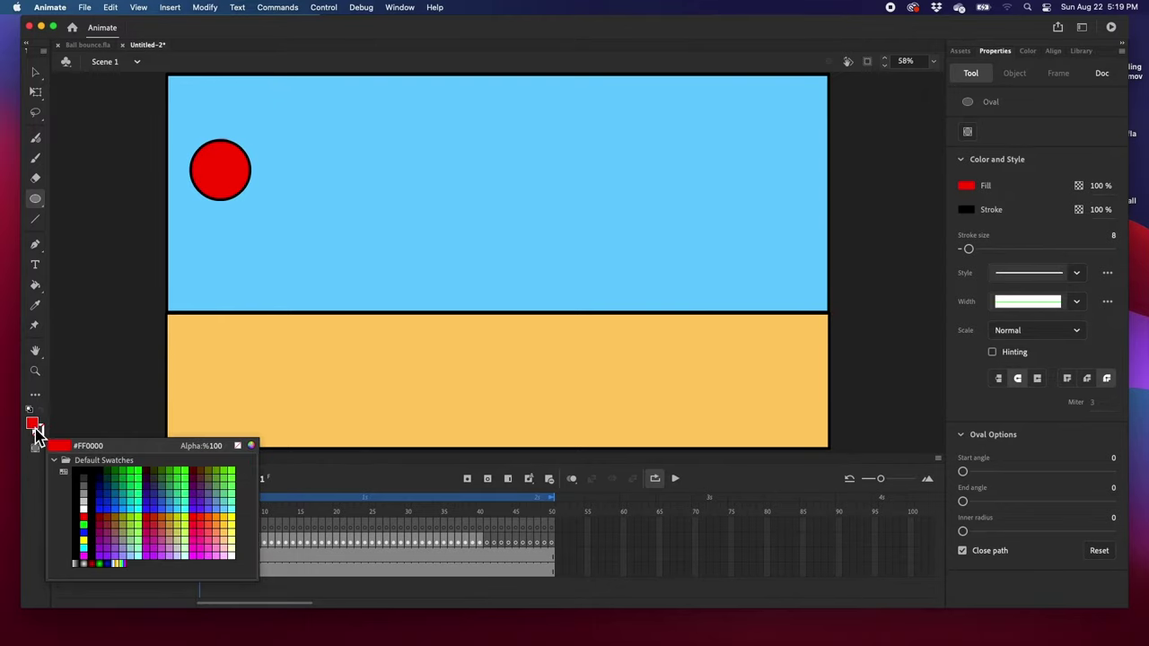
click(85, 508)
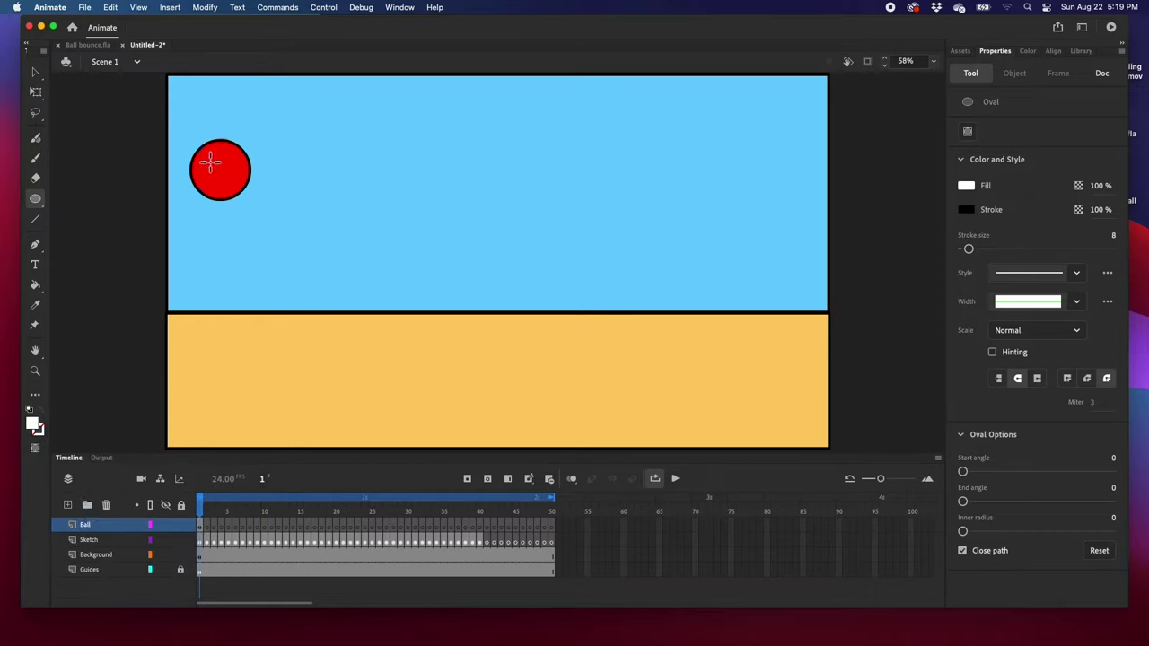
drag(208, 159, 210, 163)
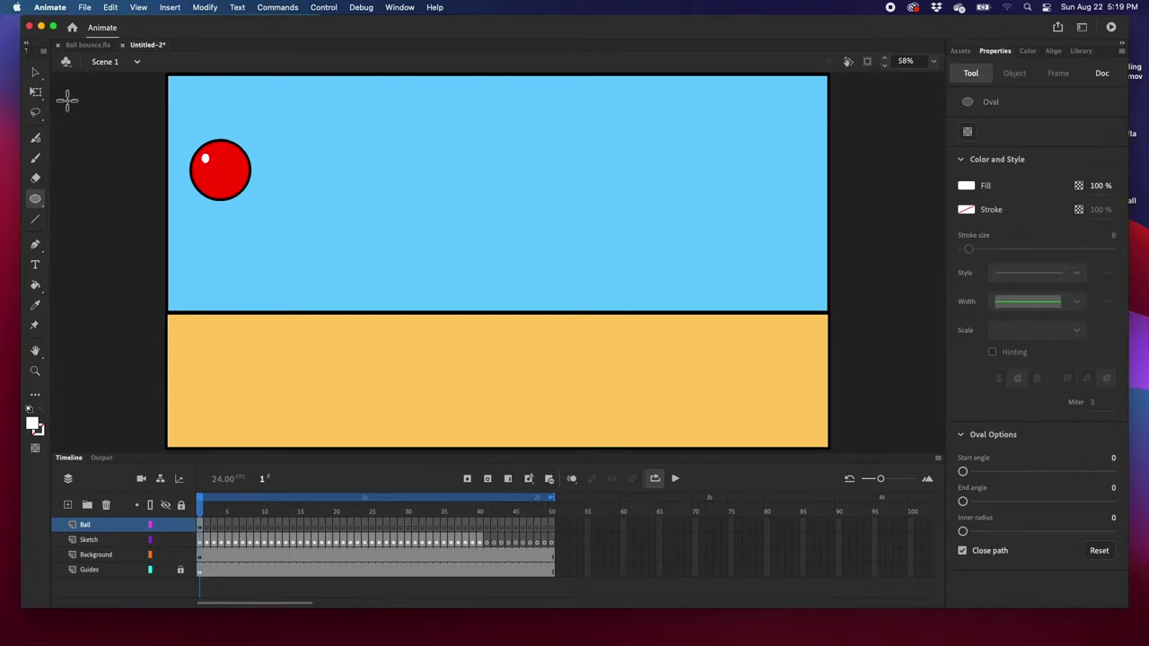
Scale the whole ball on frame 1 of the Ball layer to about 145 px wide to match the sketched circle, and deselect it.
click(35, 72)
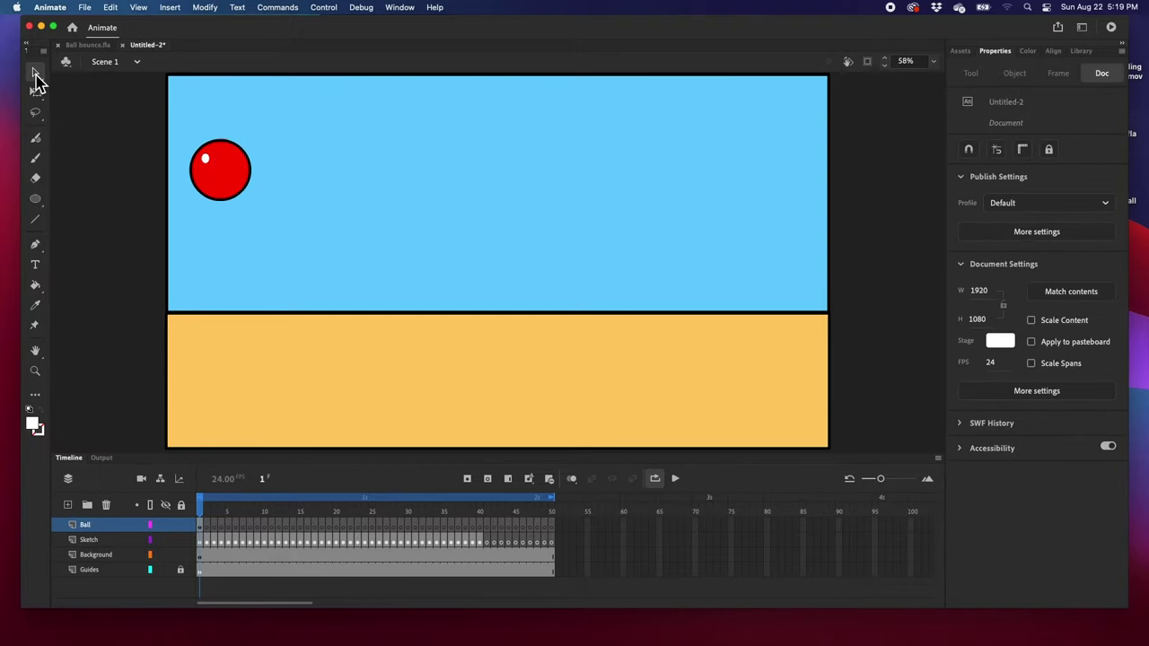
click(95, 541)
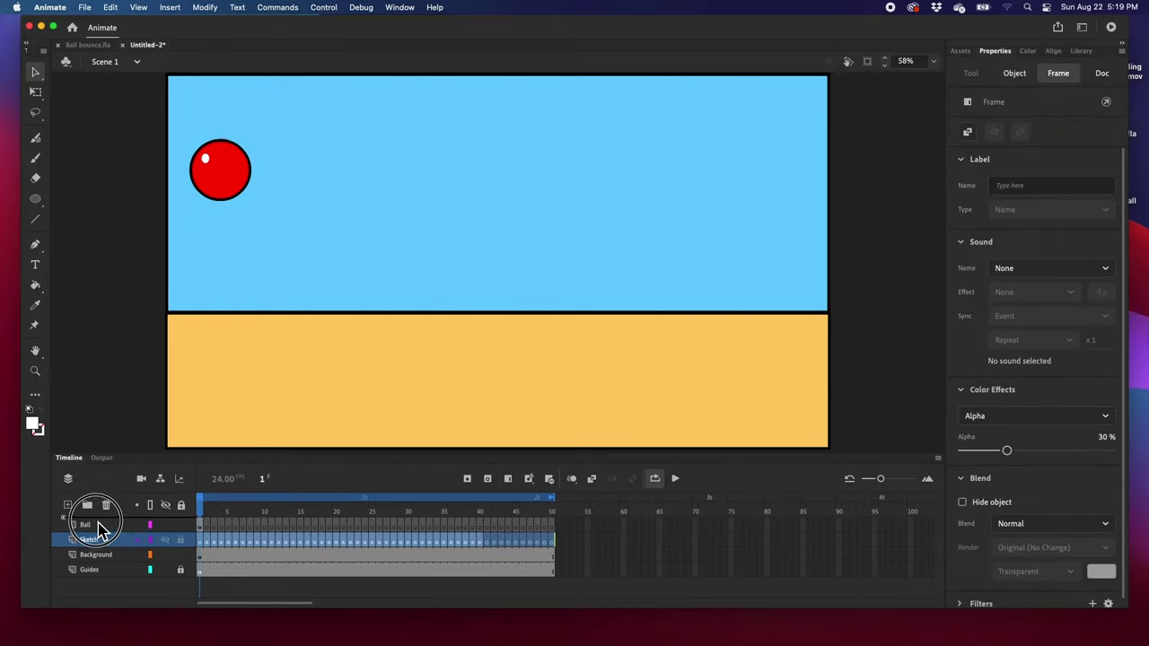
click(85, 524)
key(q)
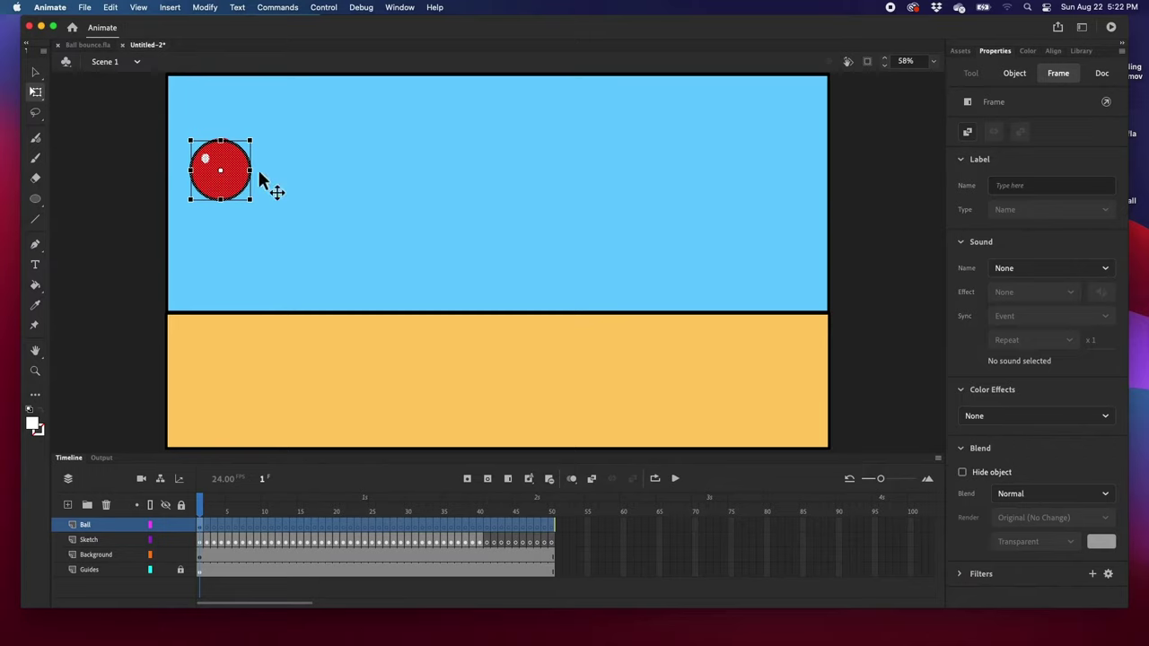
drag(257, 206, 230, 169)
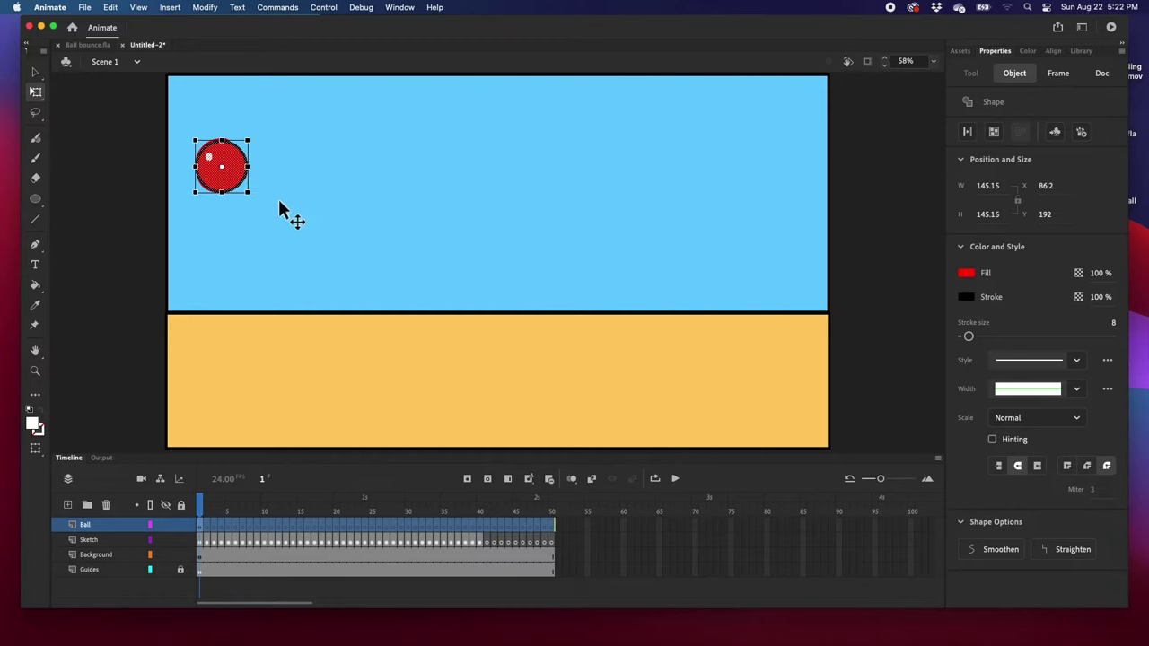
click(336, 241)
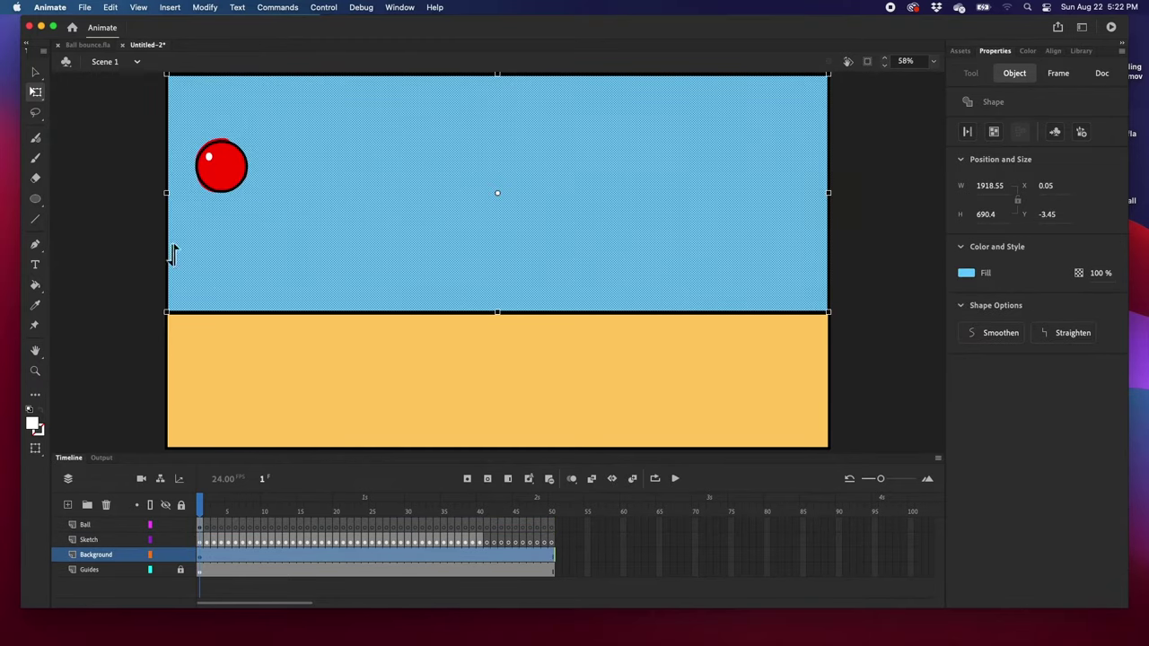
click(149, 264)
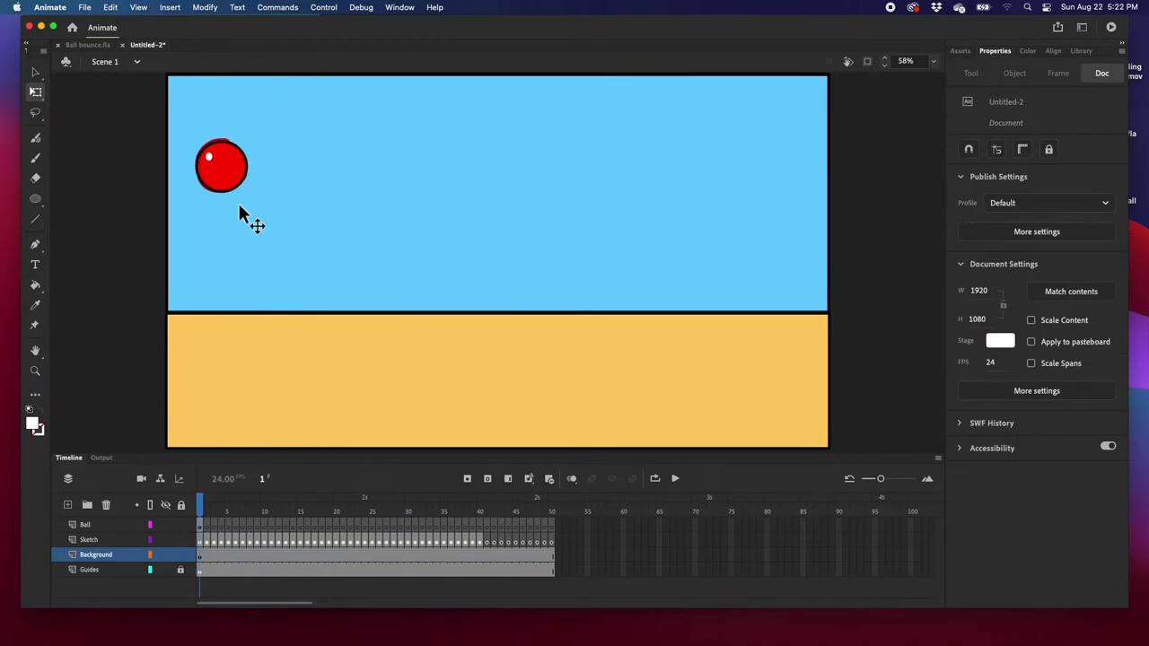
Paste the ball into frames 2 and 3 of the Ball layer, aligning each copy with its sketch, frame 3 at about X 193, Y 208.
click(208, 527)
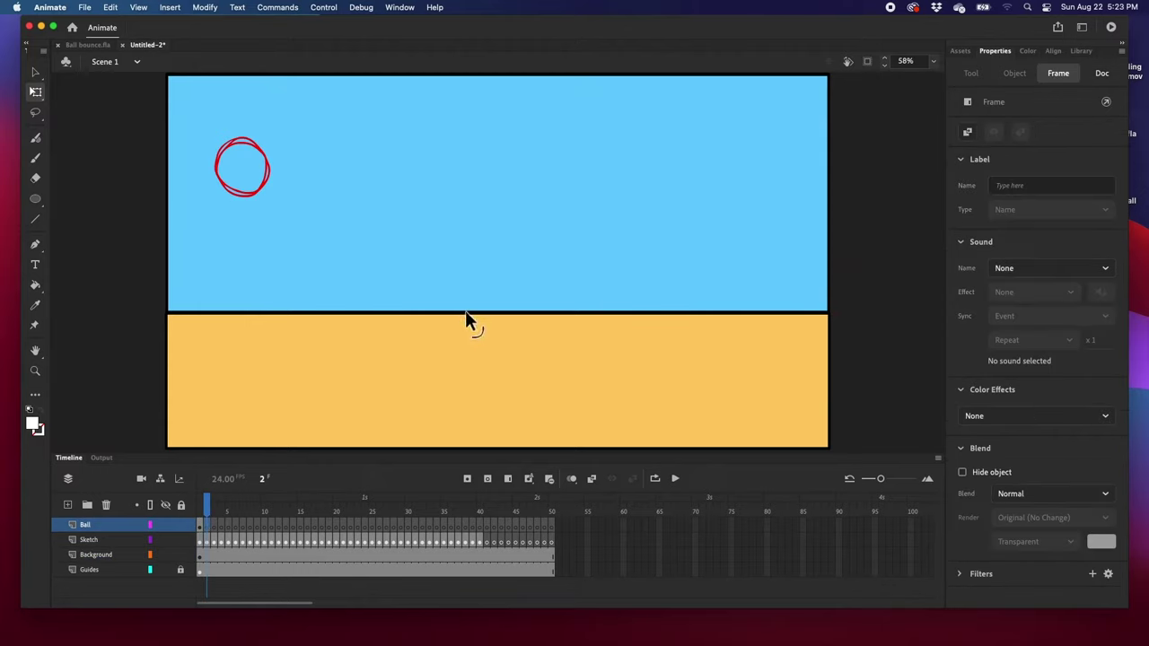
key(super+v)
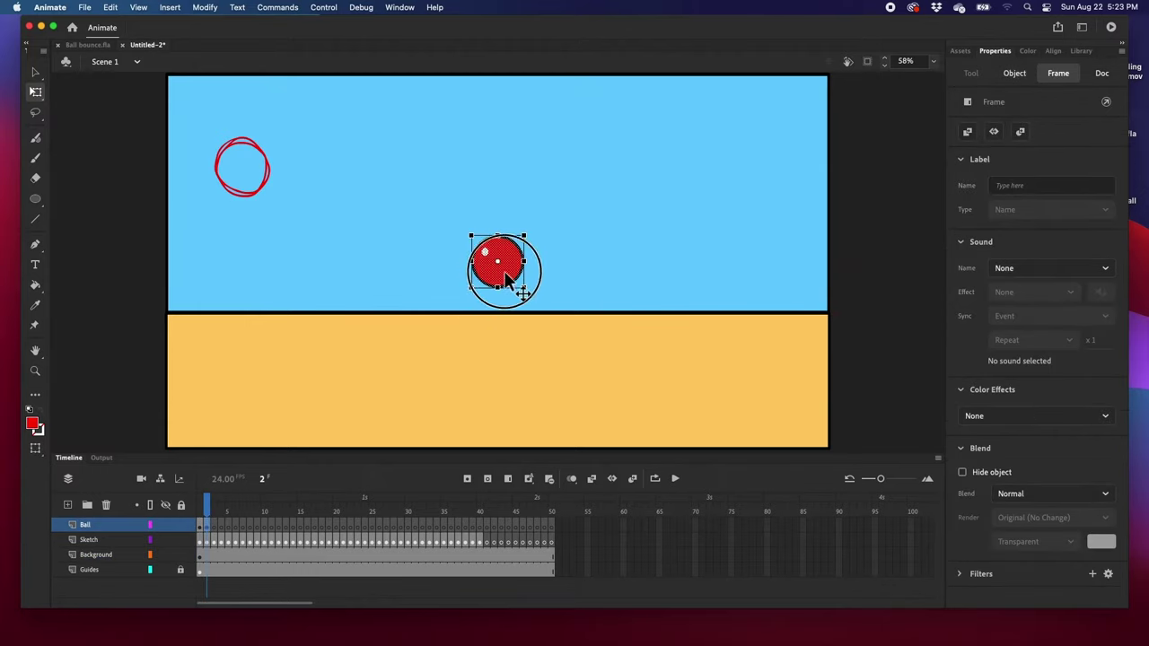
mouse_move(505, 281)
mouse_down()
mouse_move(249, 191)
mouse_move(251, 178)
mouse_up()
click(217, 526)
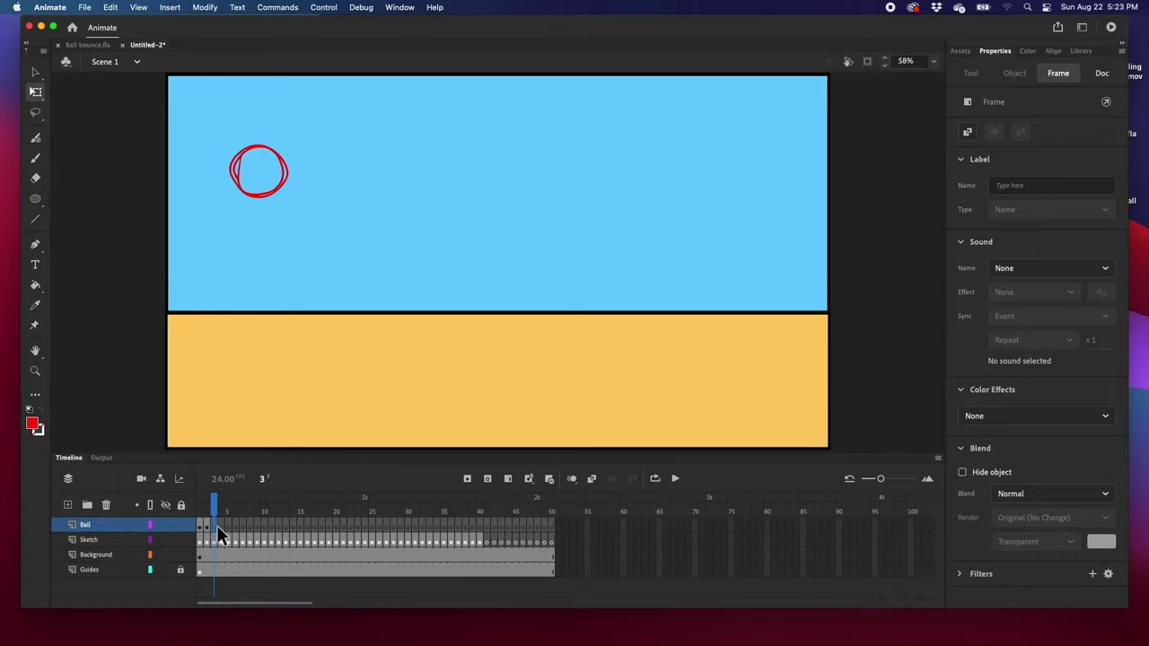
key(F6)
drag(492, 266, 268, 187)
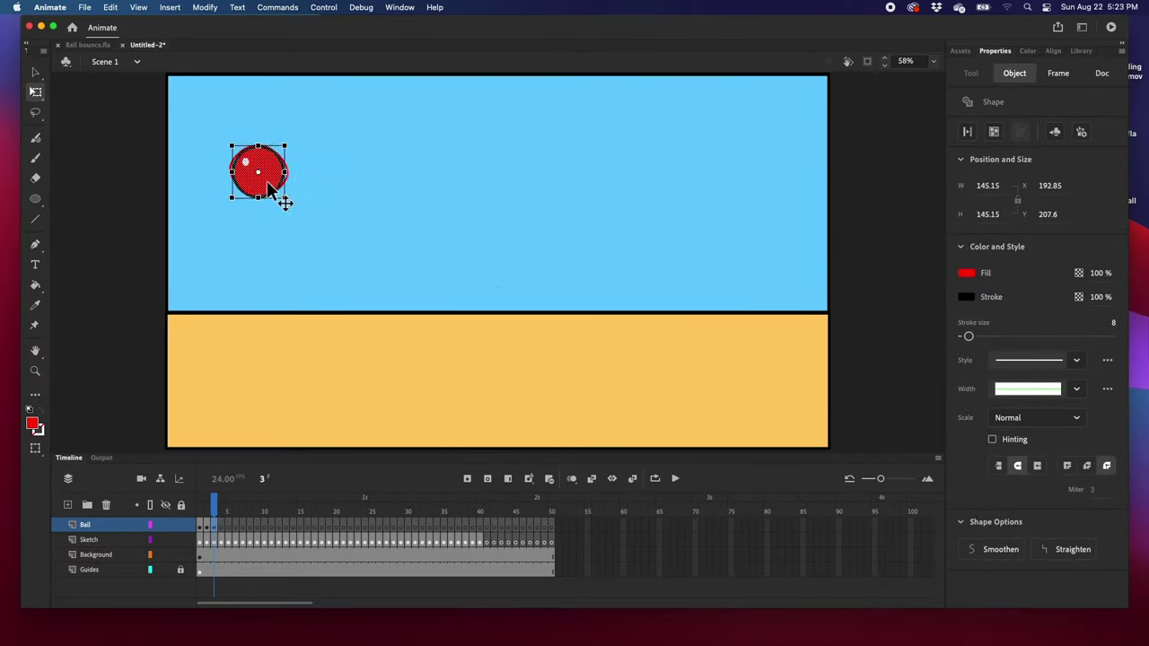
Paste the ball over the sketches on frames 4 and 5, at about X 254, Y 223 and X 363, Y 300.
click(222, 527)
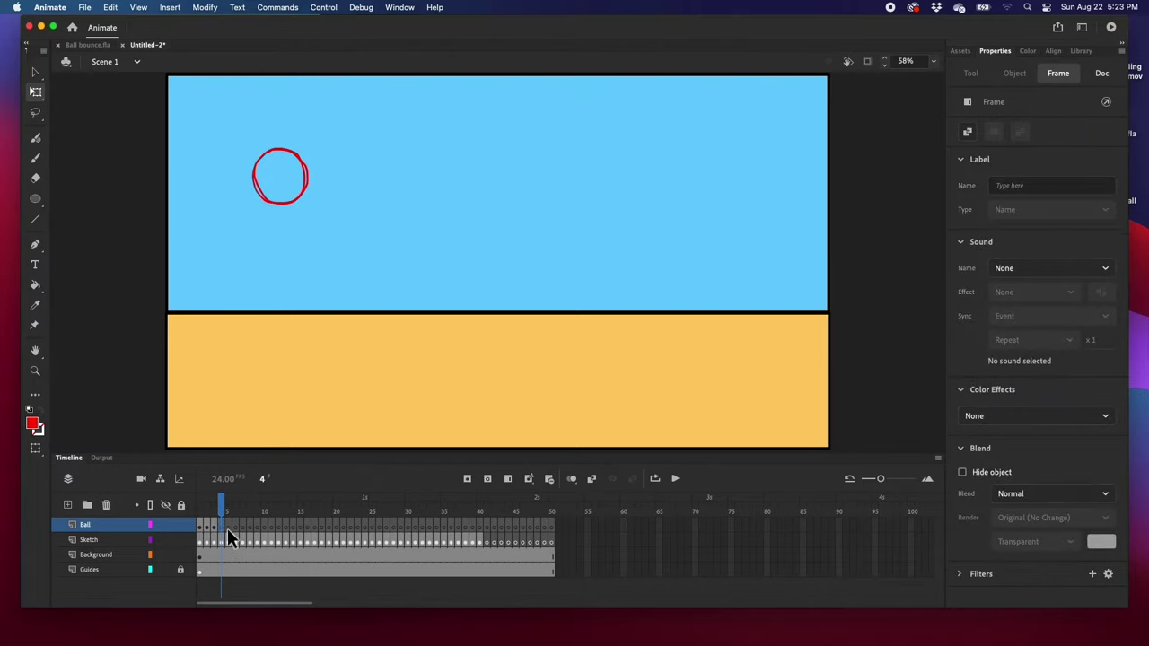
key(F6)
drag(523, 290, 294, 196)
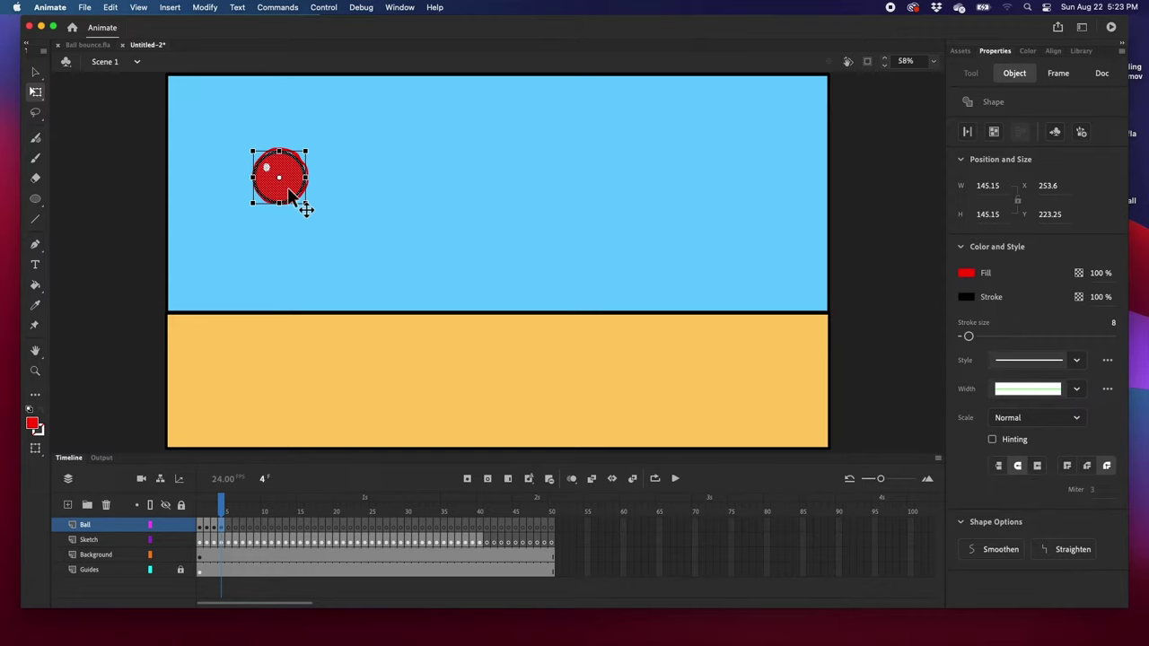
click(232, 525)
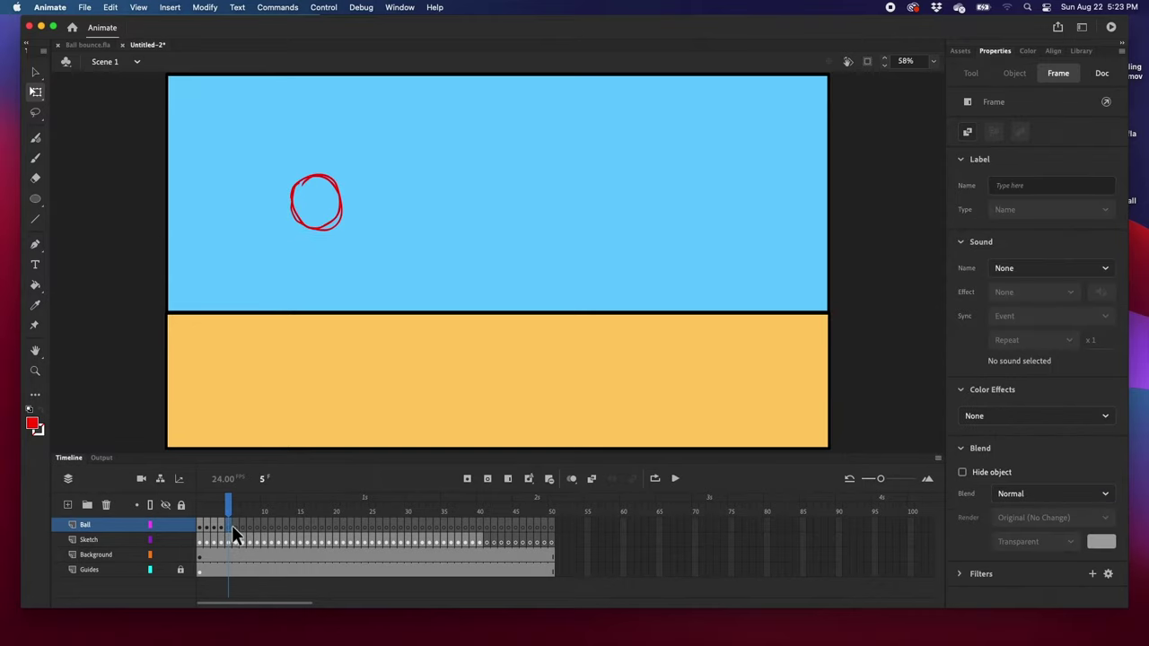
click(221, 526)
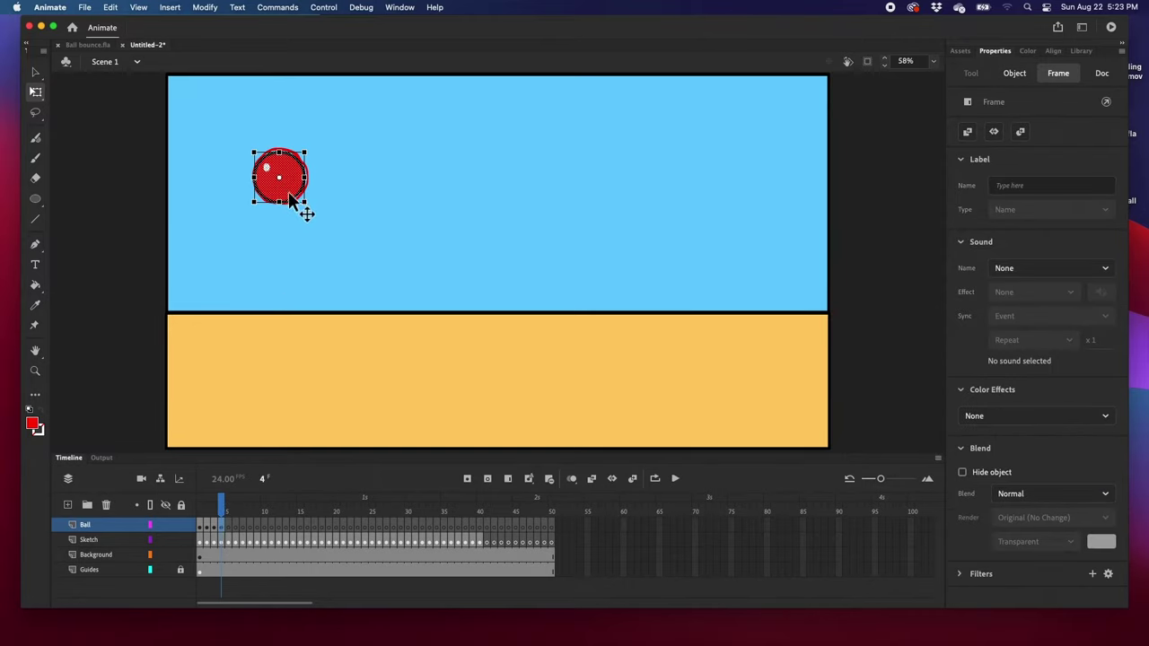
click(229, 525)
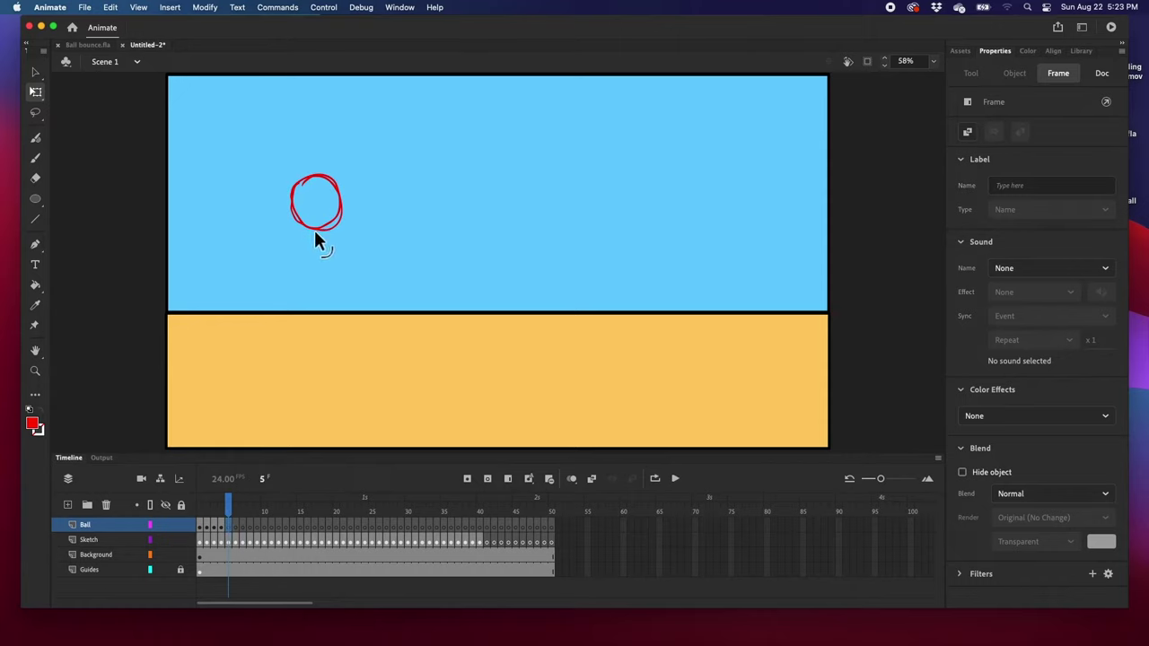
key(super+shift+v)
drag(293, 191, 325, 219)
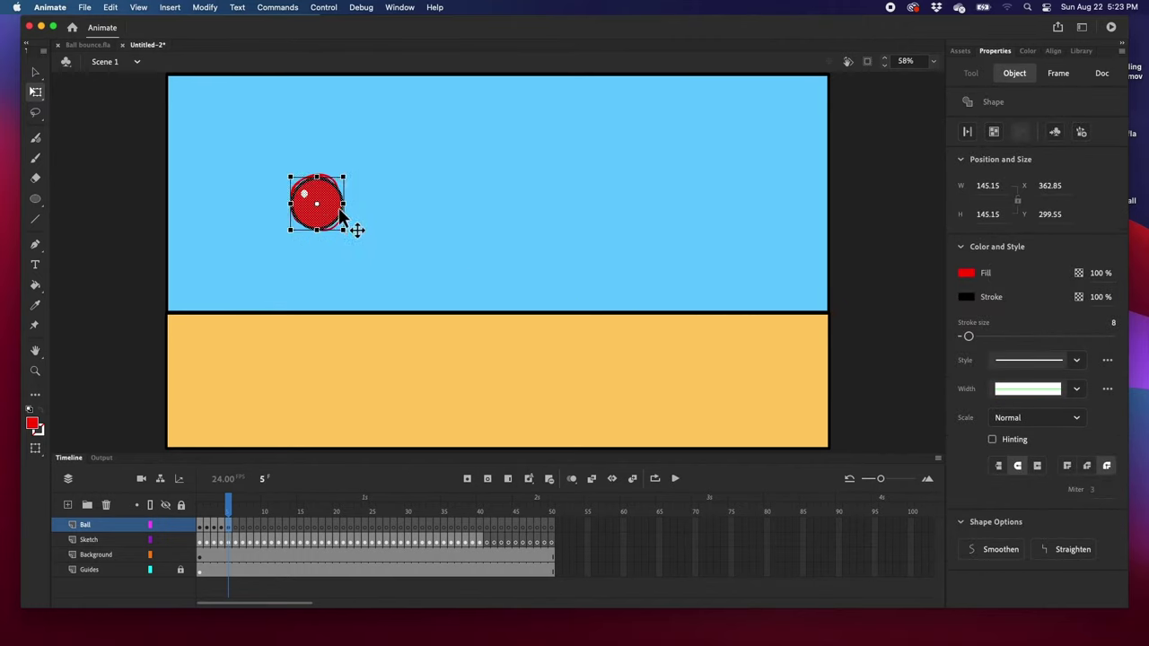
Paste the ball into frame 6 and place it over the sketch at about X 446, Y 378.
click(235, 525)
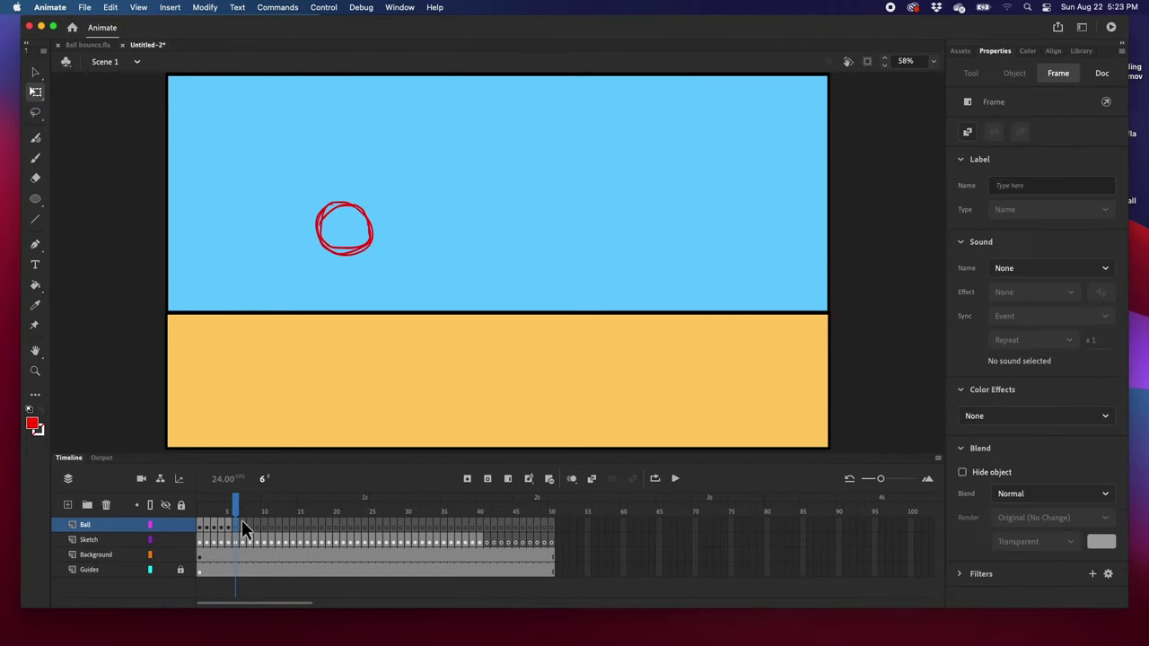
key(F6)
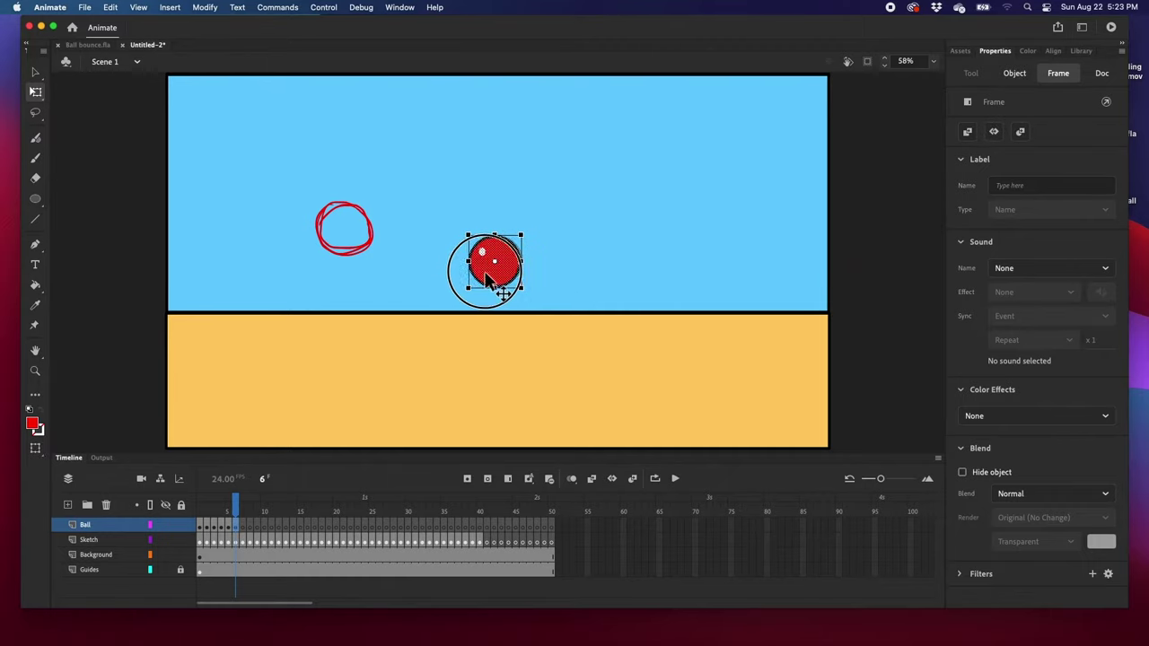
drag(489, 265, 342, 252)
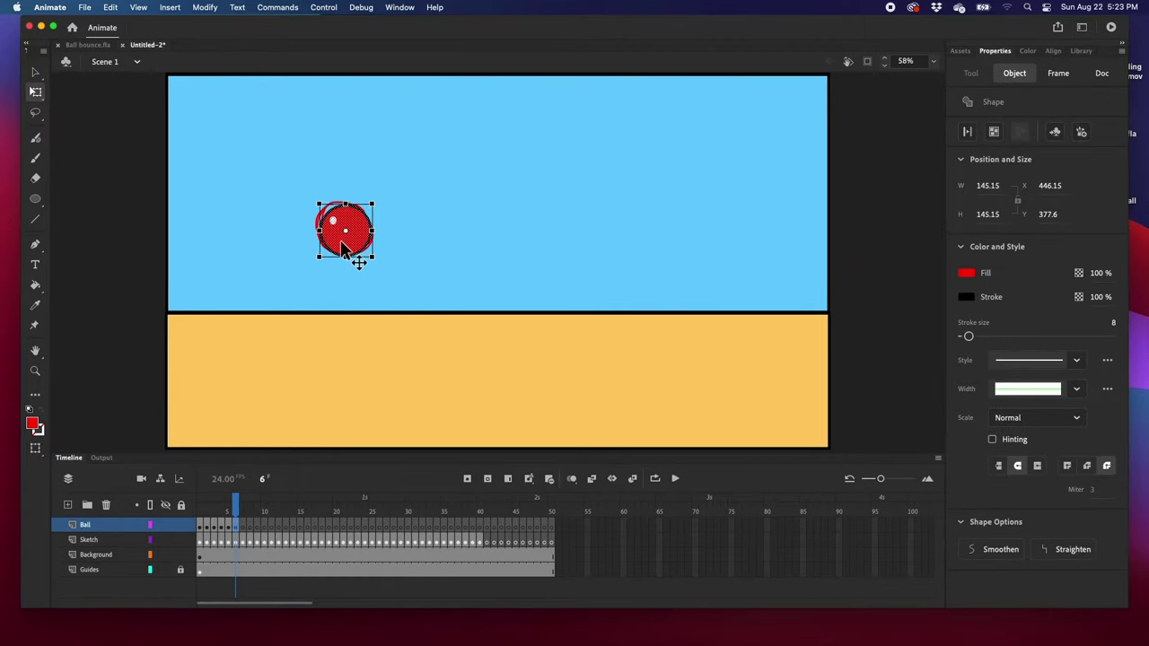
Paste the ball into frame 7, then stretch and tilt it to match the elongated sketch, about 129 by 158 px overall.
click(242, 525)
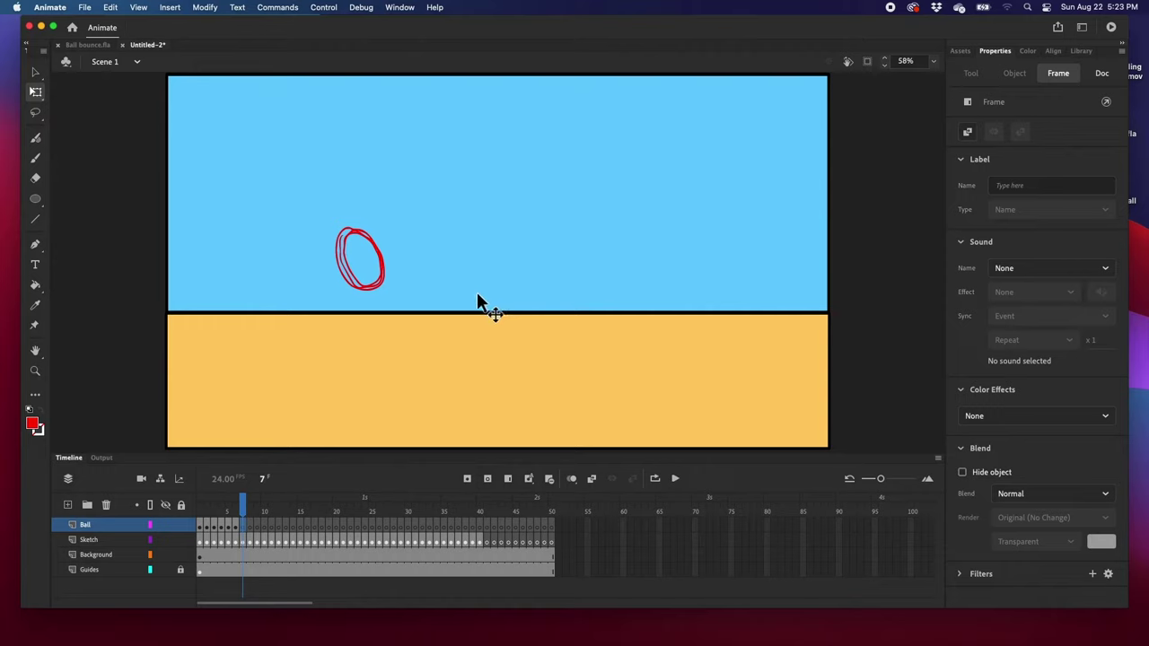
key(super+v)
mouse_move(479, 291)
mouse_down()
mouse_move(366, 294)
mouse_move(364, 265)
mouse_move(367, 275)
mouse_move(526, 282)
mouse_move(531, 268)
mouse_move(501, 235)
mouse_move(423, 261)
mouse_move(368, 257)
mouse_move(384, 214)
mouse_move(384, 239)
mouse_up()
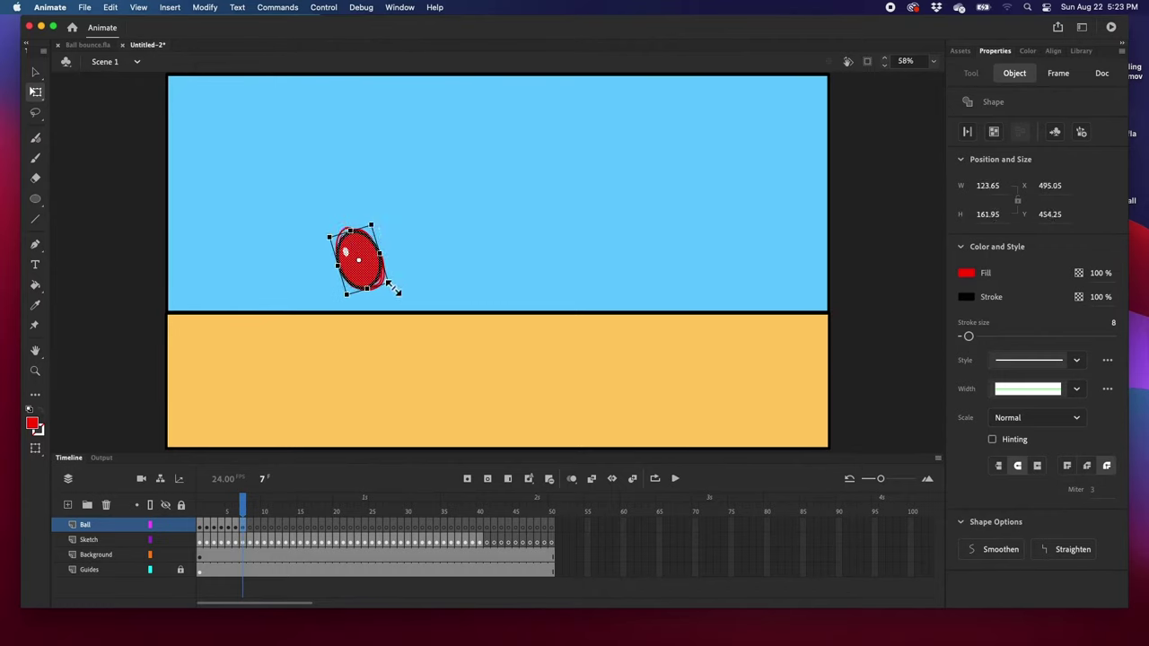
mouse_move(402, 302)
mouse_down()
mouse_move(403, 289)
mouse_move(408, 298)
mouse_up()
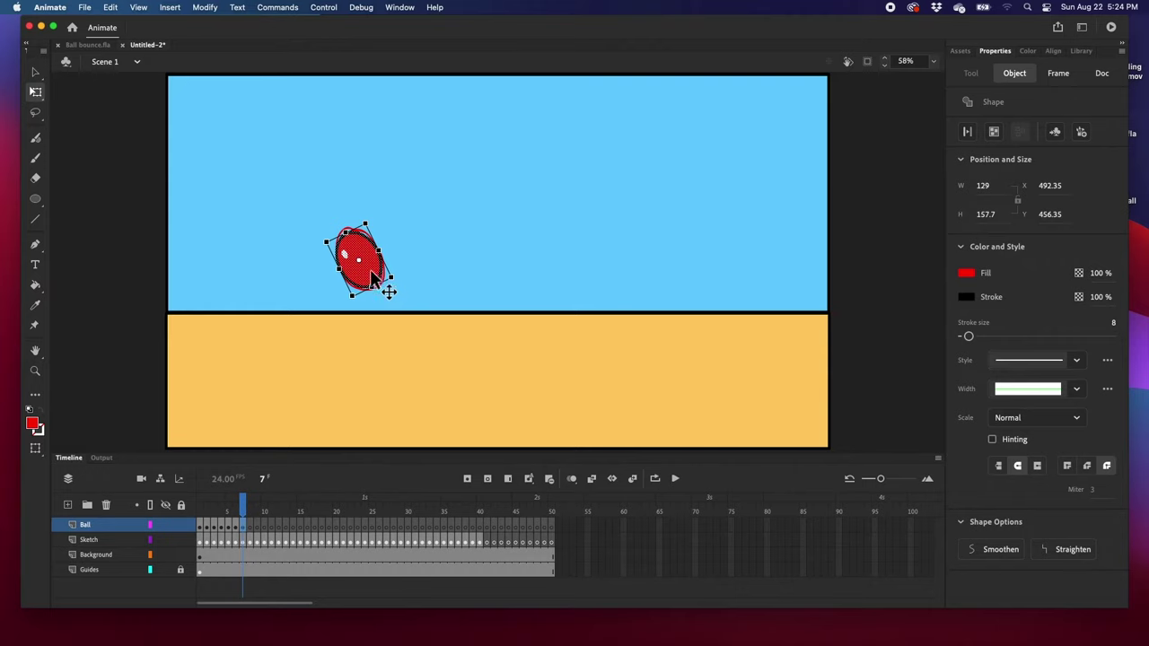
Refine frame 7's ball to about 134 by 174 px, and paste a ball into frame 8, stretched and tilted to about 116 by 182 px.
drag(370, 274, 372, 277)
drag(356, 238, 356, 240)
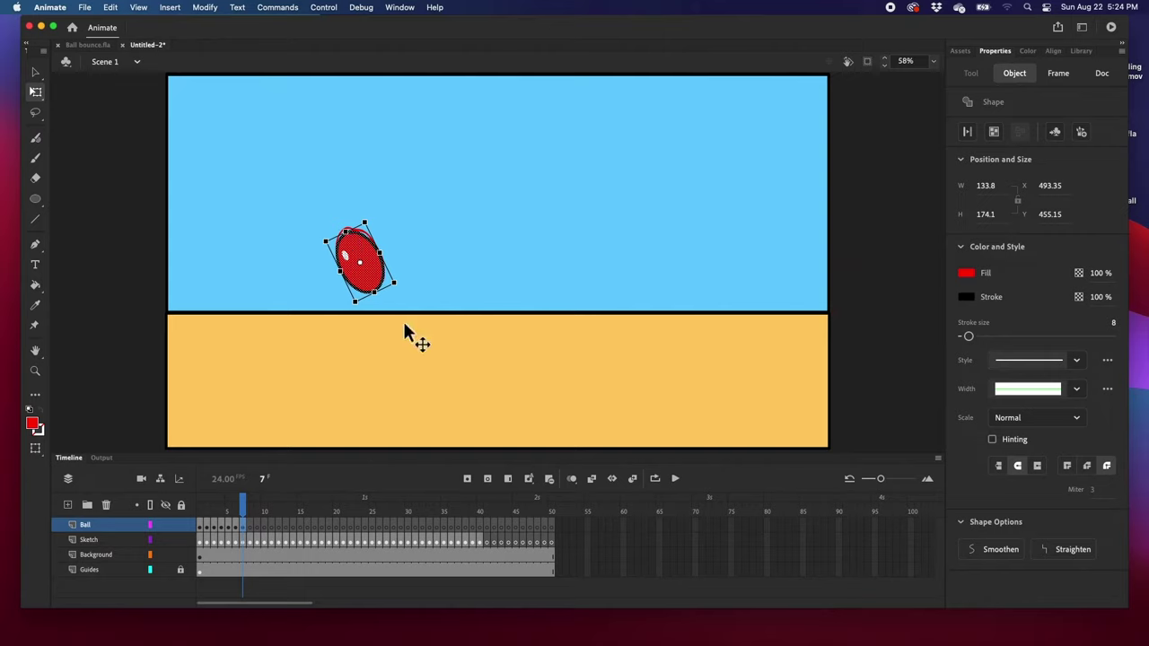
click(251, 532)
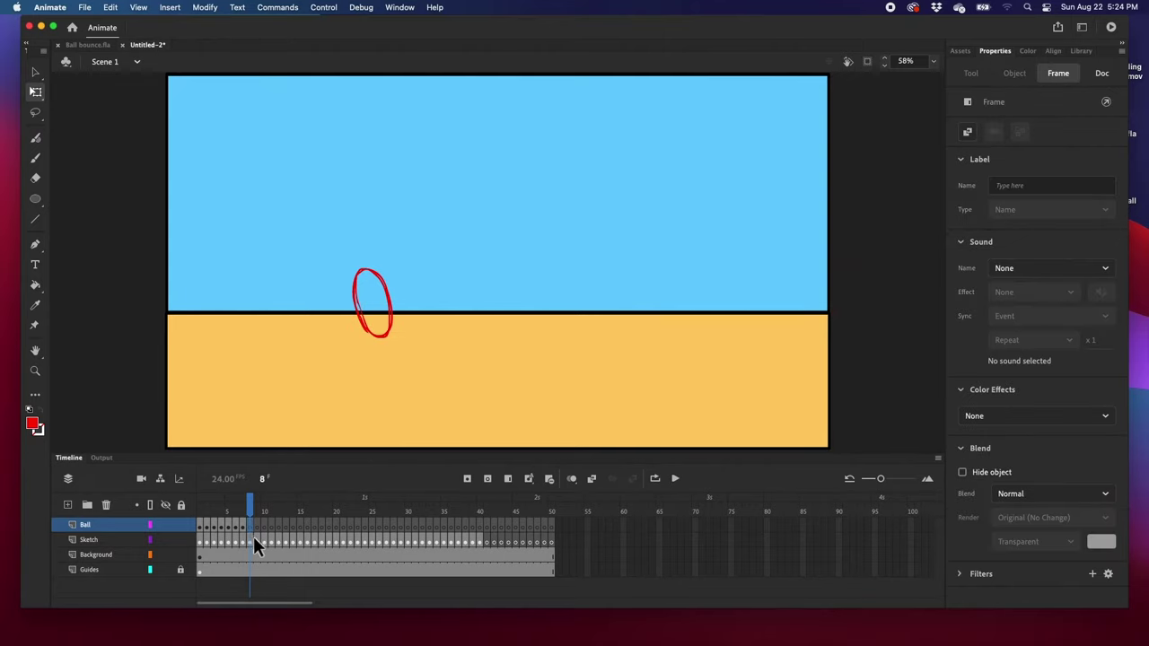
key(ctrl+v)
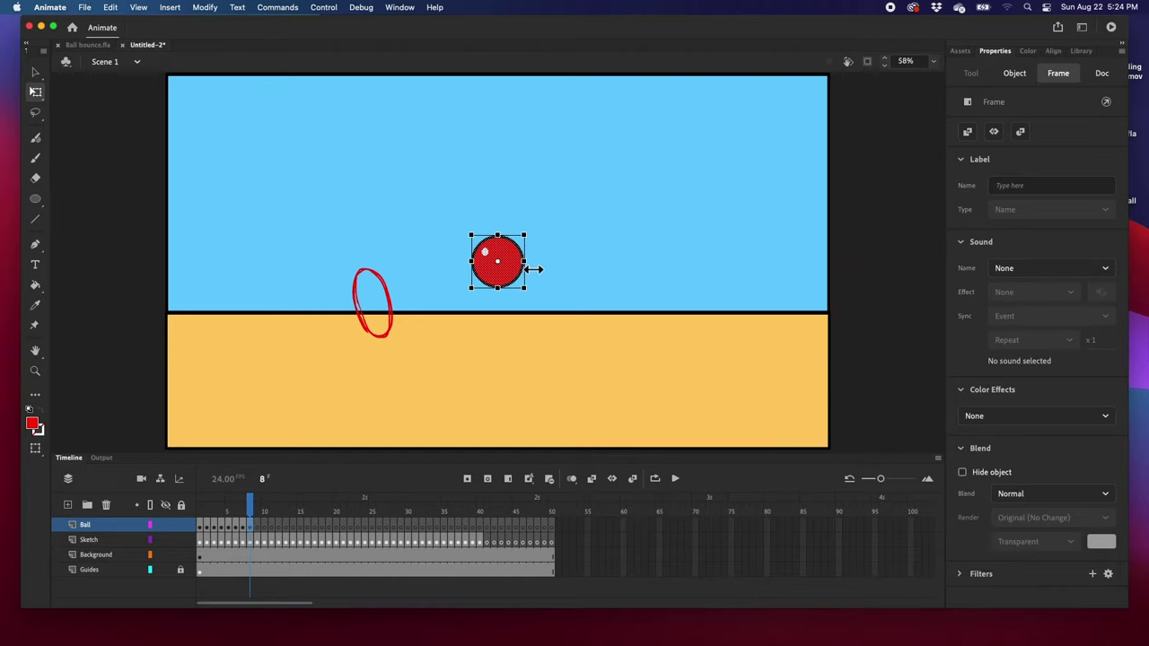
drag(530, 266, 498, 229)
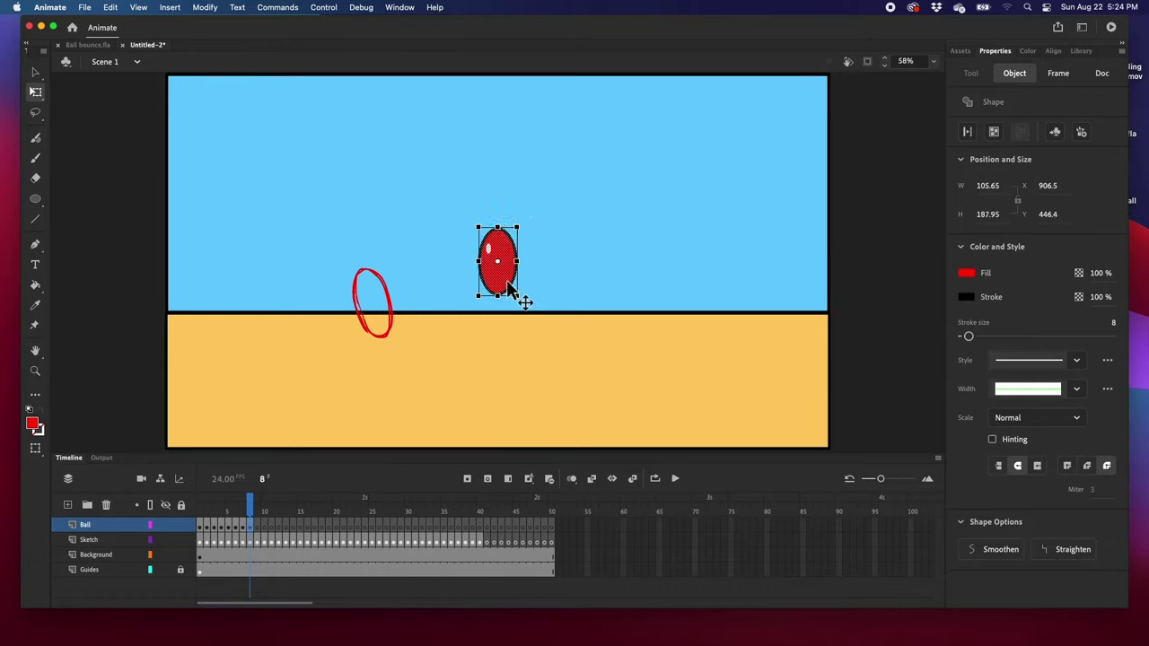
mouse_move(523, 300)
mouse_down()
mouse_move(444, 354)
mouse_move(379, 325)
mouse_up()
mouse_move(404, 364)
mouse_down()
mouse_move(416, 359)
mouse_move(405, 348)
mouse_up()
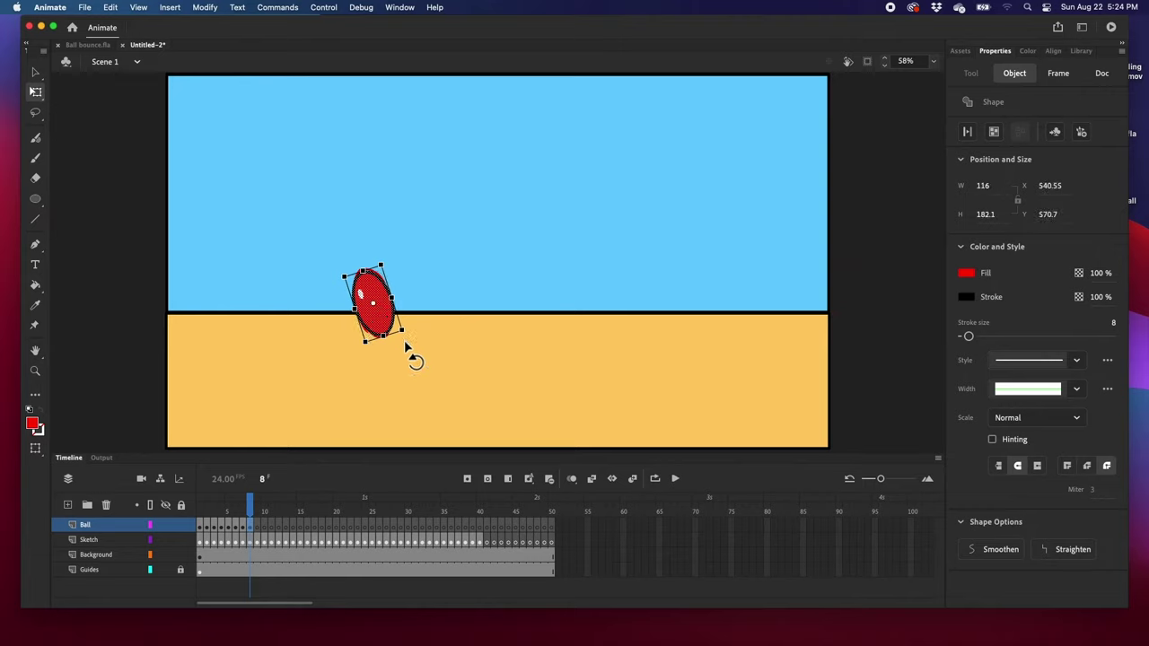
Paste the ball into frame 9 and stretch and tilt it over the narrow sketch, about 97 by 221 px overall.
click(255, 525)
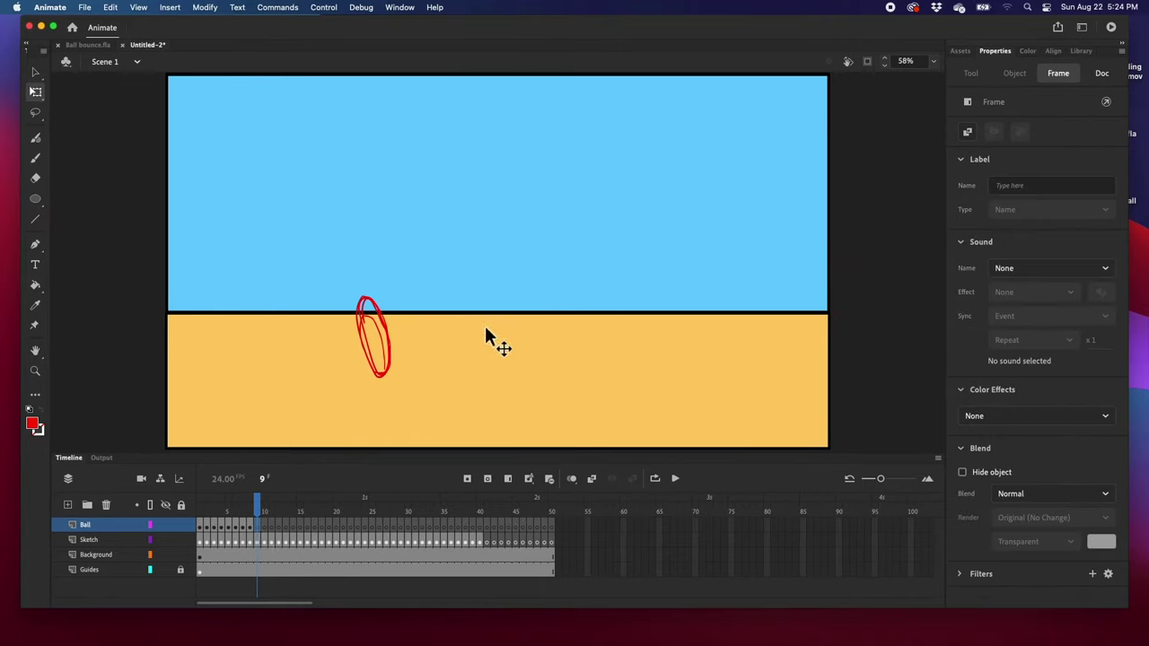
key(ctrl+v)
mouse_move(505, 298)
mouse_down()
mouse_move(498, 333)
mouse_move(525, 297)
mouse_move(511, 270)
mouse_move(520, 261)
mouse_move(388, 370)
mouse_move(376, 360)
mouse_move(397, 393)
mouse_up()
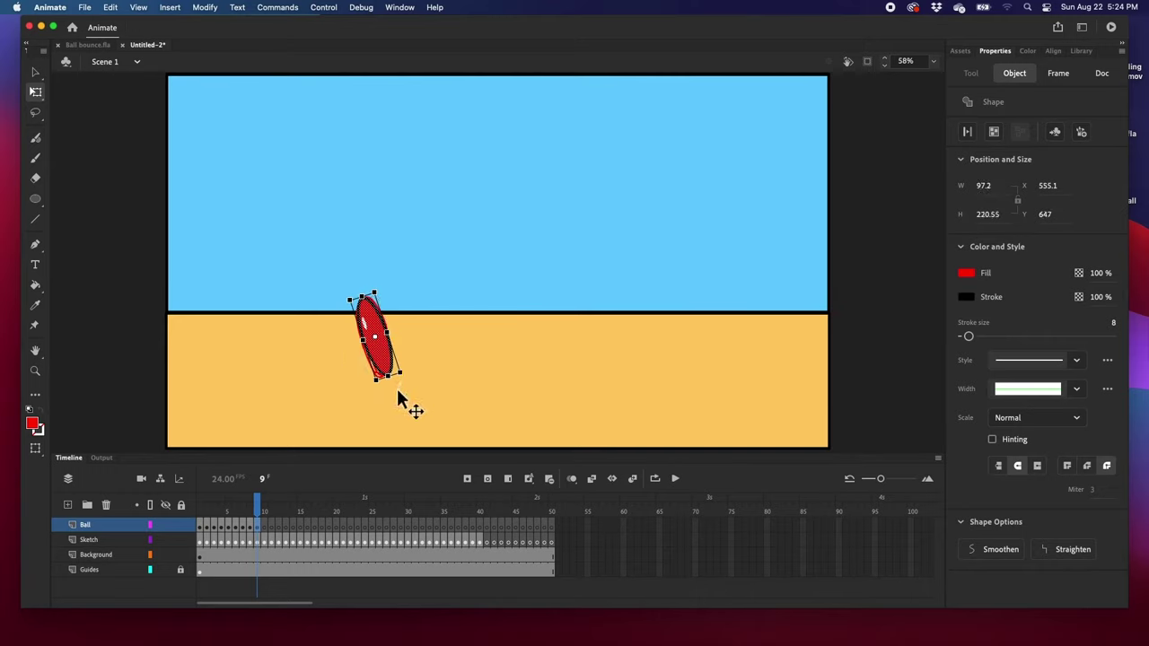
Paste the ball into frame 10 and squash it flat over the ground-contact sketch, about 221 by 60 px.
click(265, 525)
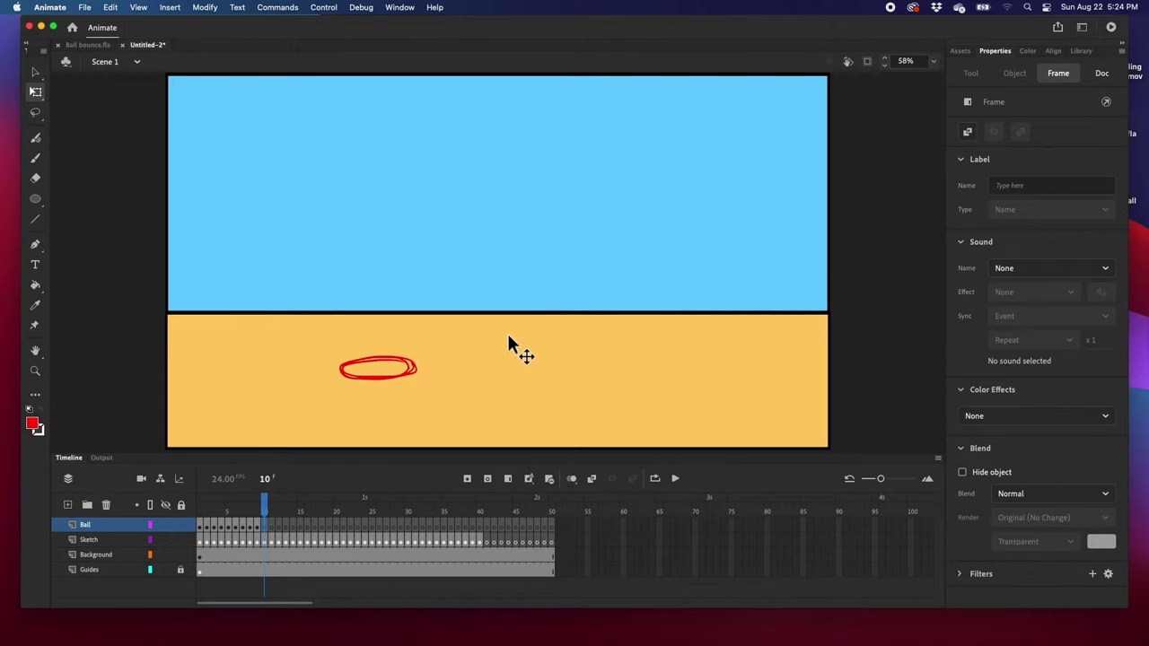
key(ctrl+v)
drag(519, 285, 391, 380)
drag(372, 339, 418, 369)
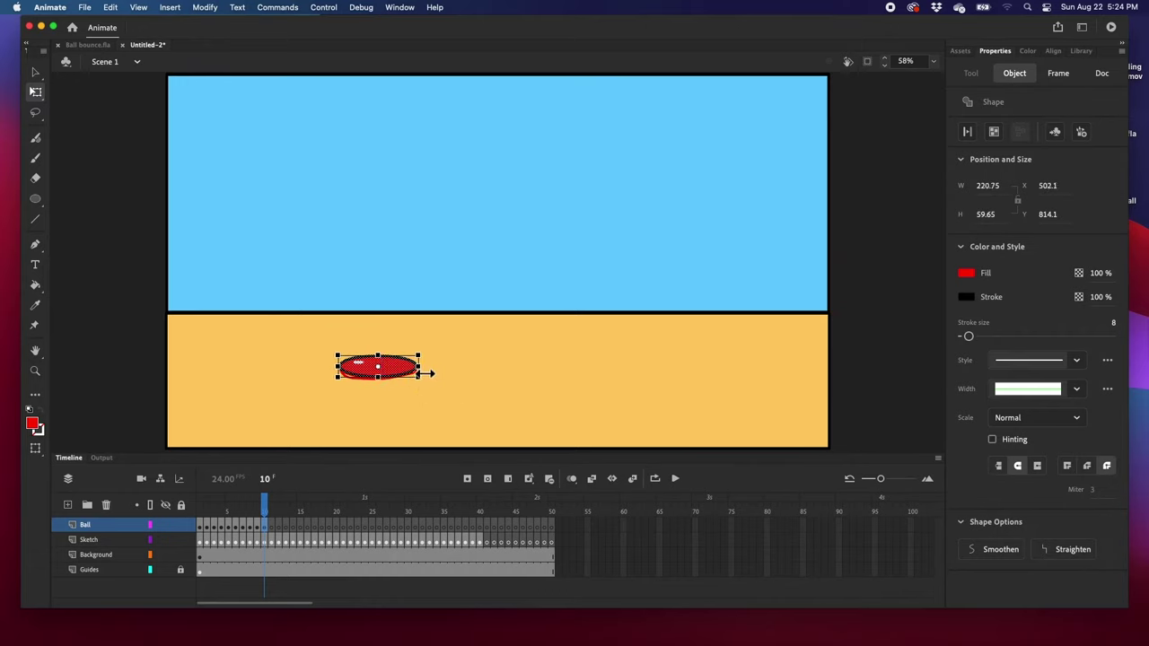
drag(427, 373, 428, 372)
Paste the ball into frame 11 and stretch and tilt it to match the rebound sketch, about 100 by 208 px overall.
click(271, 525)
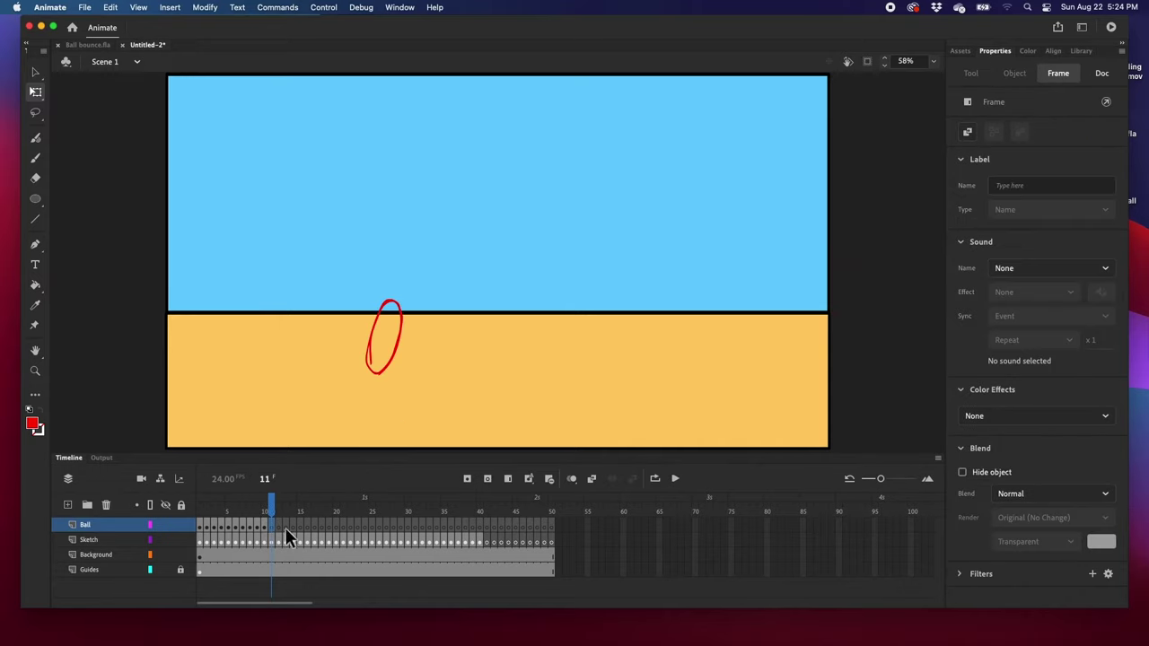
key(cmd+v)
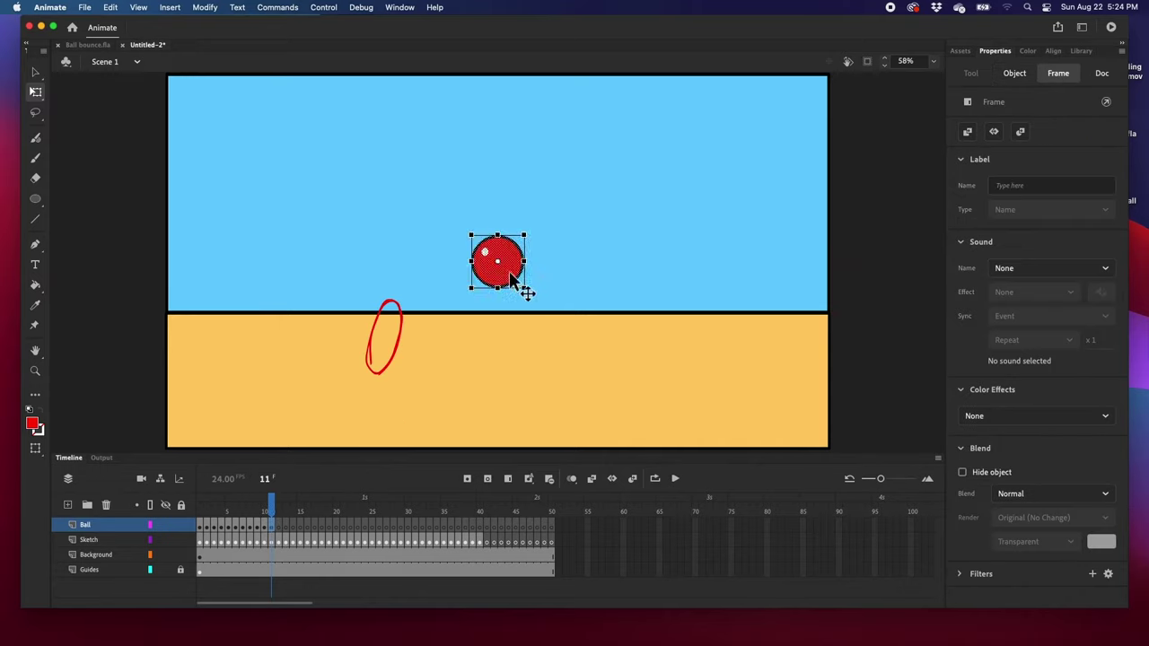
drag(533, 268, 503, 232)
drag(517, 296, 398, 374)
mouse_move(408, 300)
mouse_down()
mouse_move(403, 290)
mouse_move(410, 300)
mouse_up()
drag(383, 354, 382, 354)
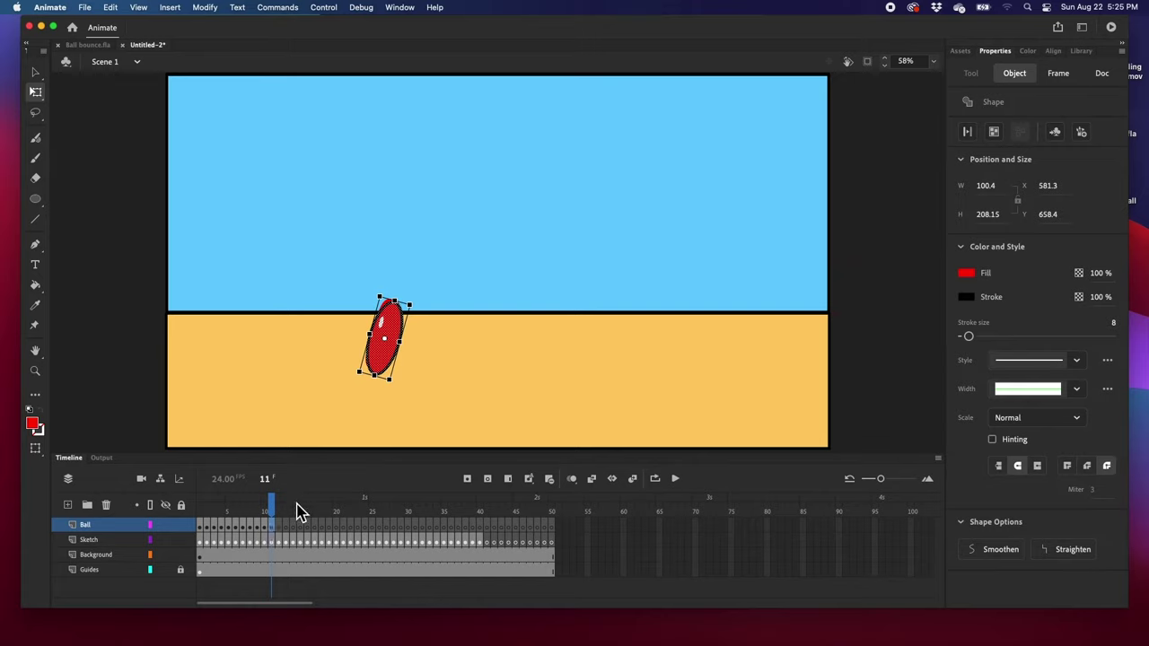
Paste the ball into frame 12, then narrow, lengthen and tilt it over the sketch, about 127 by 196 px overall.
click(281, 527)
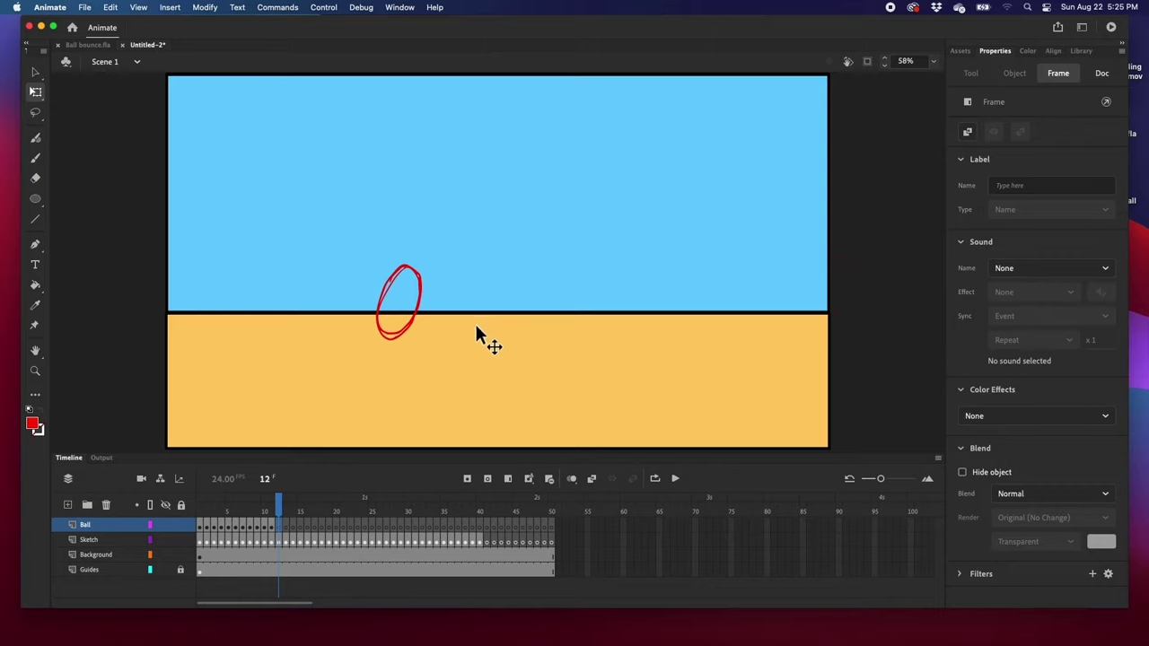
key(super+shift+v)
drag(535, 266, 497, 230)
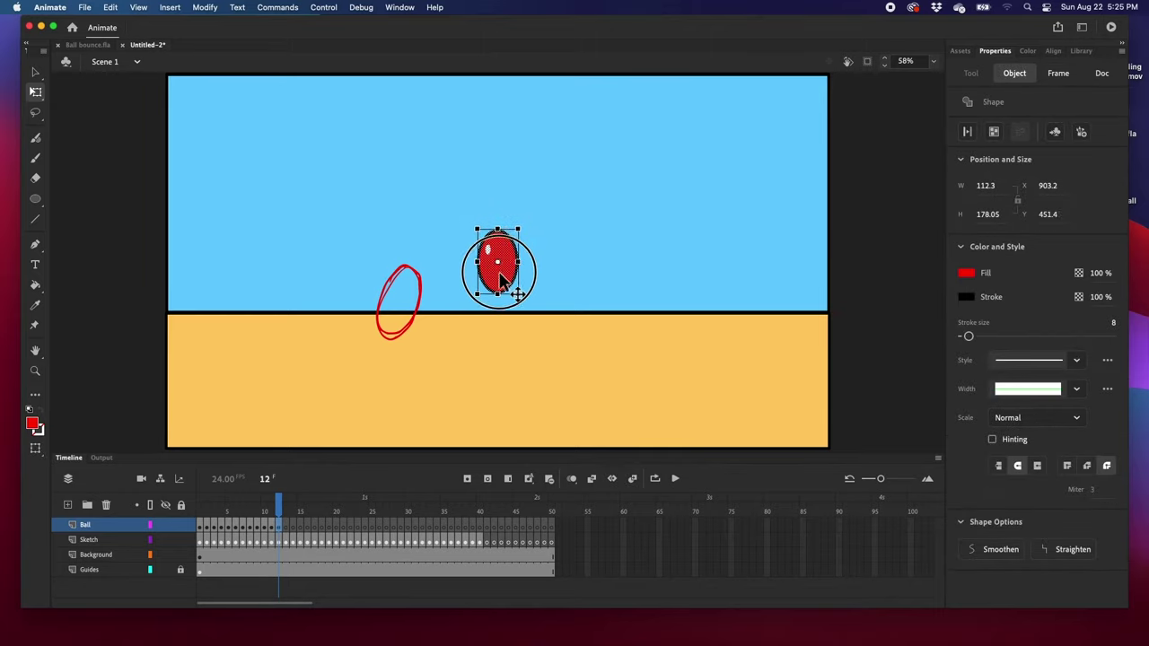
drag(501, 282, 397, 320)
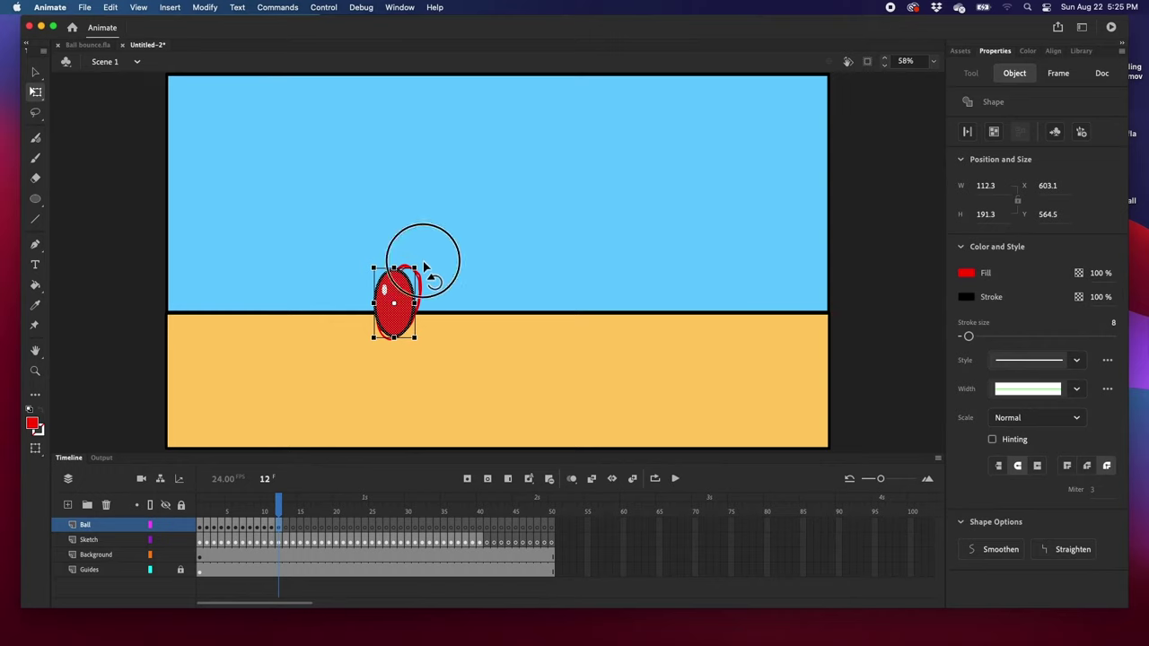
drag(425, 266, 402, 303)
drag(396, 345, 396, 352)
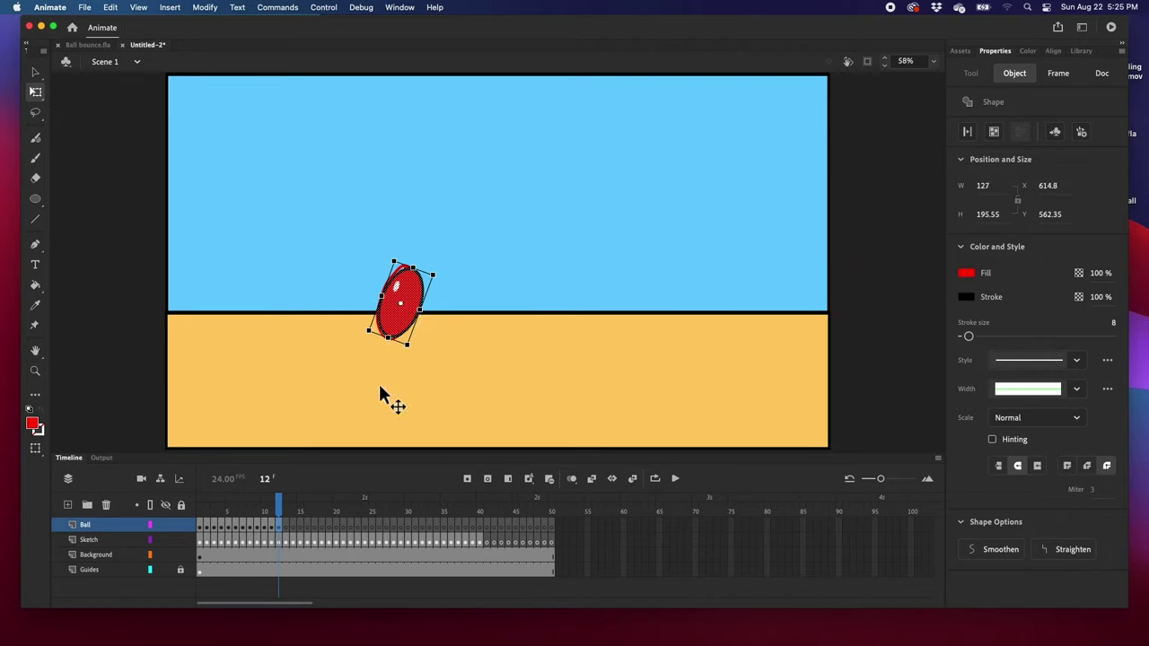
Paste the ball into frame 13 and slightly stretch and tilt it to fit the sketch at about X 625, Y 470.
click(286, 527)
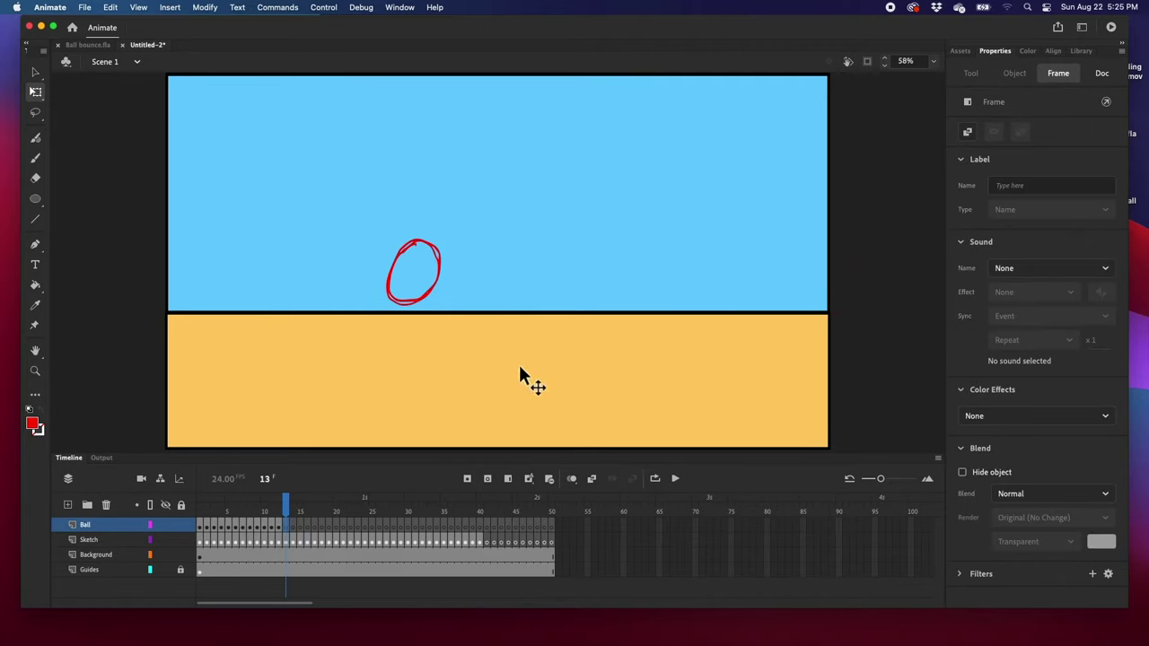
key(super+shift+v)
mouse_move(506, 299)
mouse_down()
mouse_move(507, 325)
mouse_move(506, 299)
mouse_move(530, 268)
mouse_move(422, 278)
mouse_move(446, 236)
mouse_move(451, 256)
mouse_up()
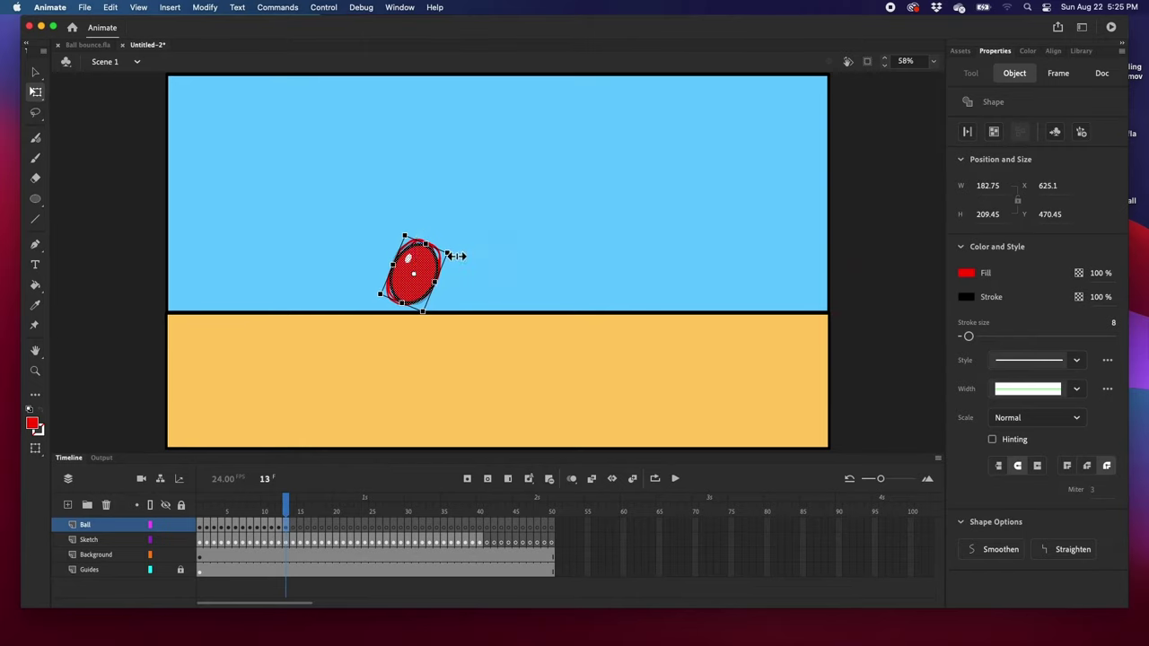
Paste the ball over the sketch in frame 14 at about X 686, Y 433, and delete the extra pasted copy.
click(293, 525)
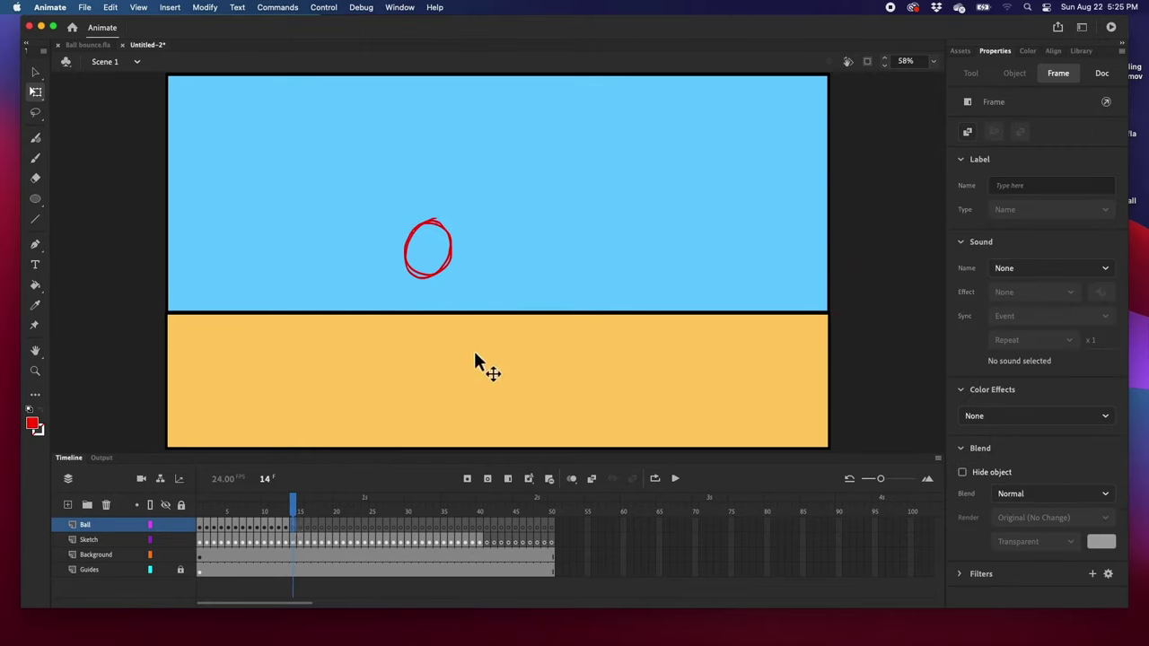
key(ctrl+v)
drag(511, 271, 441, 257)
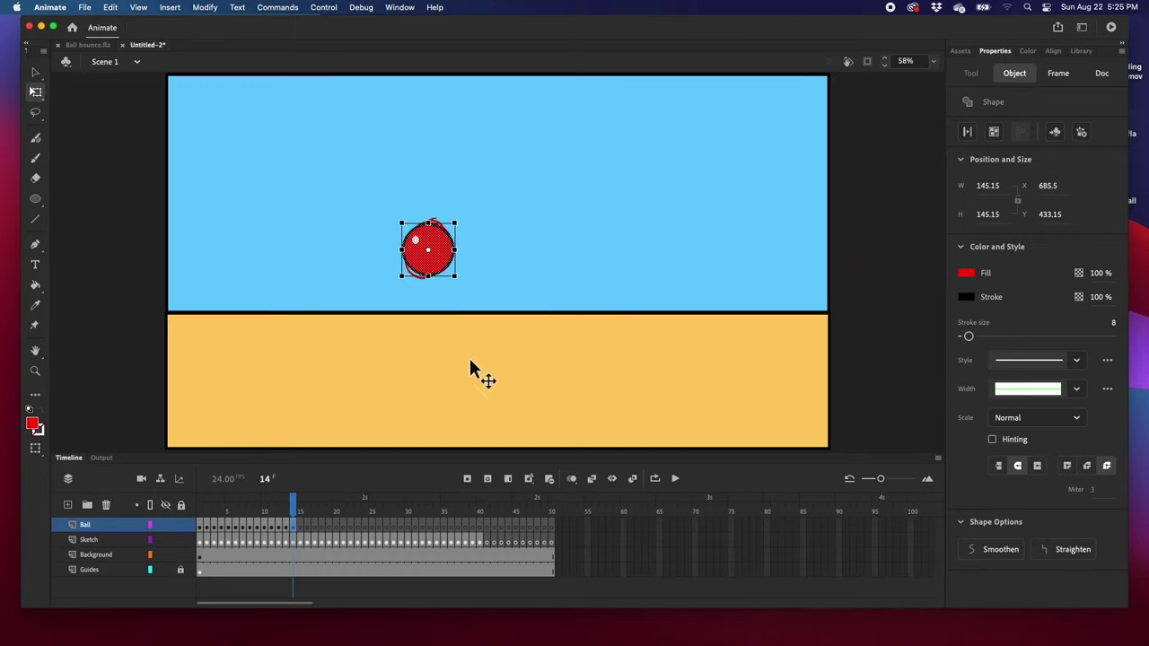
key(cmd+v)
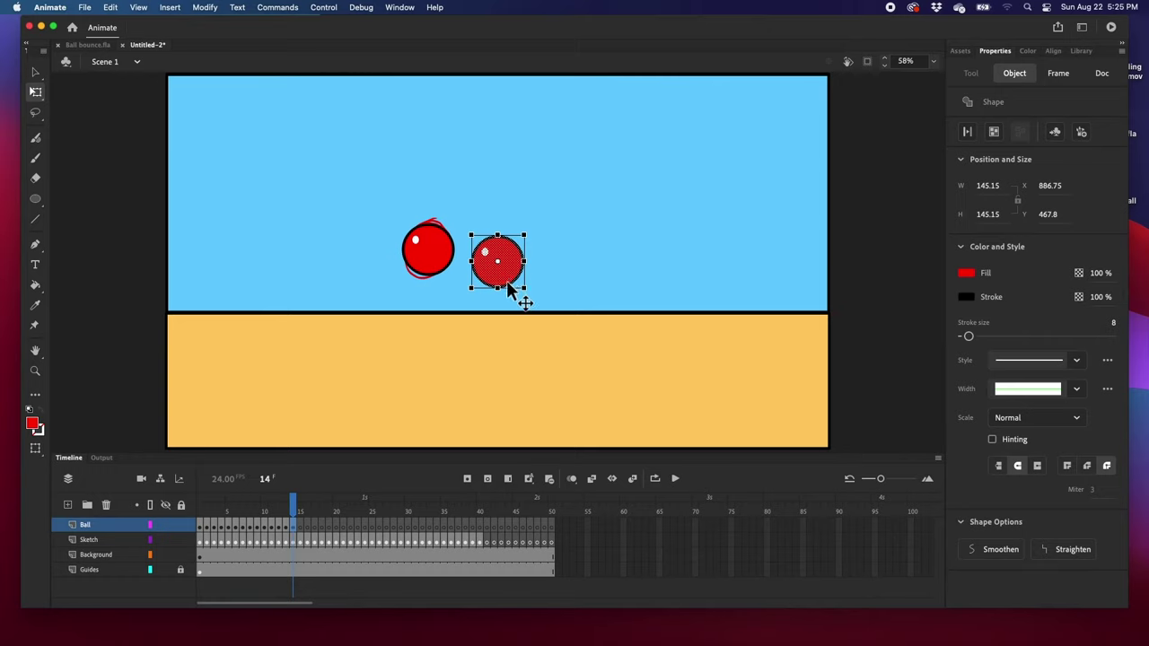
key(Delete)
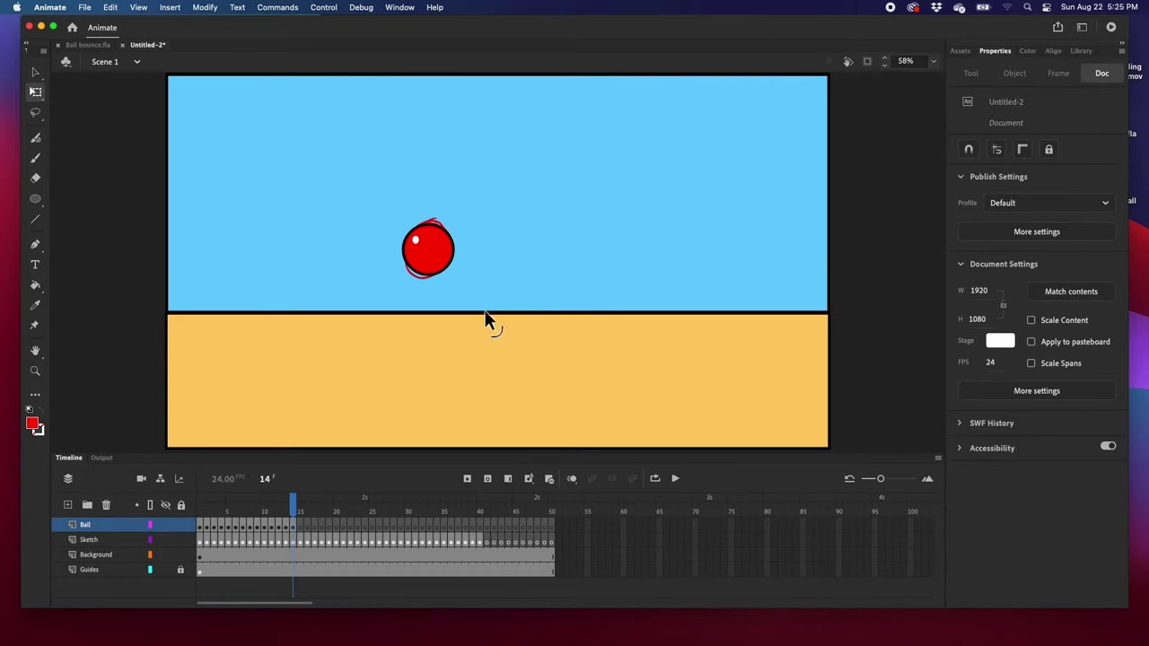
Paste the ball over the sketches in frames 15 and 16, at about X 772, Y 365 and X 836, Y 343.
click(302, 528)
key(ctrl+v)
drag(501, 282, 462, 250)
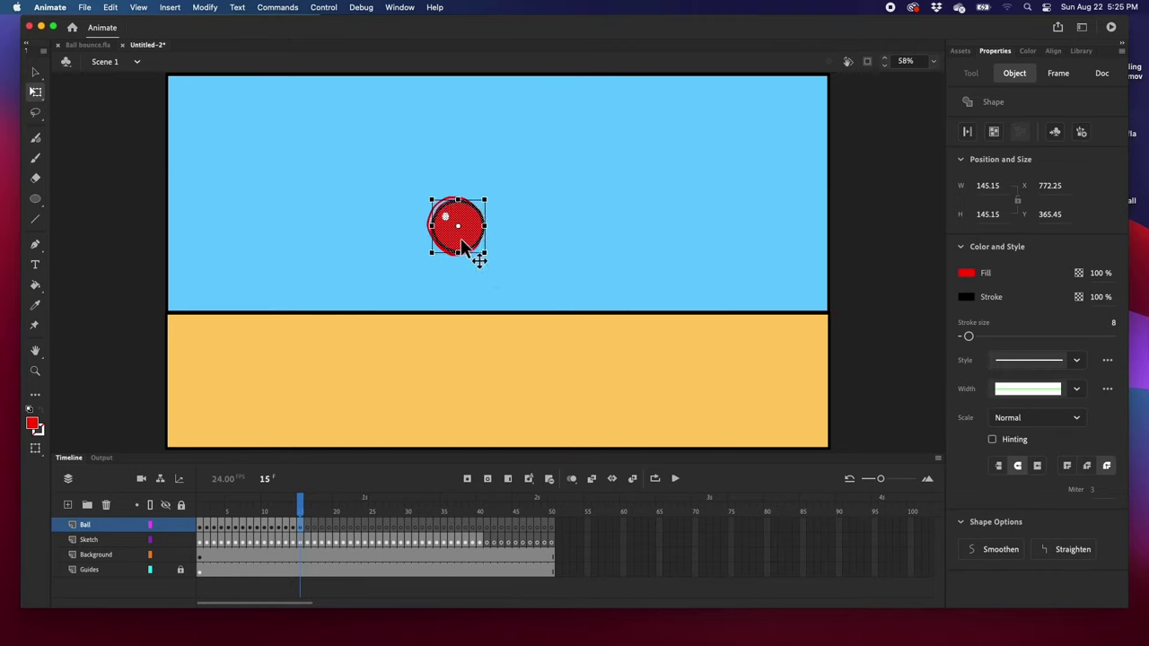
click(309, 526)
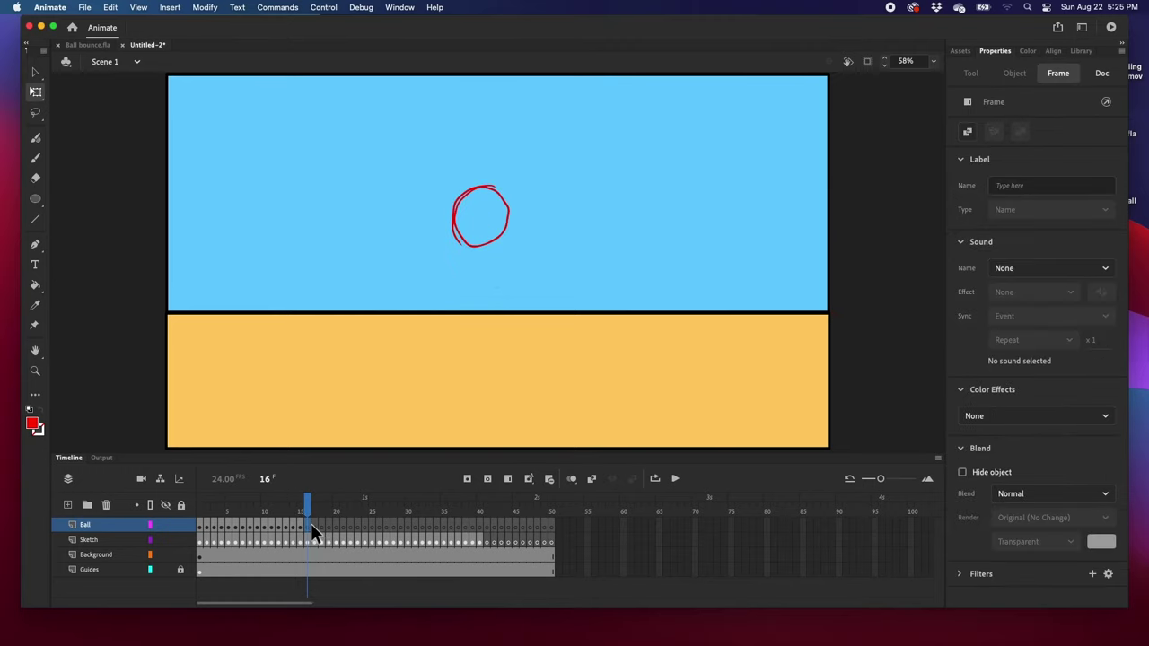
key(ctrl+v)
drag(510, 276, 494, 233)
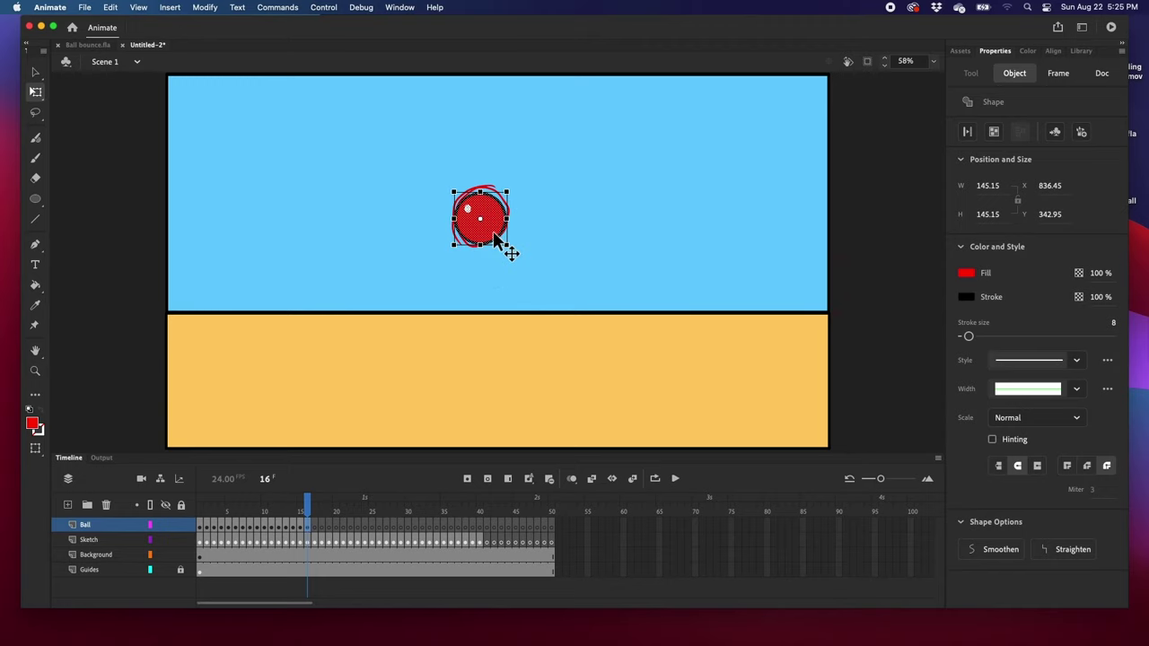
Paste the ball over the sketches in frames 17 and 18, at about X 878, Y 319 and X 915, Y 305.
click(314, 527)
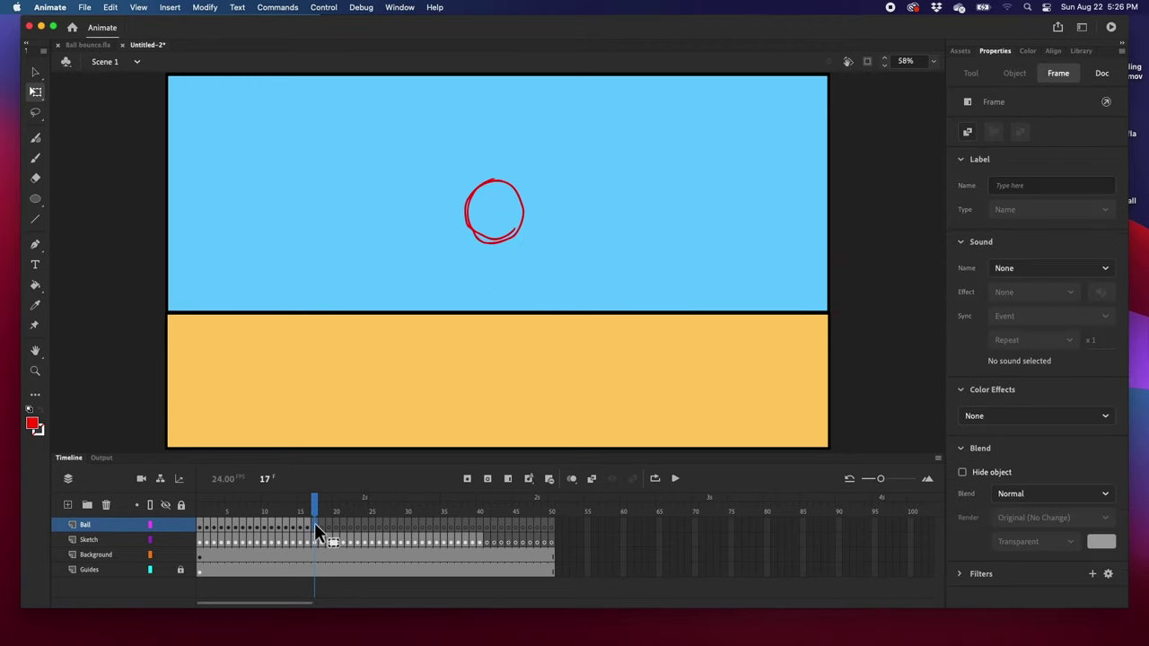
key(F6)
drag(533, 293, 508, 224)
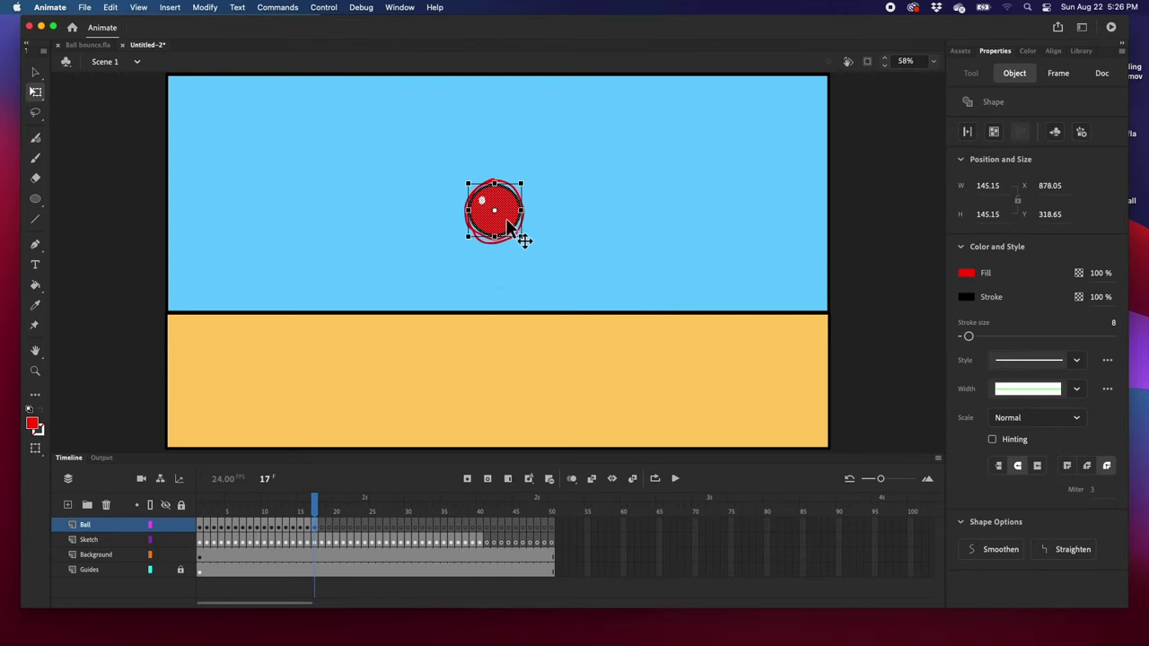
key(period)
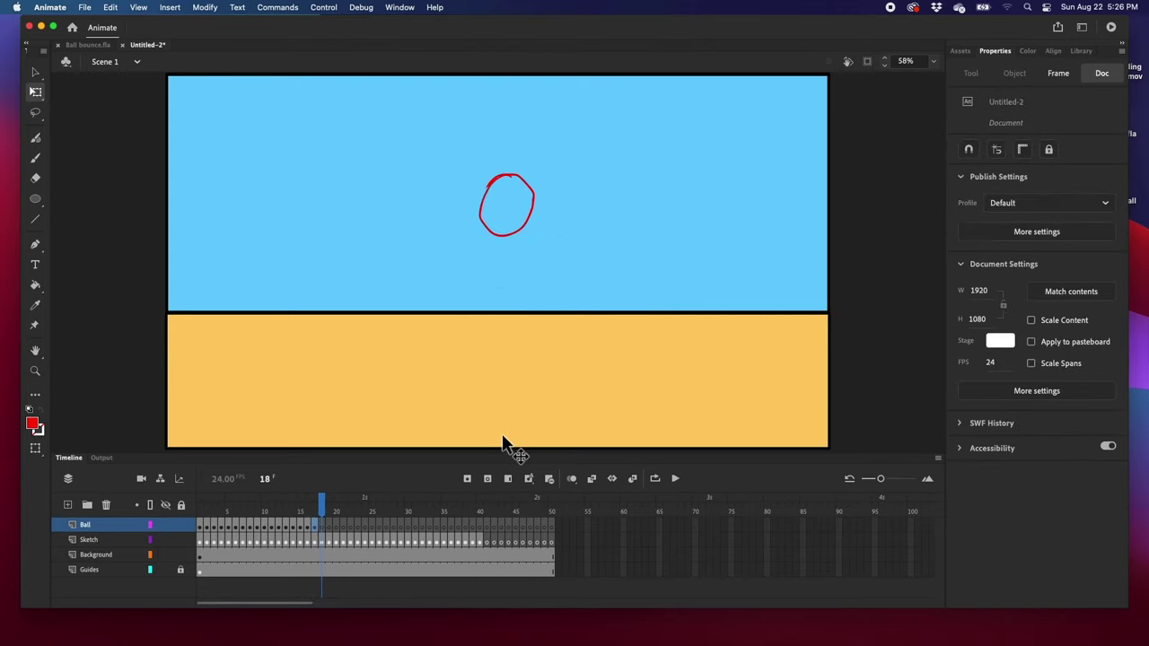
key(F6)
drag(516, 274, 517, 215)
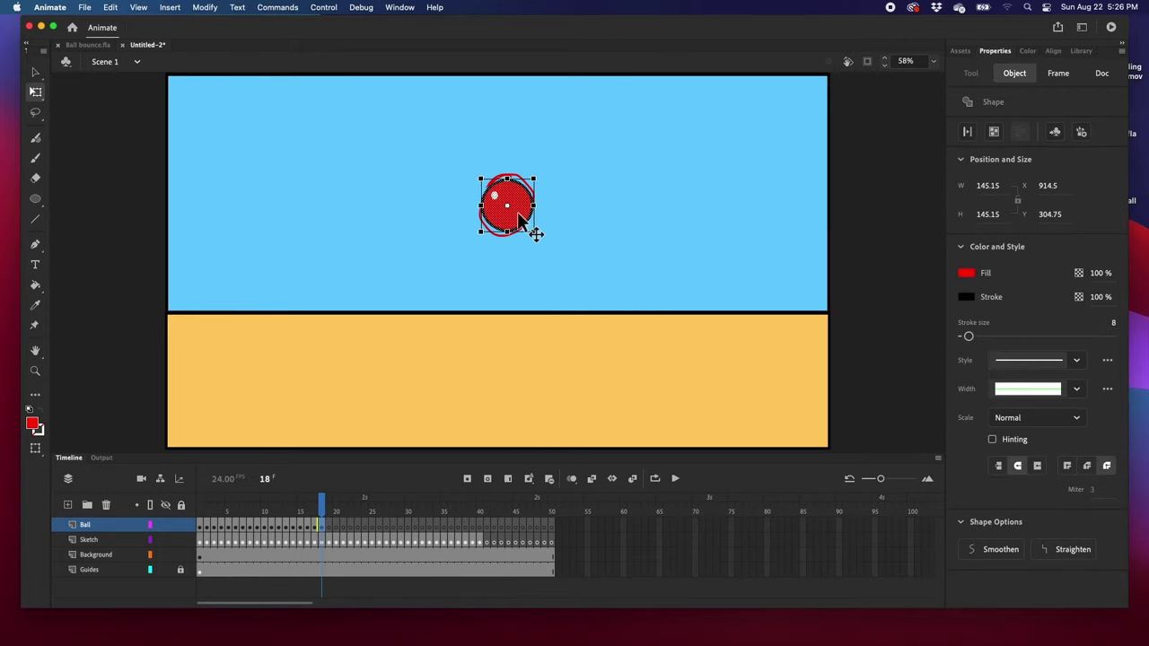
Paste the ball over the sketches in frames 19 and 20, placing frame 19's copy at about X 932, Y 286.
key(period)
key(F6)
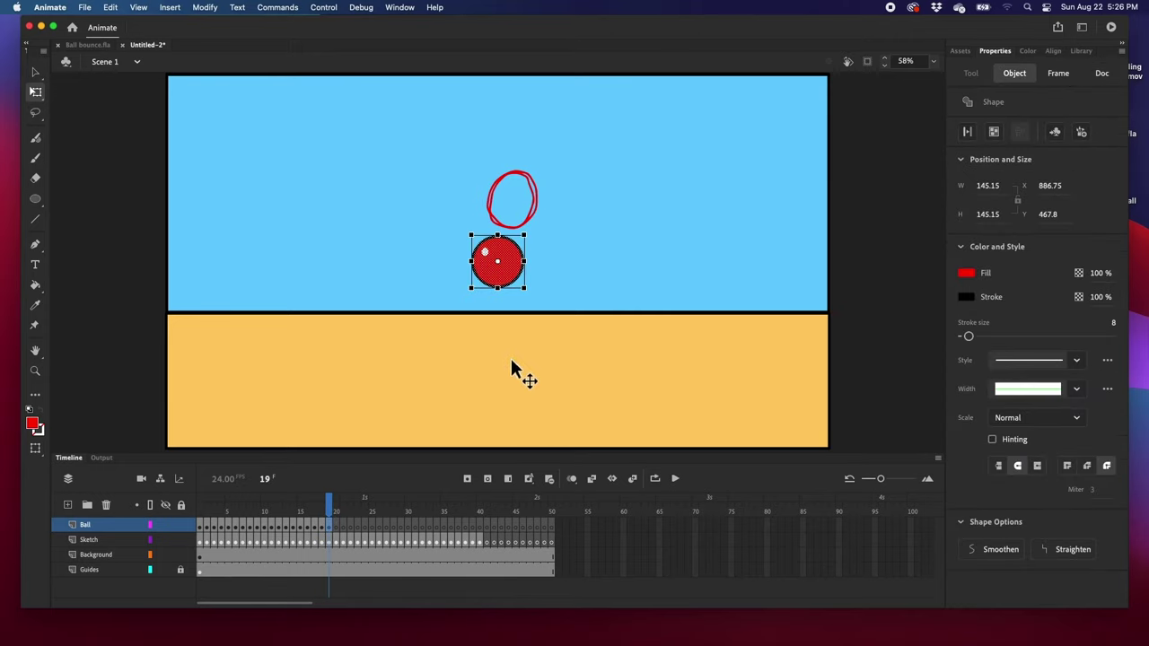
drag(508, 276, 522, 216)
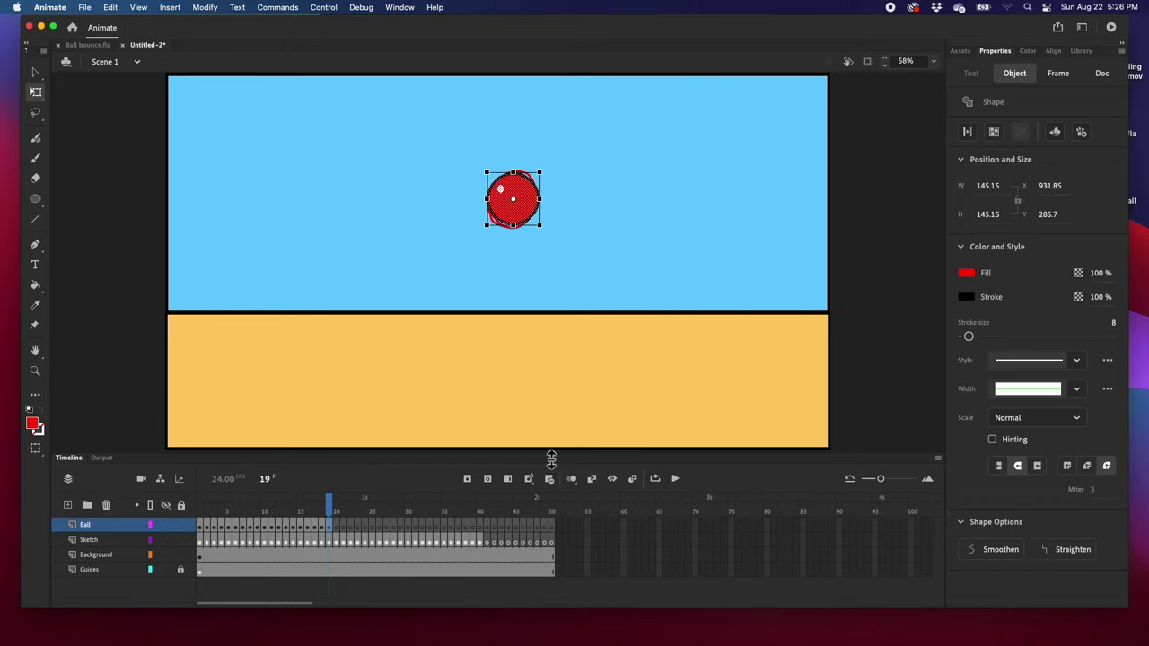
key(.)
key(super+shift+v)
drag(528, 288, 546, 228)
Paste the ball into frames 21 to 24 and align each copy with its sketch along the second arc.
key(.)
key(super+shift+v)
key(.)
key(super+shift+v)
drag(525, 285, 573, 226)
key(.)
key(super+shift+v)
key(.)
mouse_move(523, 286)
mouse_down()
mouse_move(586, 236)
mouse_move(603, 241)
mouse_up()
key(super+shift+v)
Paste the ball into frames 25 to 27, aligning each copy with its sketch on the way down.
key(.)
key(super+shift+v)
drag(522, 290, 657, 280)
key(.)
key(super+shift+v)
key(.)
key(super+shift+v)
mouse_move(497, 260)
mouse_down()
mouse_move(671, 285)
mouse_move(695, 328)
mouse_up()
Paste the ball into frame 28 and fit it to the elongated, tilted sketch crossing the horizon line.
key(.)
key(super+shift+v)
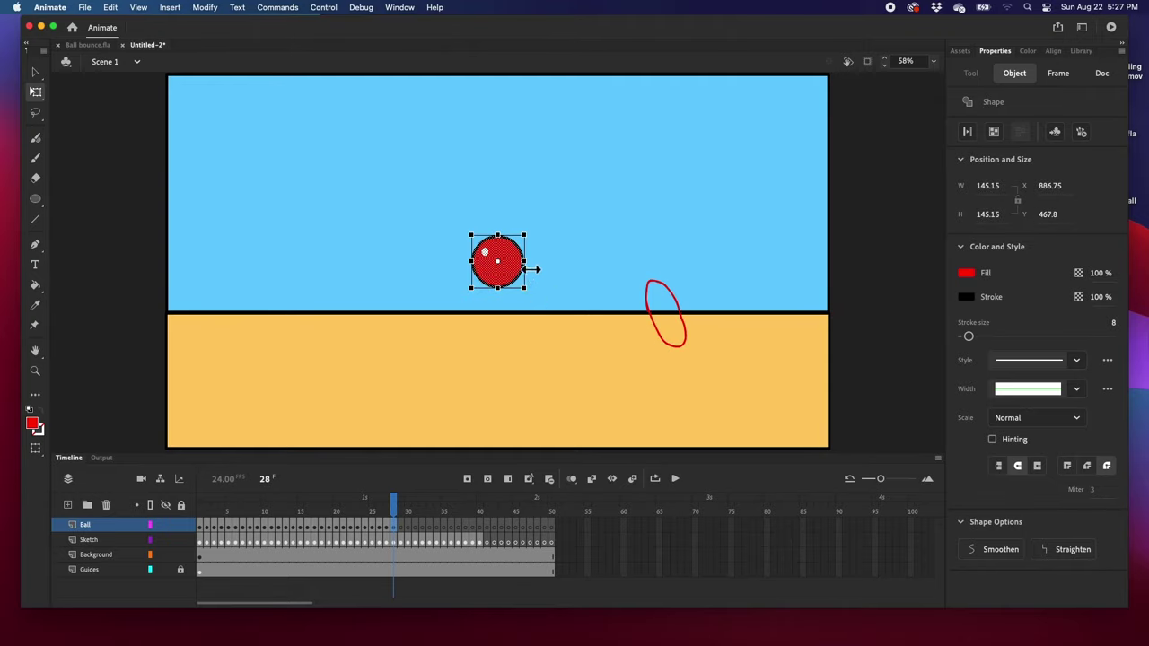
drag(520, 259, 701, 304)
Paste the ball into frame 29 and stretch and tilt it over the narrow sketch, about 106 by 265 px overall.
key(.)
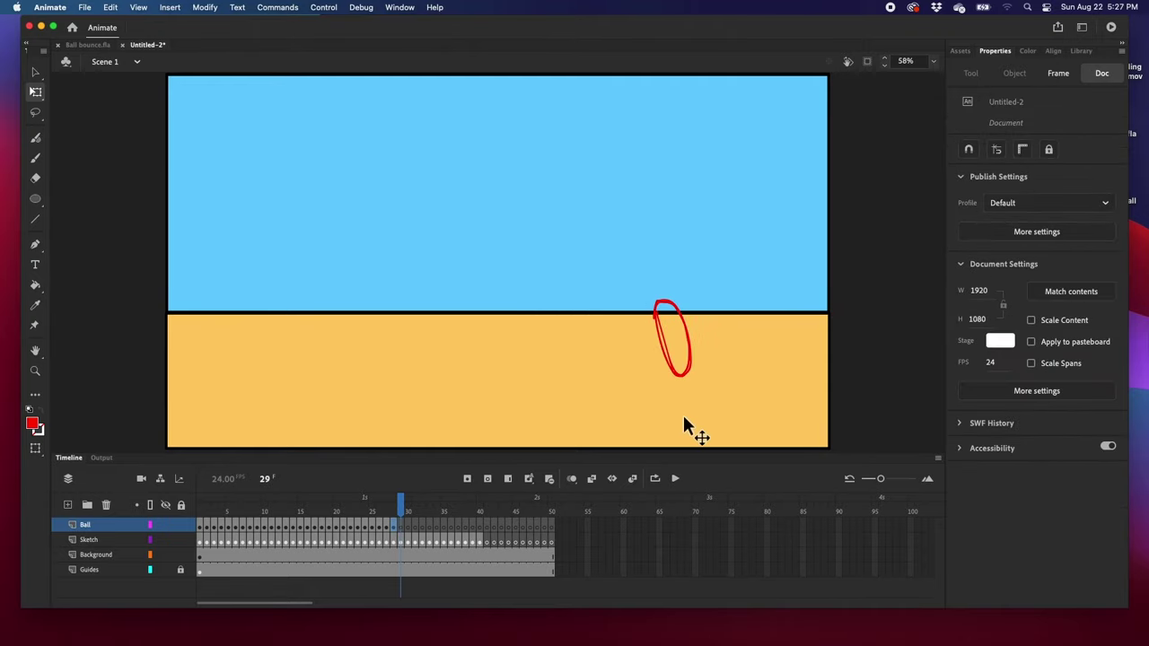
key(super+shift+v)
drag(523, 286, 674, 339)
drag(695, 291, 687, 289)
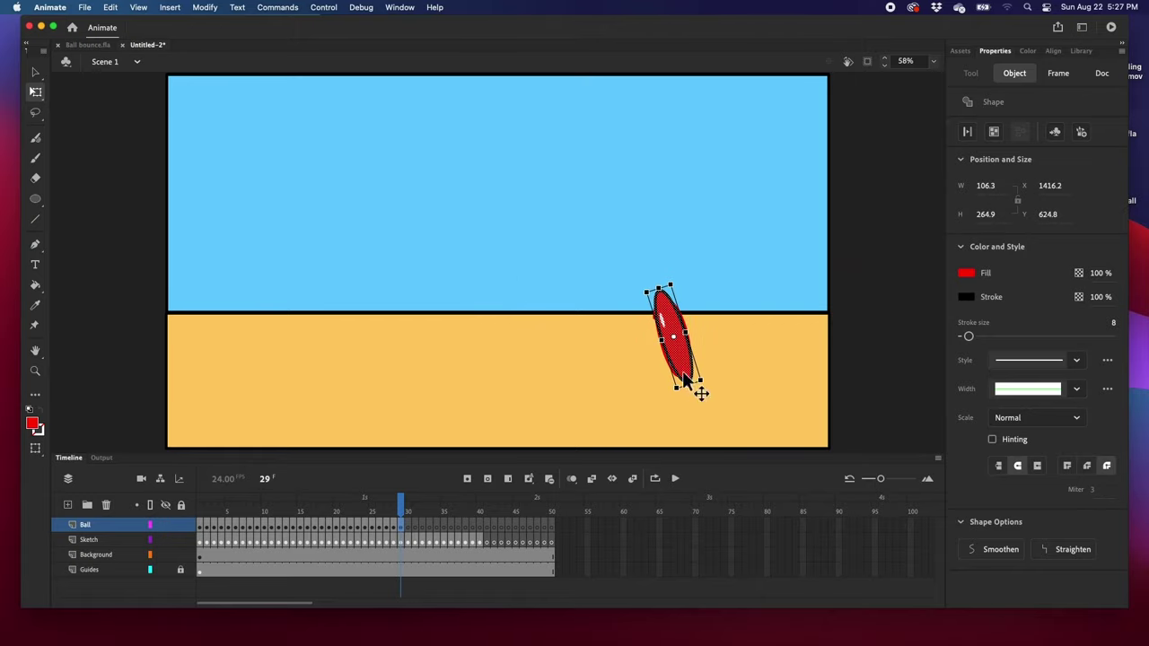
Paste the ball into frame 30, squash it to about 287 by 66 px and place it over the second ground-contact sketch.
key(.)
key(super+shift+v)
drag(522, 287, 547, 285)
drag(511, 276, 705, 376)
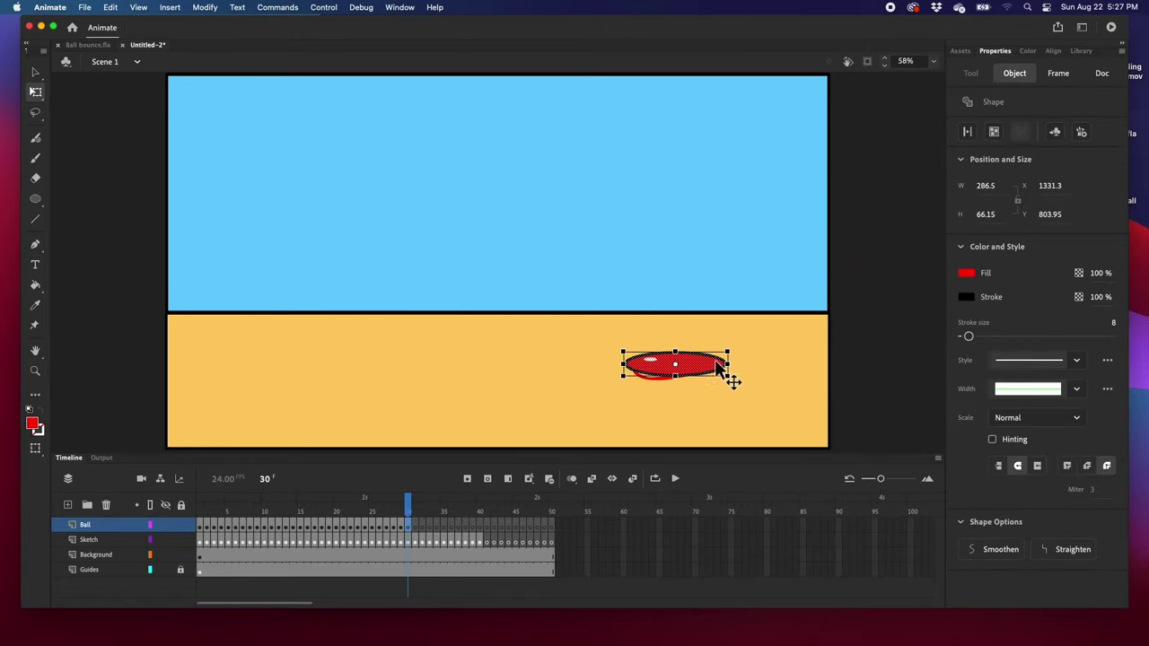
Paste the ball into frames 31 and 32, stretching and tilting each copy over the narrow sketches rising from the second bounce.
key(.)
key(super+shift+v)
drag(523, 286, 510, 303)
drag(500, 260, 679, 341)
drag(691, 286, 697, 341)
key(.)
key(super+shift+v)
drag(523, 260, 692, 310)
drag(709, 270, 733, 272)
Paste the ball into frames 33 to 35, fitting each copy to its sketch as the ball rises.
key(.)
key(super+shift+v)
drag(524, 260, 745, 278)
key(.)
key(super+shift+v)
drag(499, 269, 746, 286)
key(.)
key(super+shift+v)
drag(499, 267, 782, 267)
Paste the ball into frames 36 to 39 and align each copy with its sketch near the stage's right edge.
key(.)
key(super+shift+v)
key(.)
key(super+shift+v)
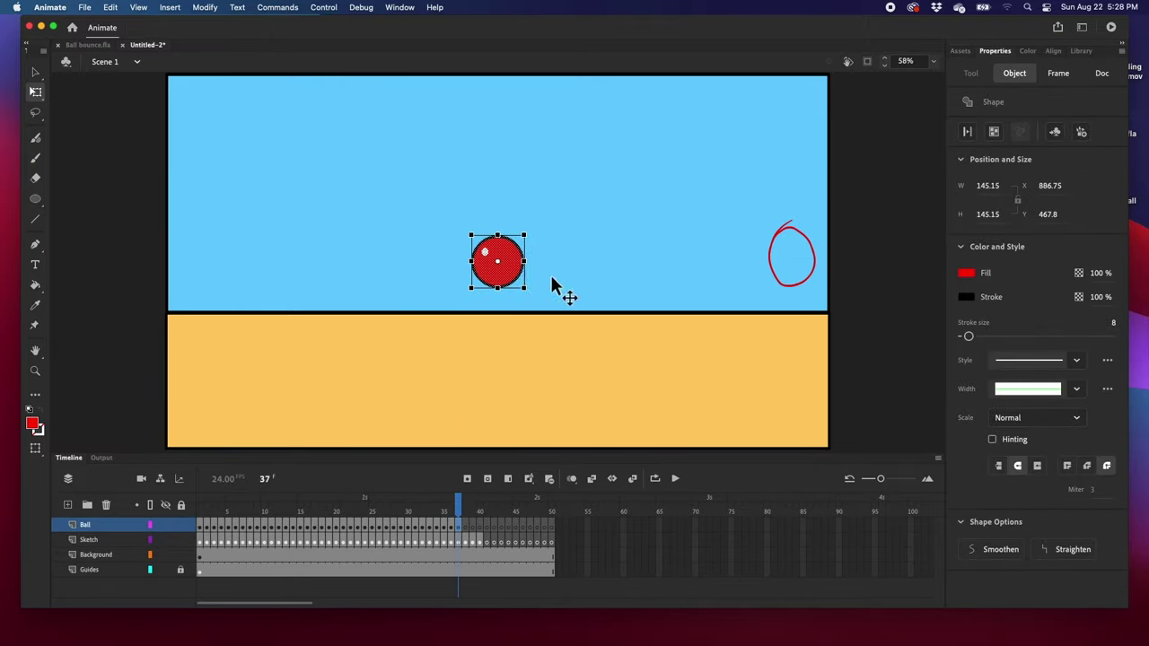
drag(500, 268, 830, 277)
key(.)
key(super+shift+v)
key(.)
key(super+shift+v)
drag(500, 267, 861, 279)
Paste the ball into frames 40 and 41, placing frame 41's copy just beyond the stage's right edge.
key(.)
key(super+shift+v)
key(.)
key(super+shift+v)
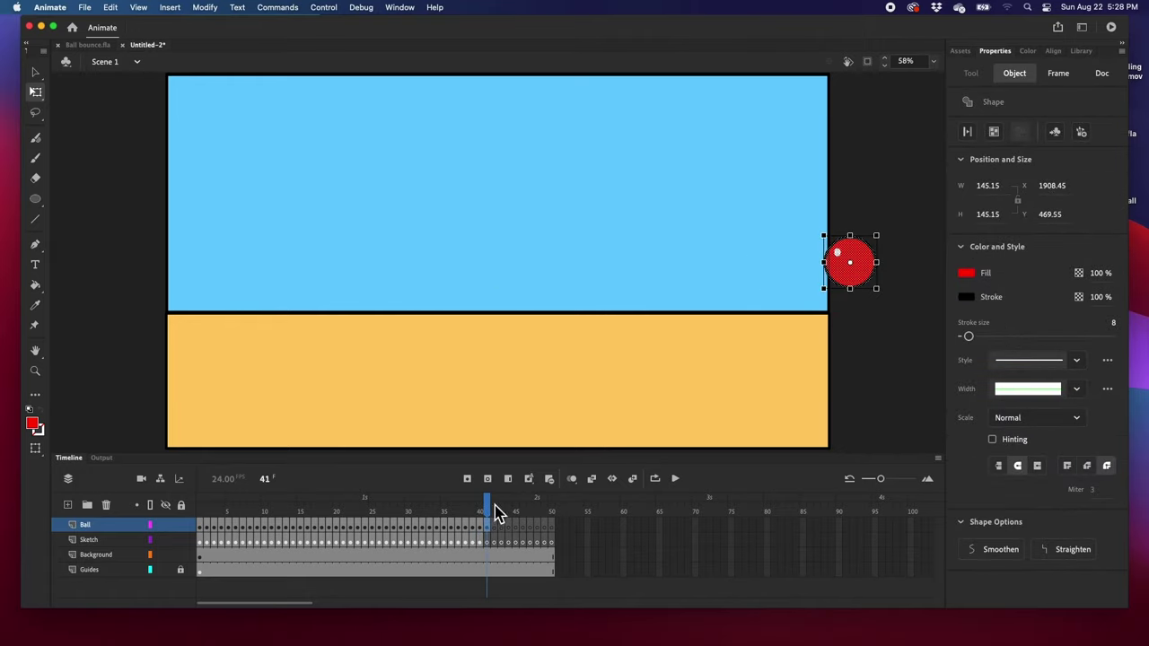
Turn on onion skinning and move frame 41's ball closer to the previous one, at about X 1860, Y 440.
drag(489, 519, 482, 504)
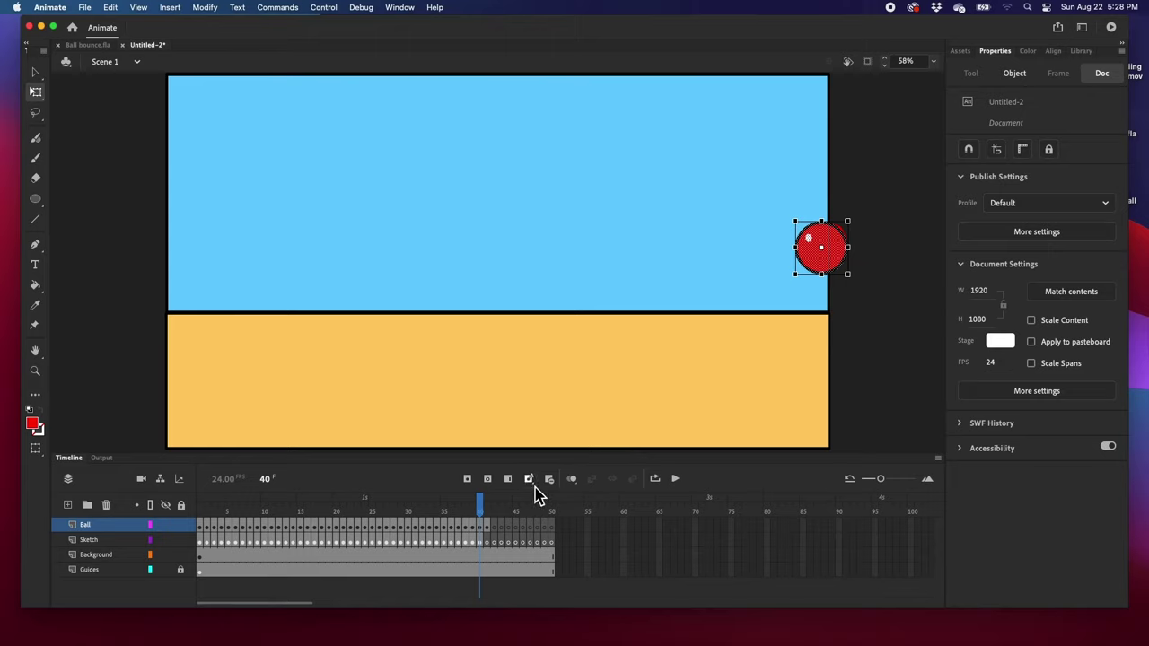
click(573, 481)
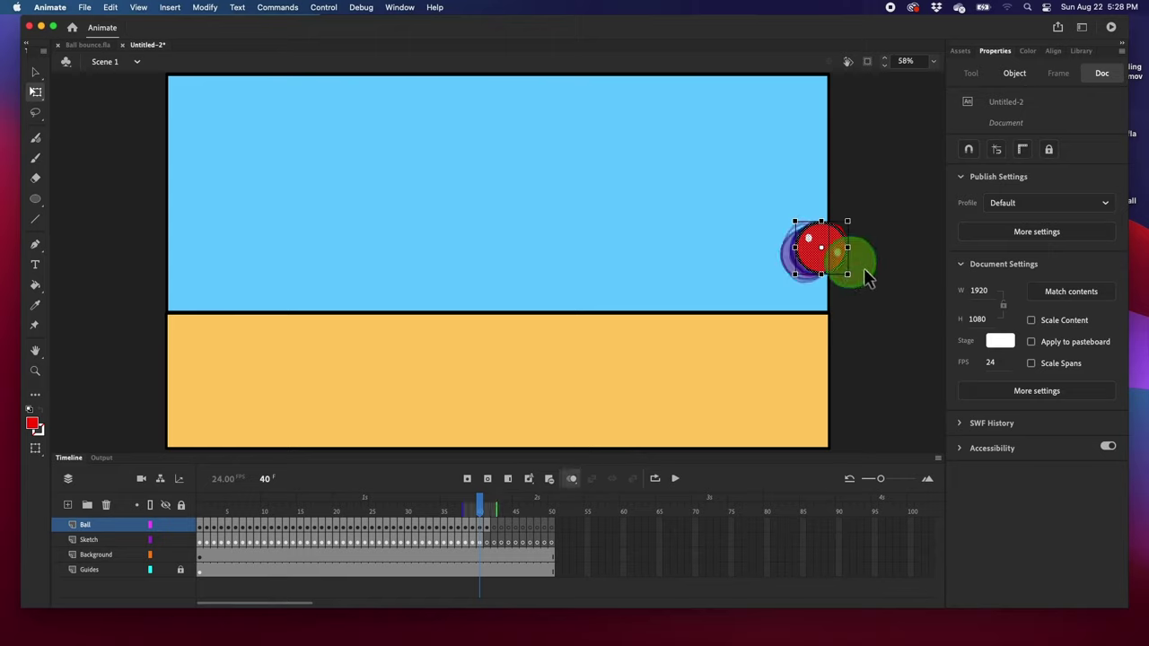
click(488, 528)
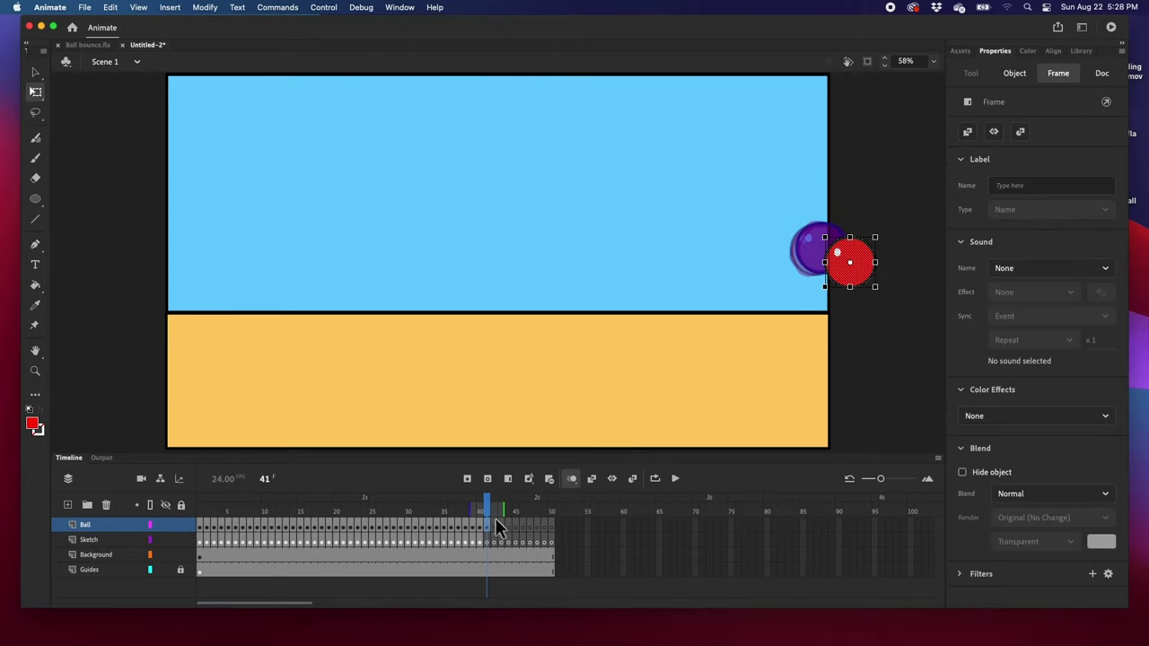
drag(871, 296, 836, 269)
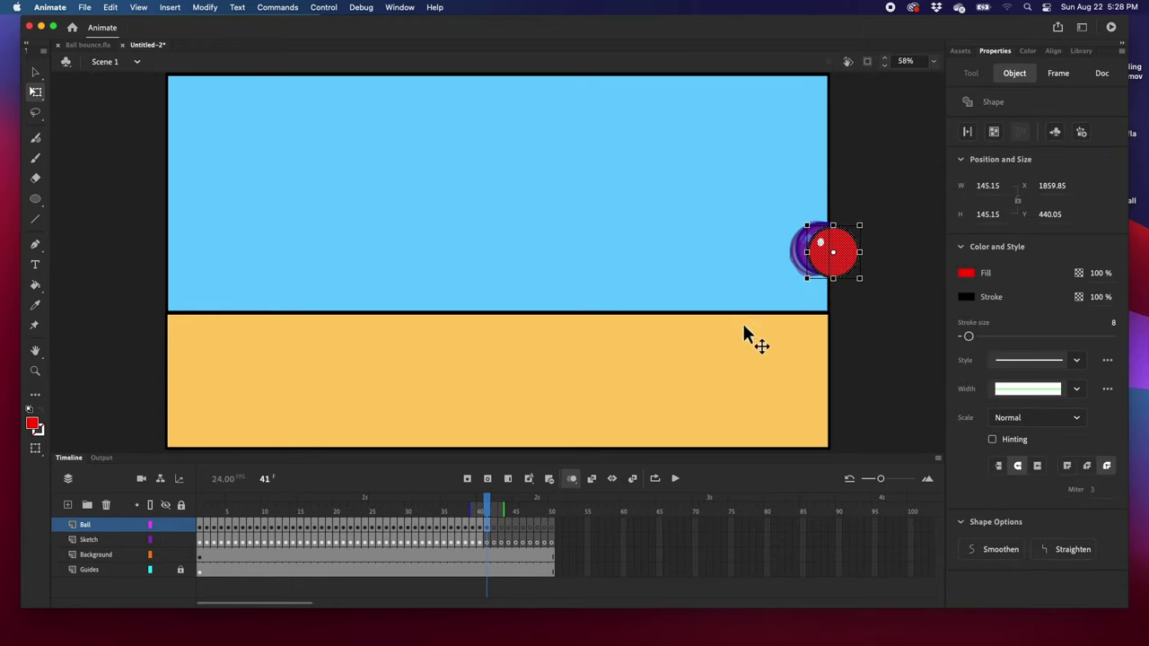
Paste the ball into frame 42 and place it partly off the stage's right edge, at about X 1893, Y 454.
click(494, 524)
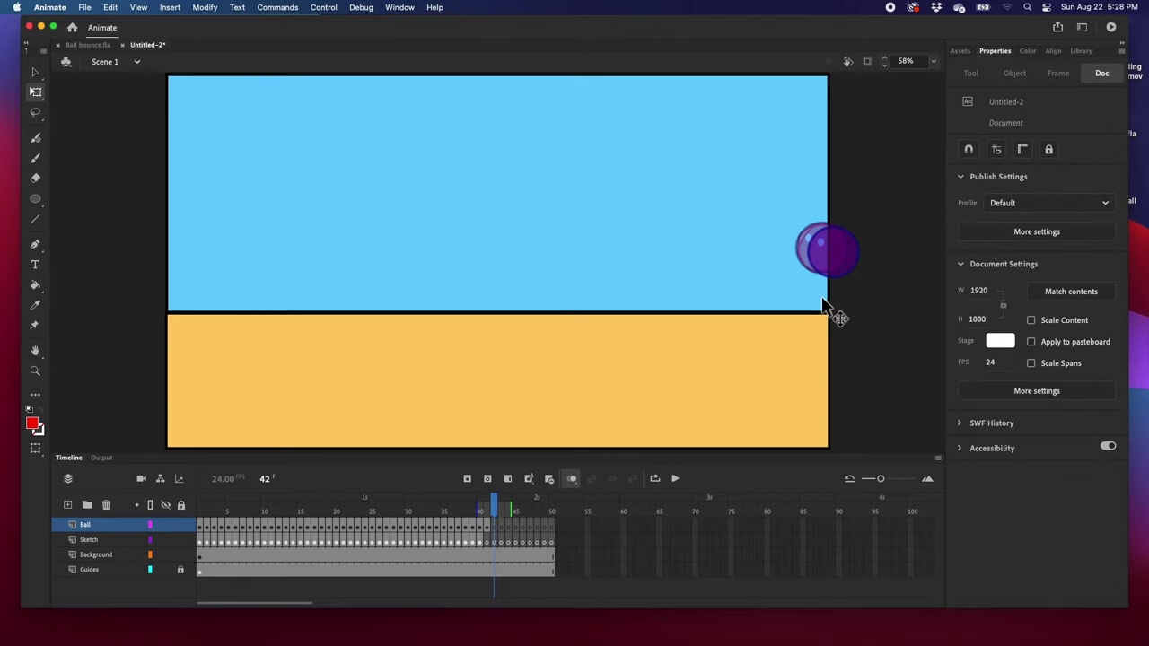
key(super+v)
drag(508, 282, 857, 277)
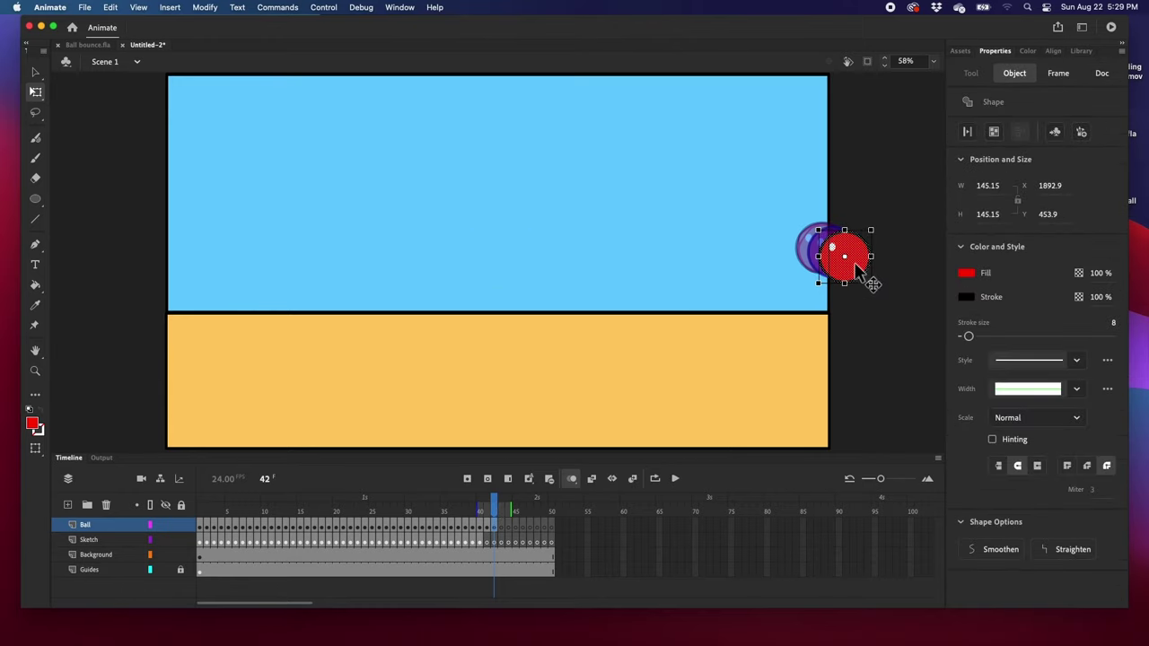
Hide the Guides layer, hide and lock the Sketch layer, and play the animation on a loop from frame 1.
drag(499, 514, 196, 507)
click(166, 539)
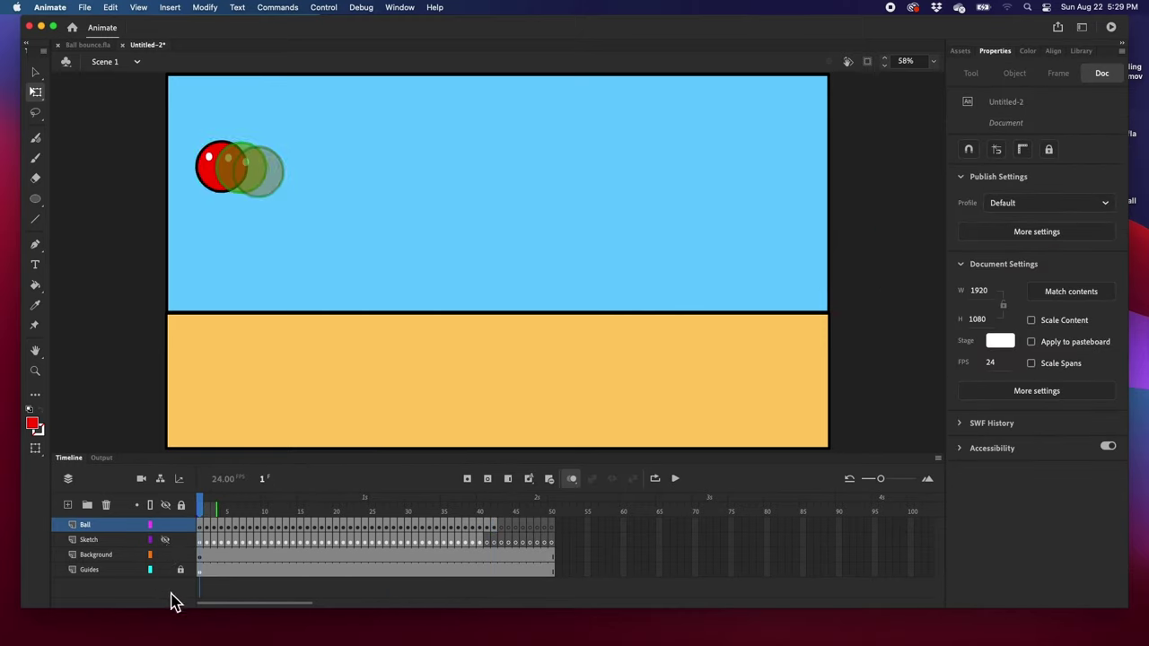
click(180, 539)
click(655, 481)
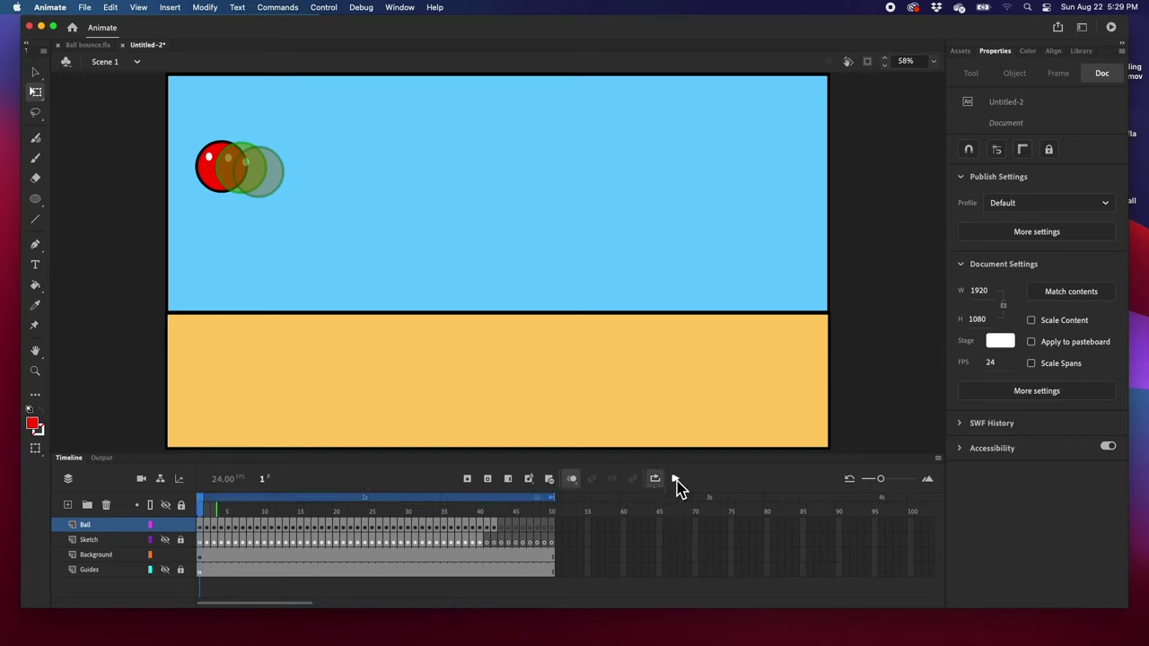
click(676, 481)
Nudge the ball in frame 19 to about X 927, Y 293 and in frame 18 to about X 904, Y 300.
drag(529, 502, 337, 534)
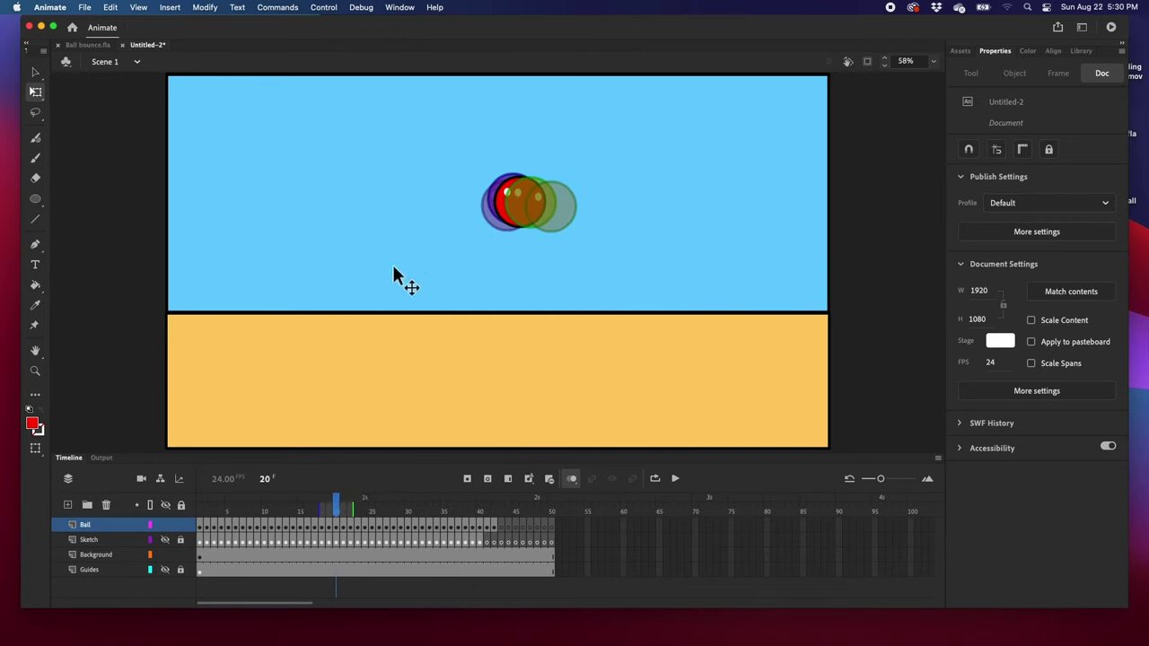
click(329, 524)
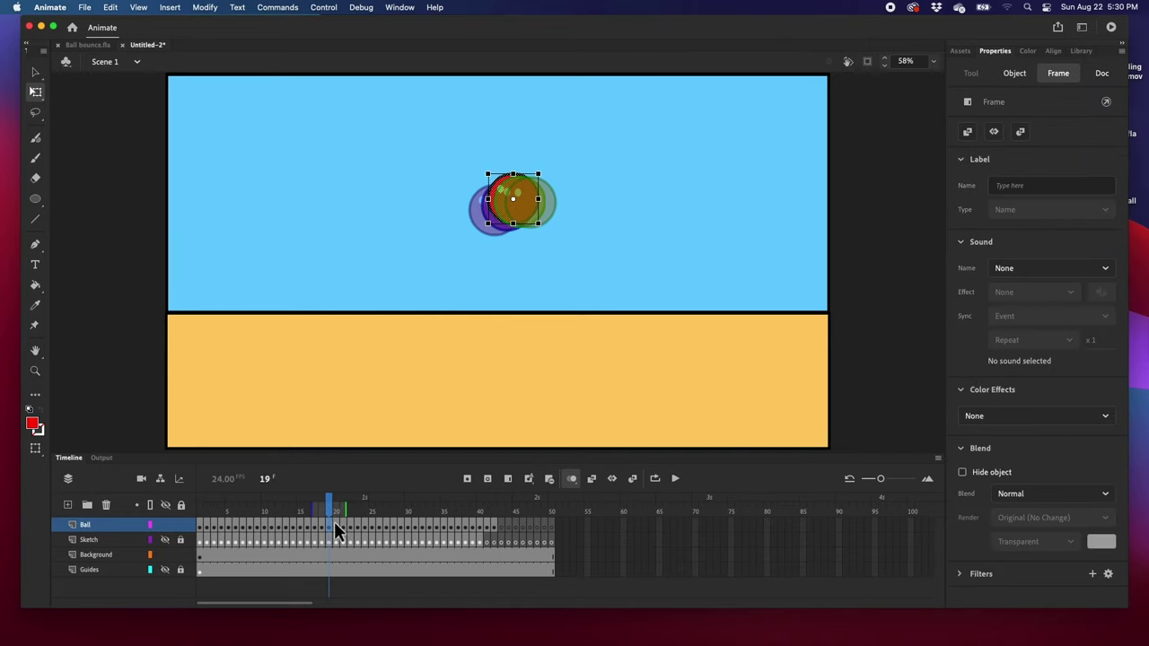
drag(513, 212, 513, 217)
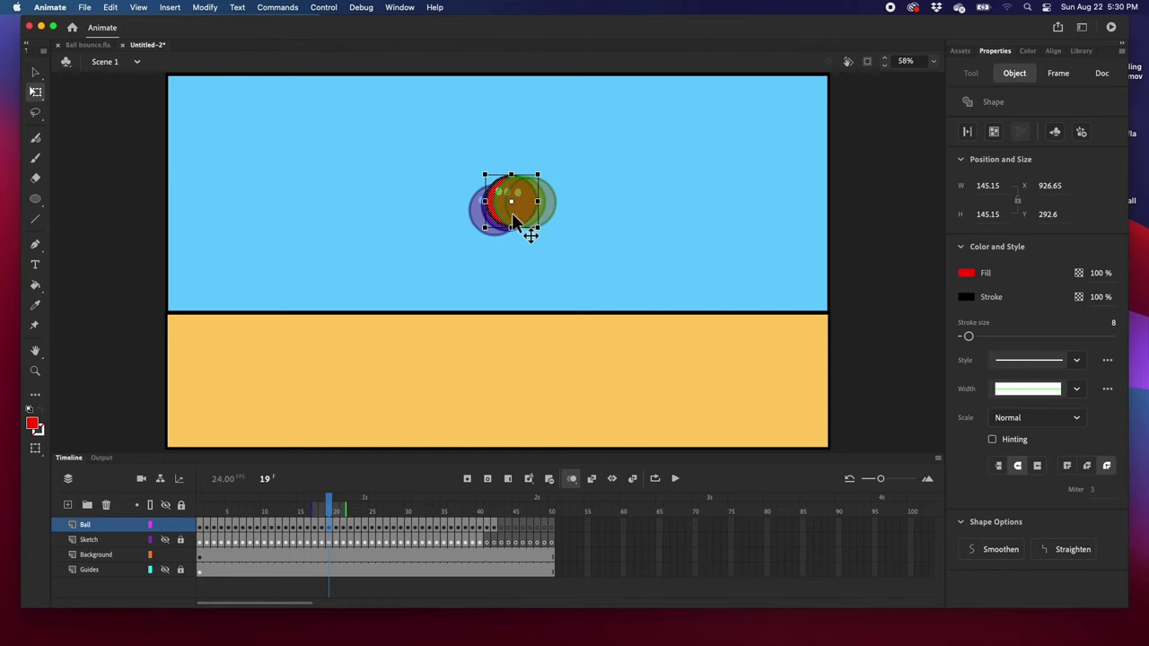
click(320, 526)
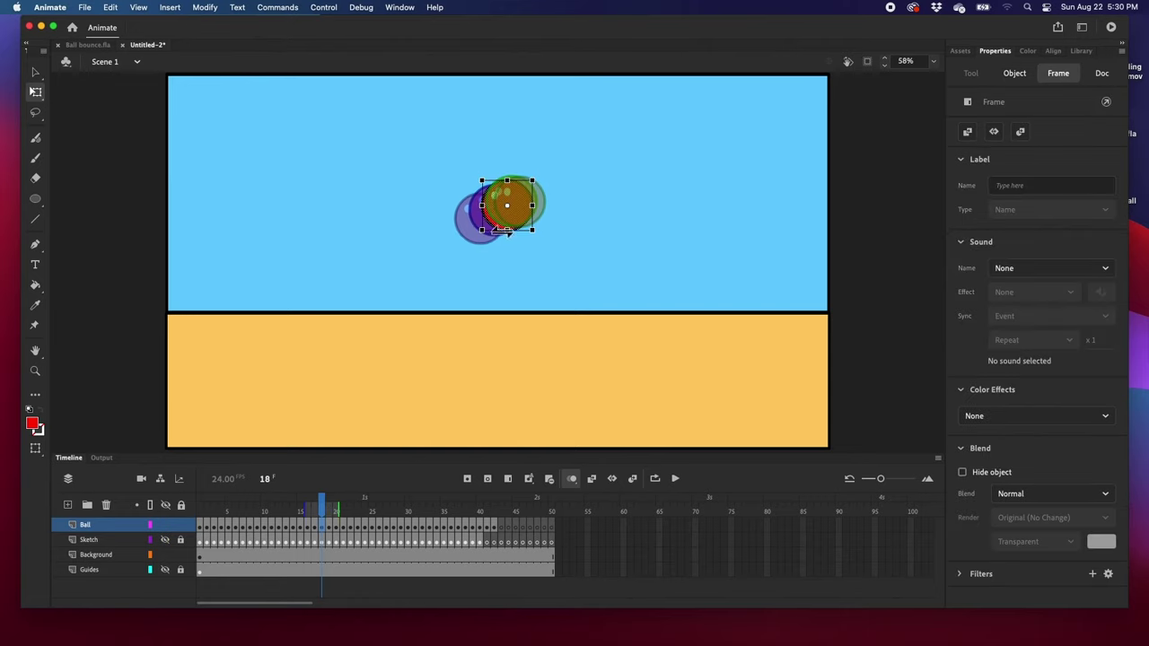
click(512, 213)
drag(512, 214, 511, 215)
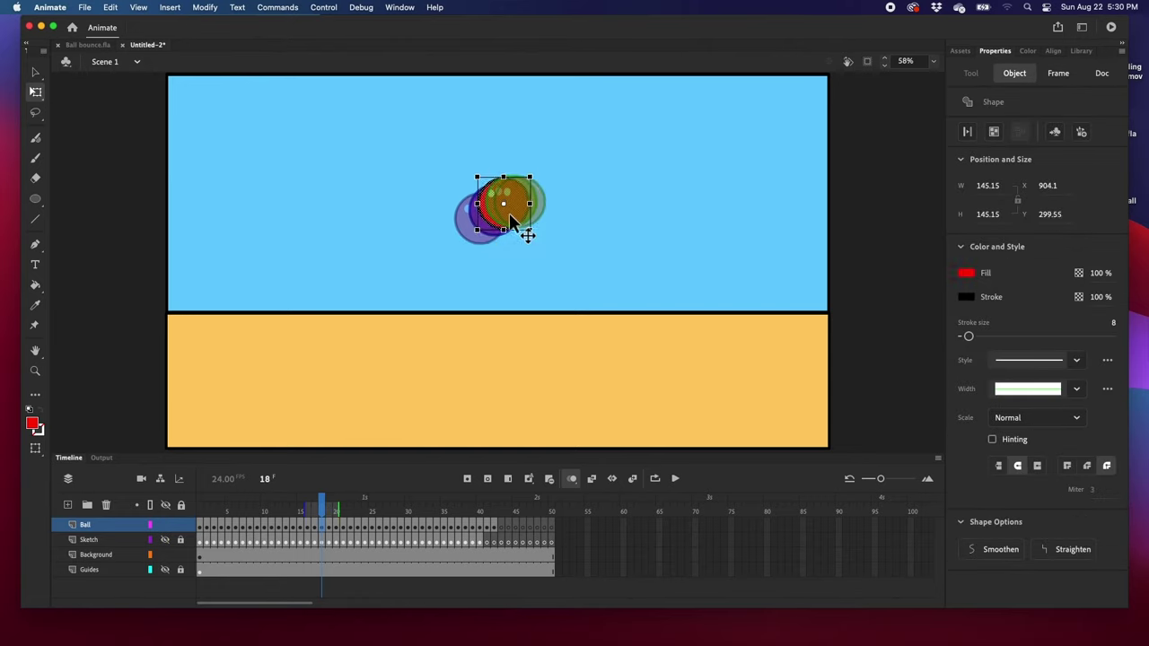
Respace the ball in frames 17, 16 and 15 to about X 875, Y 307; X 836, Y 319; and X 771, Y 348.
click(315, 524)
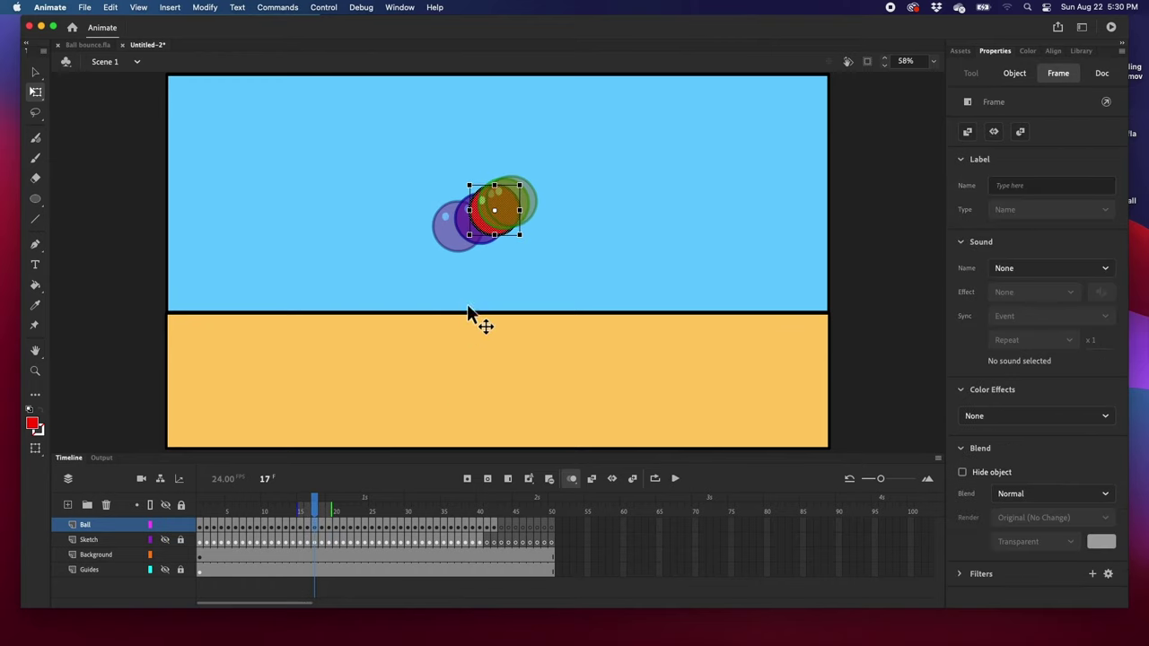
click(499, 217)
drag(499, 214, 499, 214)
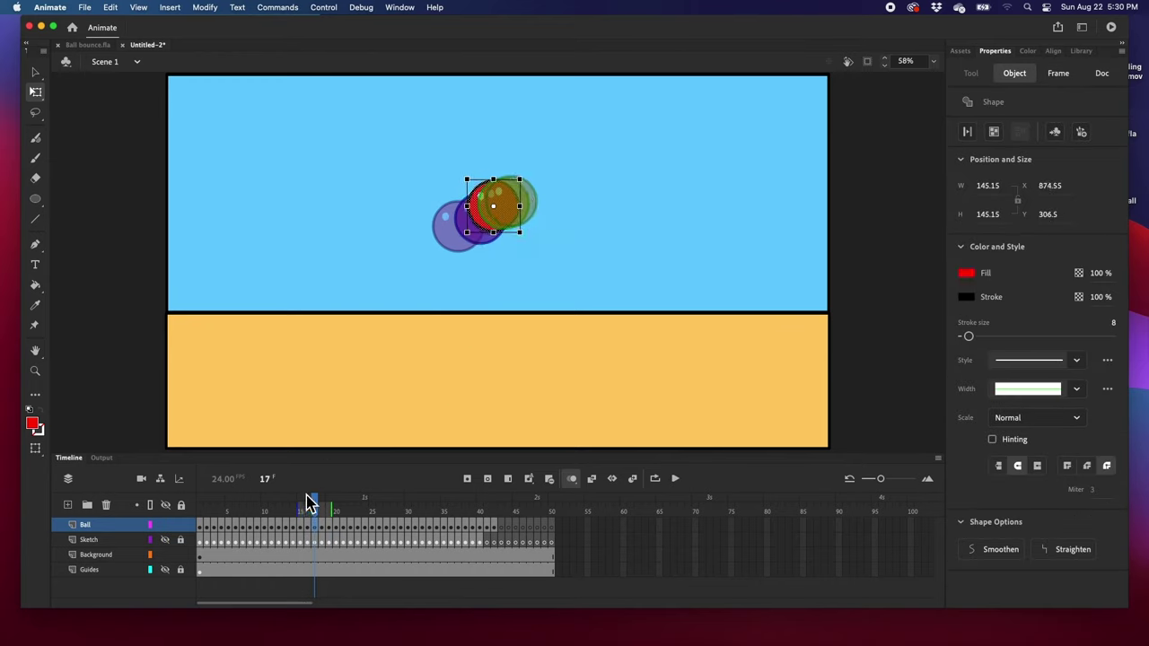
click(307, 528)
drag(475, 233, 470, 224)
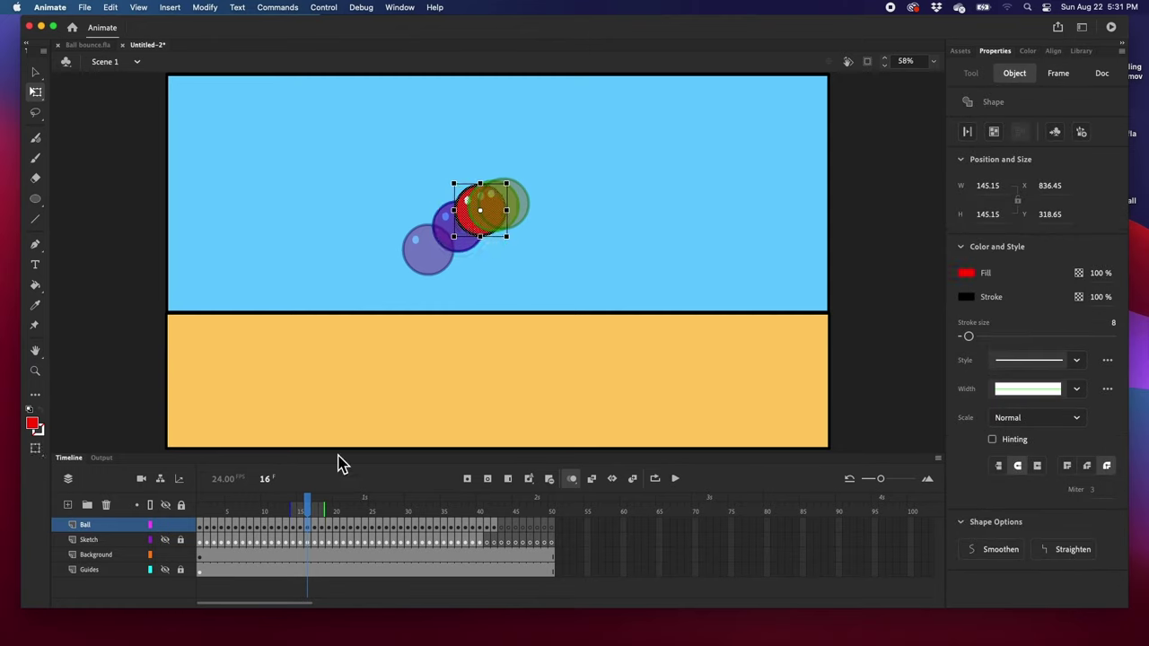
click(299, 525)
drag(476, 251, 461, 237)
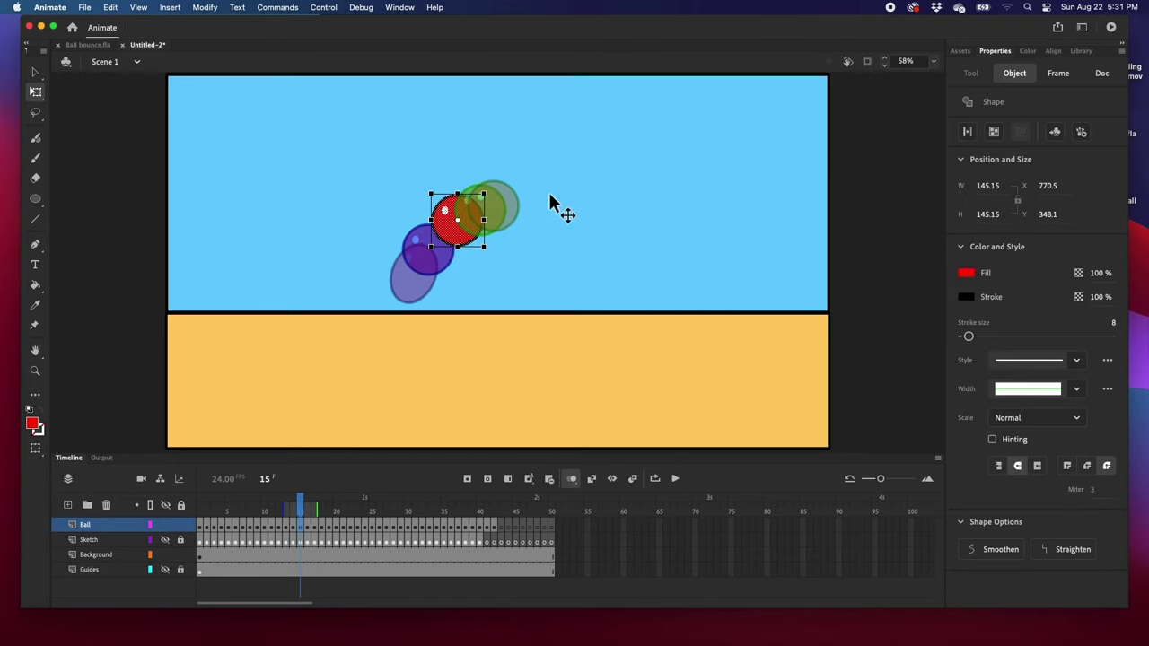
click(292, 525)
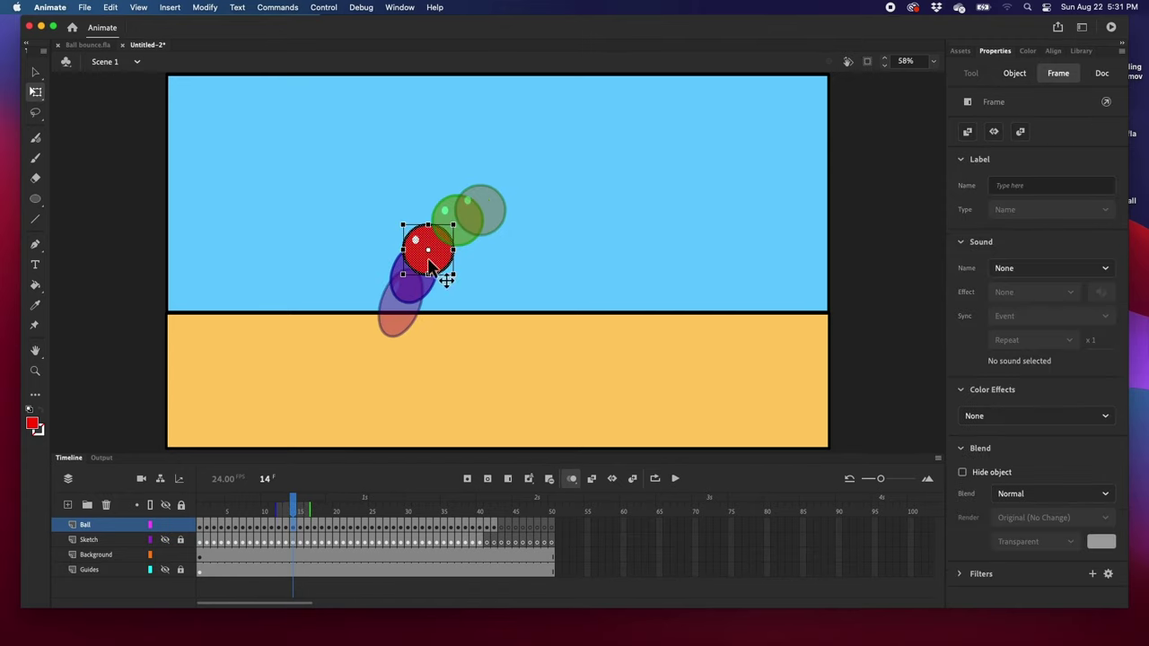
click(285, 525)
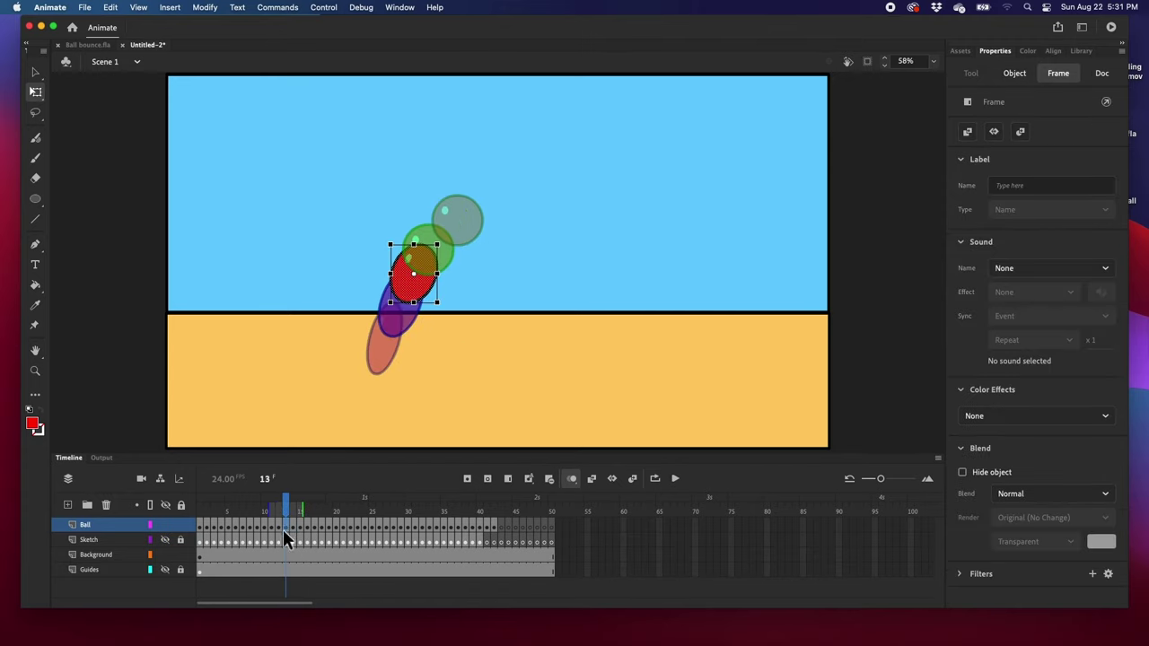
click(278, 527)
click(267, 527)
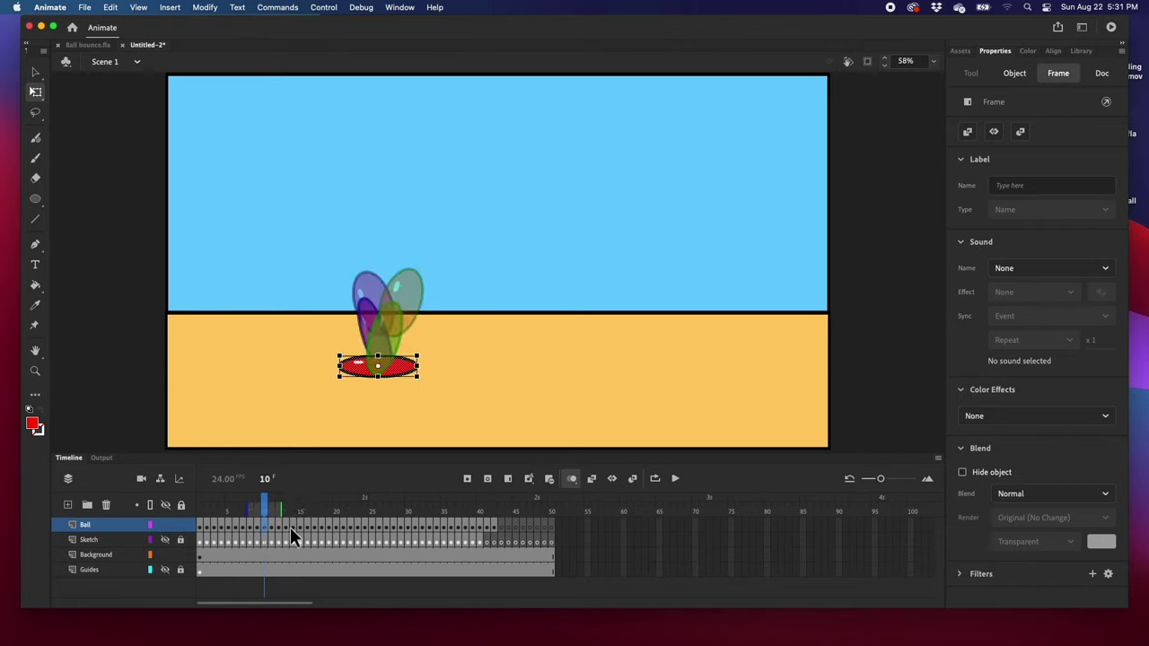
Nudge the ball in frame 21 to about X 979, Y 298 and in frame 22 to about X 1029, Y 307.
click(337, 526)
click(343, 526)
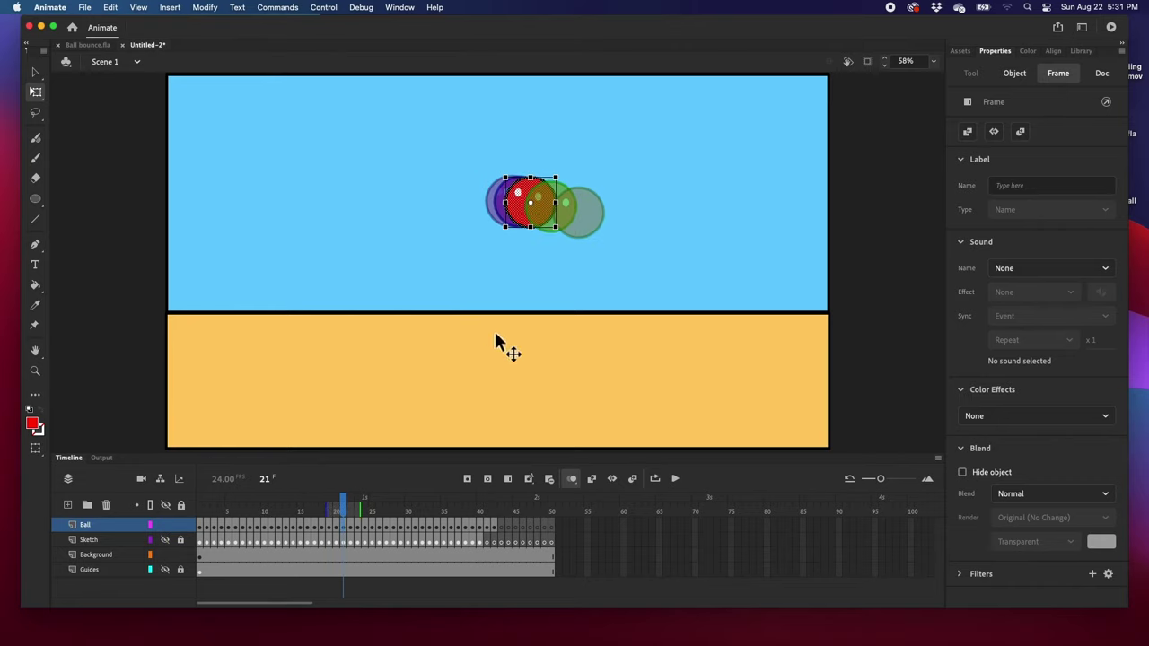
click(519, 203)
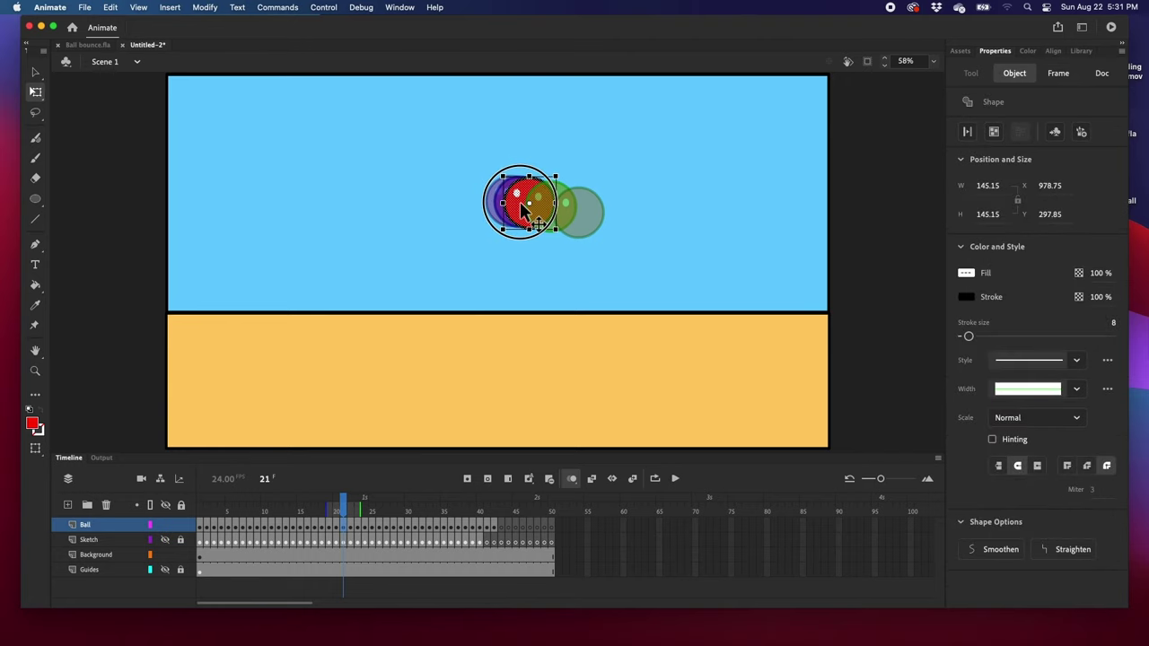
click(351, 528)
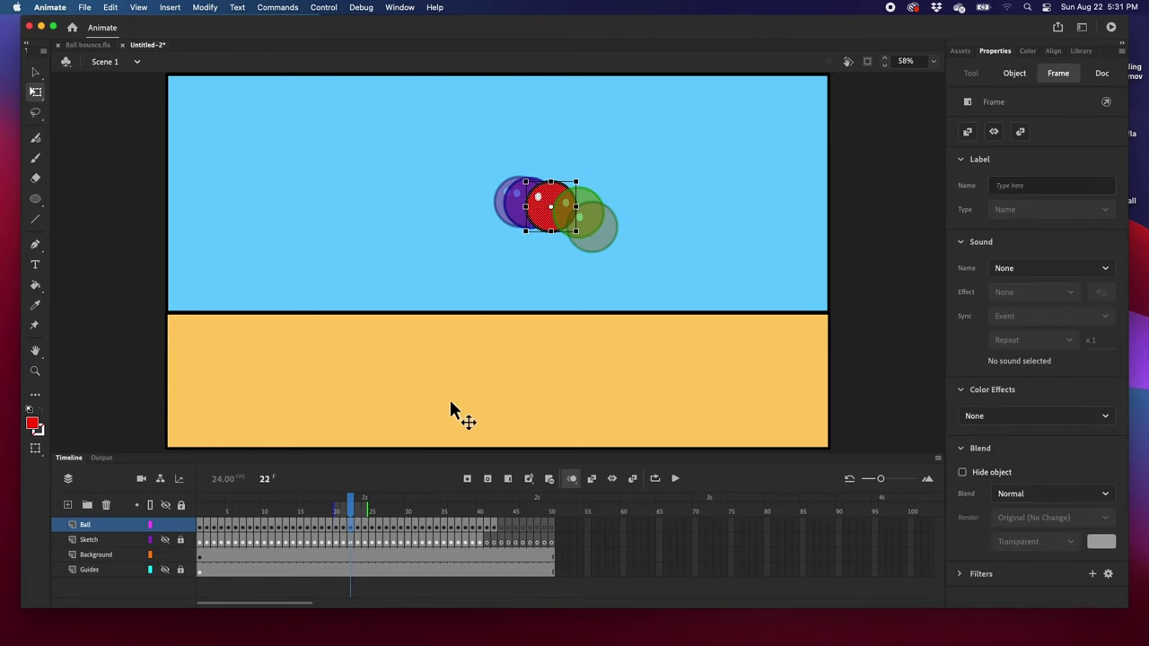
click(552, 220)
drag(542, 217, 540, 216)
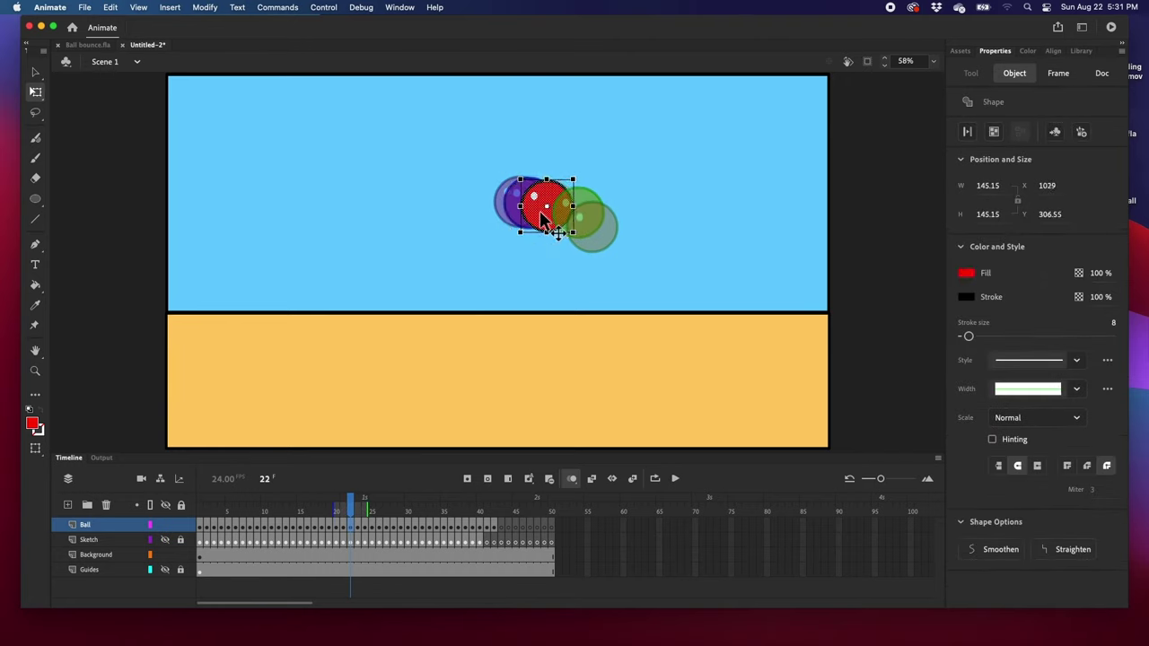
Move frame 23's ball to about X 1097, Y 326 and even out the spacing of frame 24's ball.
click(359, 530)
mouse_move(569, 215)
mouse_down()
mouse_move(560, 224)
mouse_move(570, 215)
mouse_up()
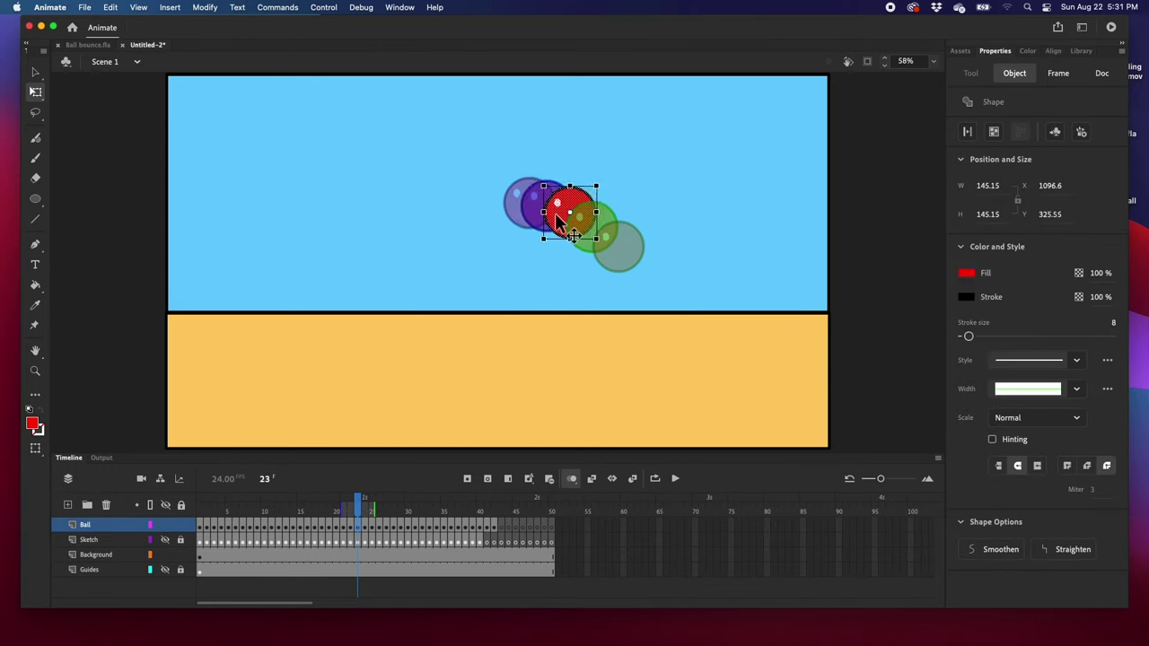
click(364, 525)
click(380, 527)
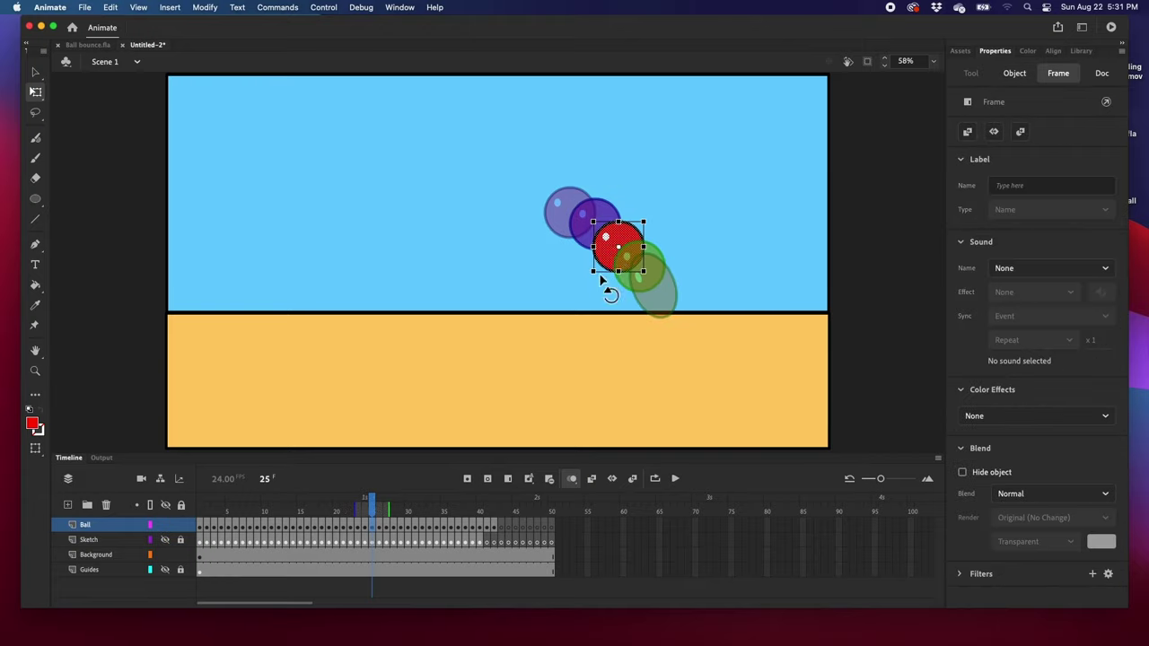
click(380, 520)
Rotate the stretched ball in frame 9 more upright above the first ground contact.
drag(379, 520, 257, 547)
click(384, 331)
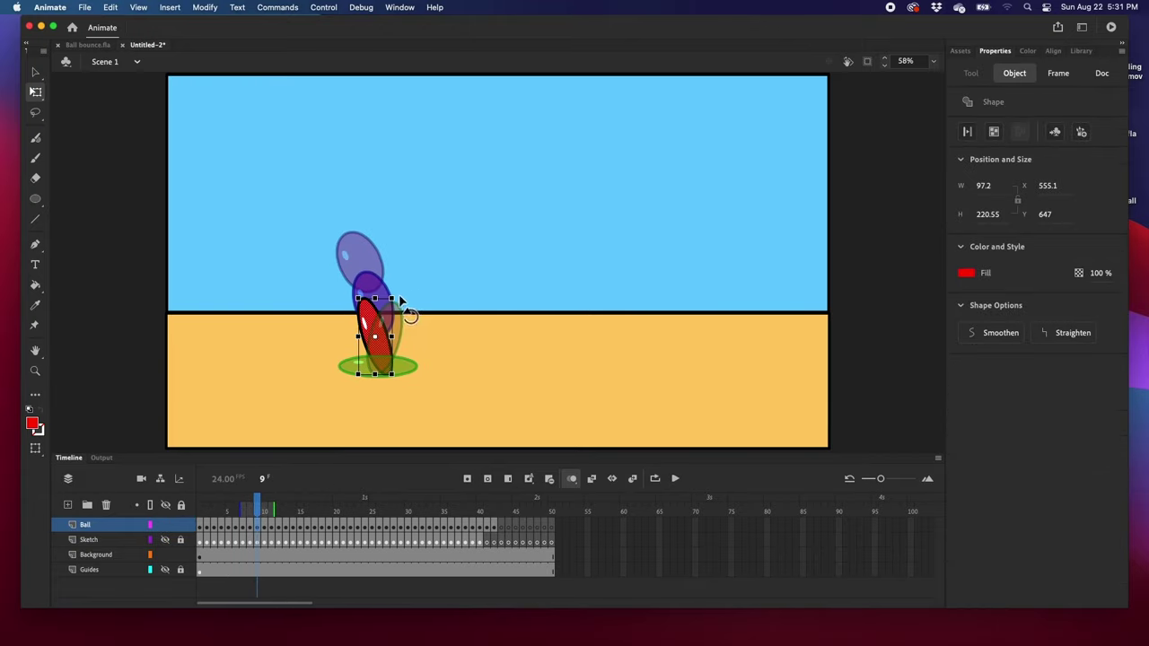
drag(401, 302, 404, 298)
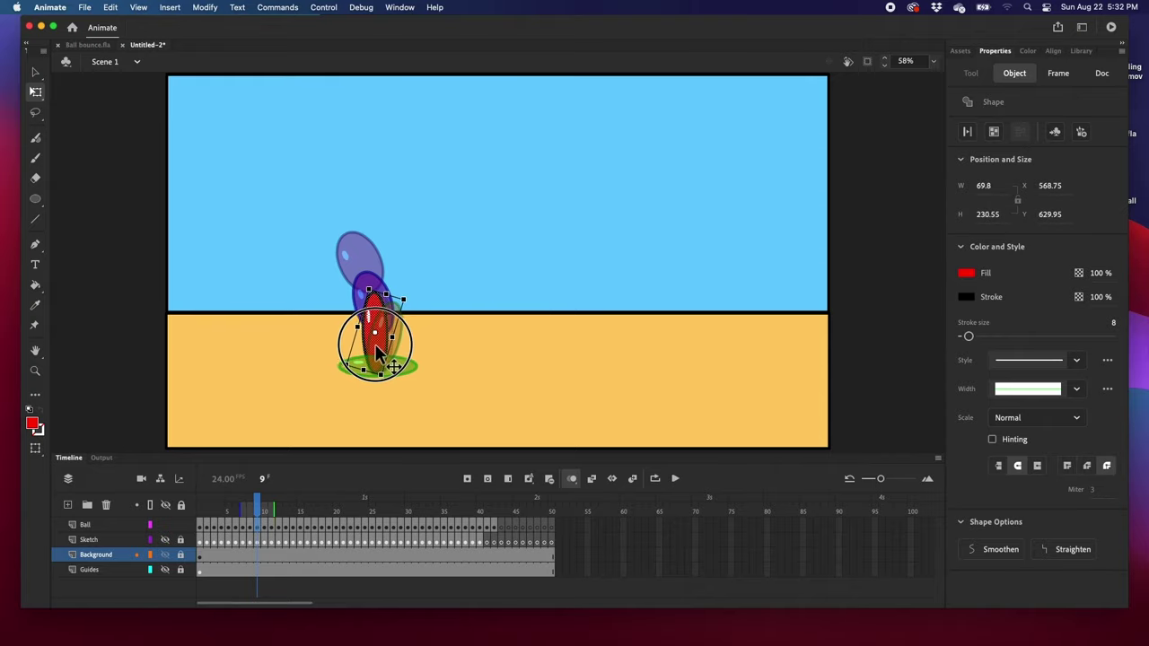
Even out the ball spacing in frames 40, 39 and 38, placing frame 40's ball at about X 1827, Y 412.
drag(258, 500, 481, 537)
click(809, 252)
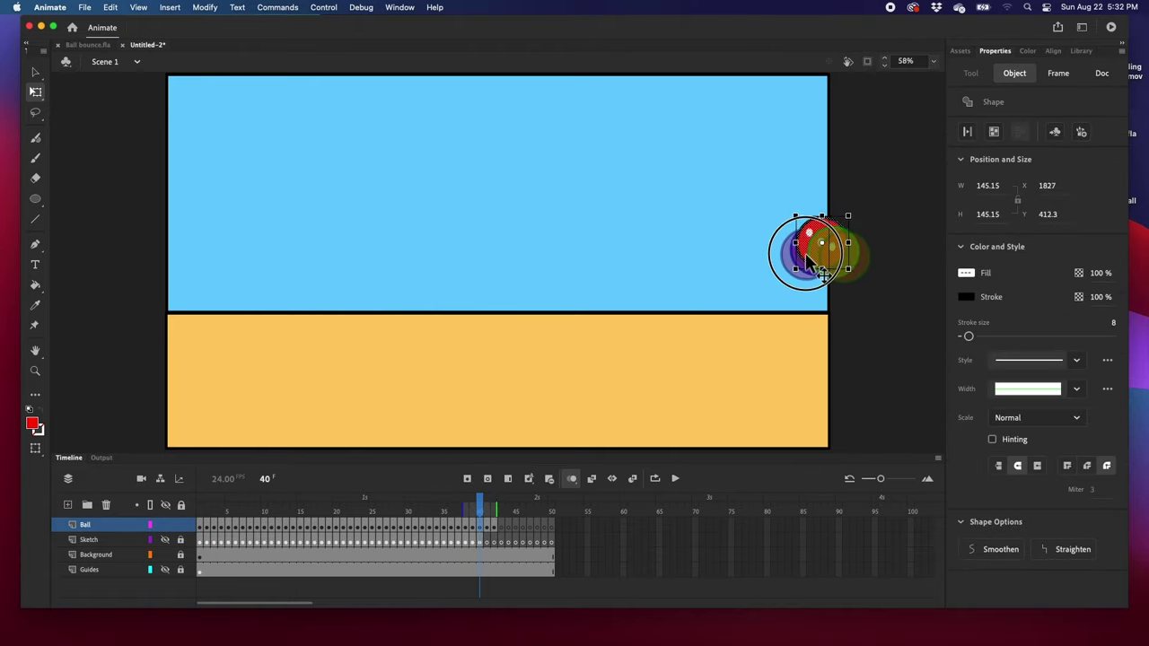
click(472, 532)
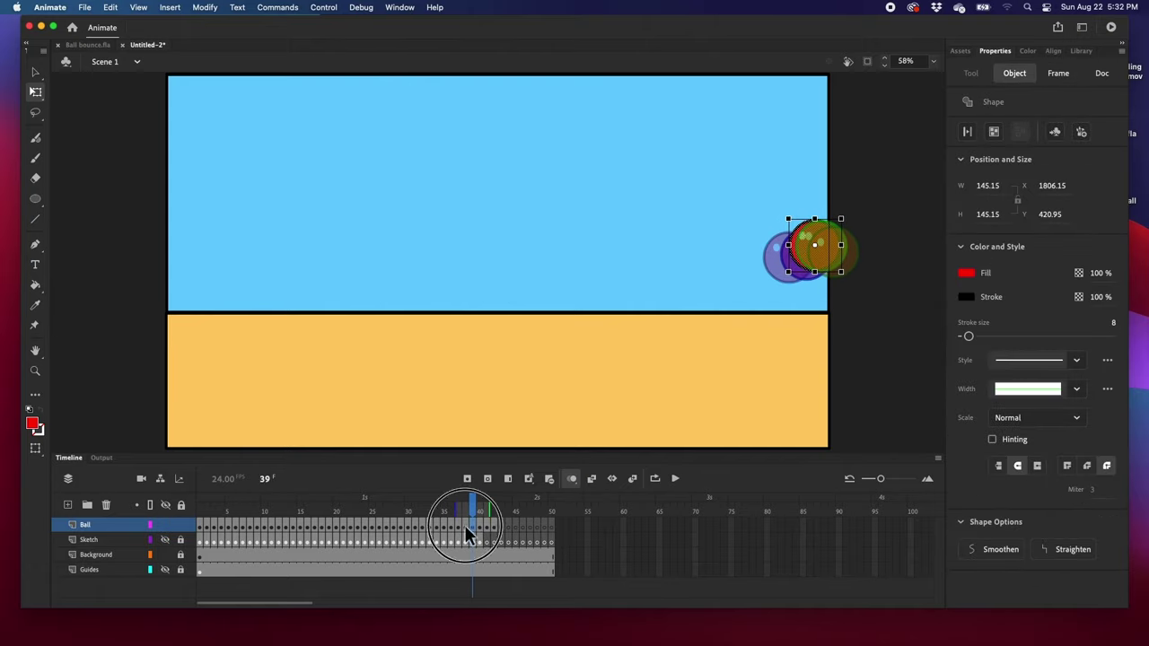
click(464, 523)
click(805, 269)
Adjust the ball positions in frames 37 back to 34 for an even rising arc, using the onion skins.
key(comma)
click(785, 274)
key(comma)
click(763, 279)
key(comma)
click(753, 280)
key(comma)
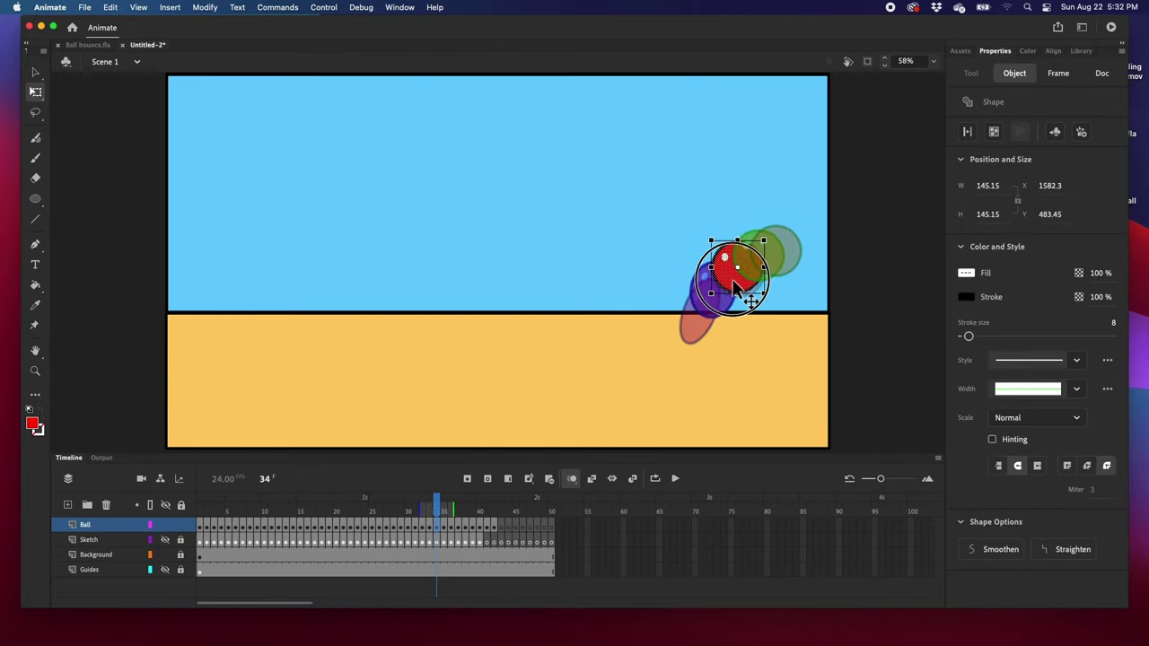
Adjust the balls from frame 33 back through the second ground contact to smooth the bounce.
click(429, 526)
click(741, 271)
key(comma)
click(723, 351)
key(comma)
click(679, 359)
Nudge the balls in frames 41 and 42, placing frame 42's ball at about X 1886, Y 438.
drag(407, 526, 486, 526)
click(816, 265)
key(period)
click(830, 260)
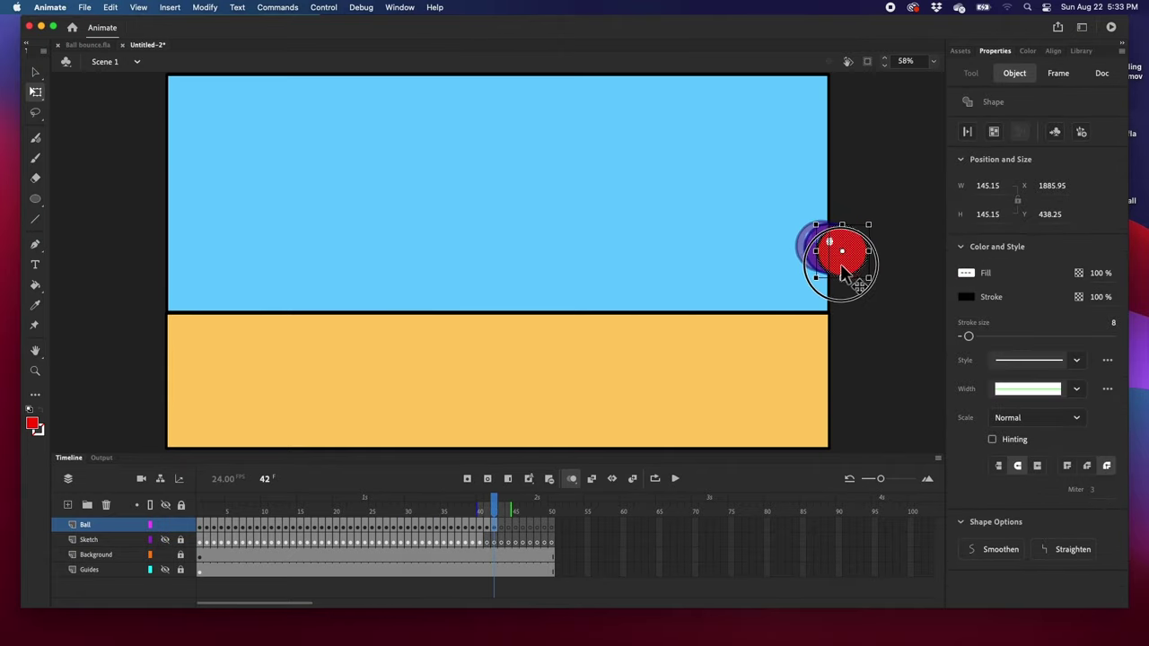
Turn off onion skinning and replay the looped animation from frame 1.
drag(494, 521, 199, 516)
click(571, 478)
click(675, 482)
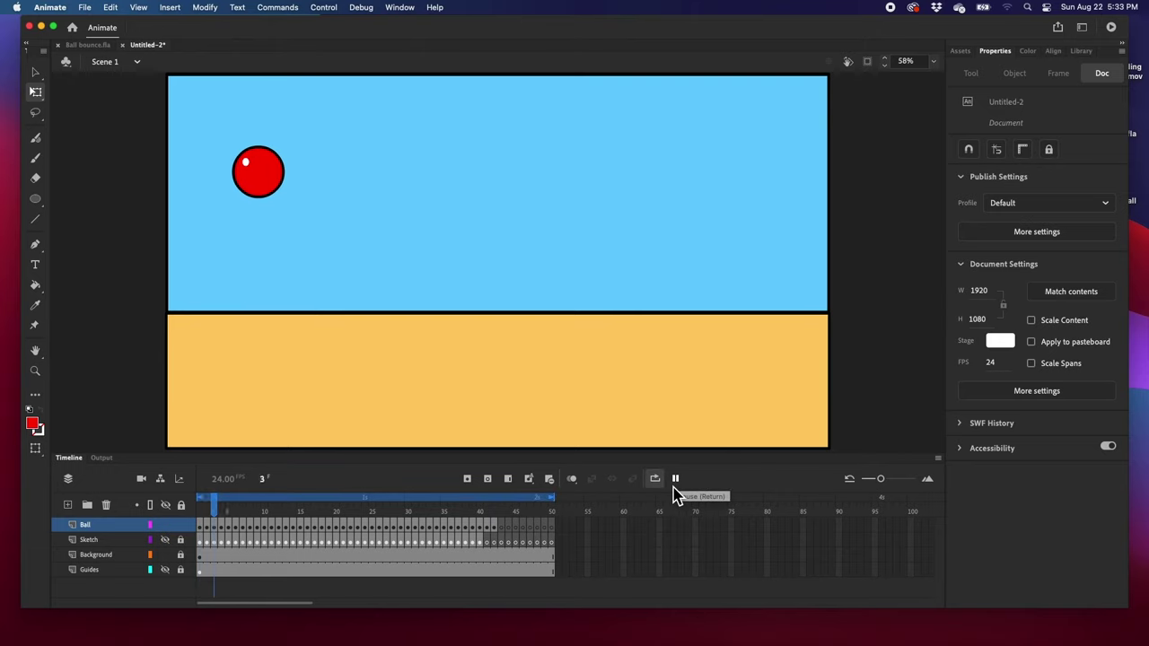